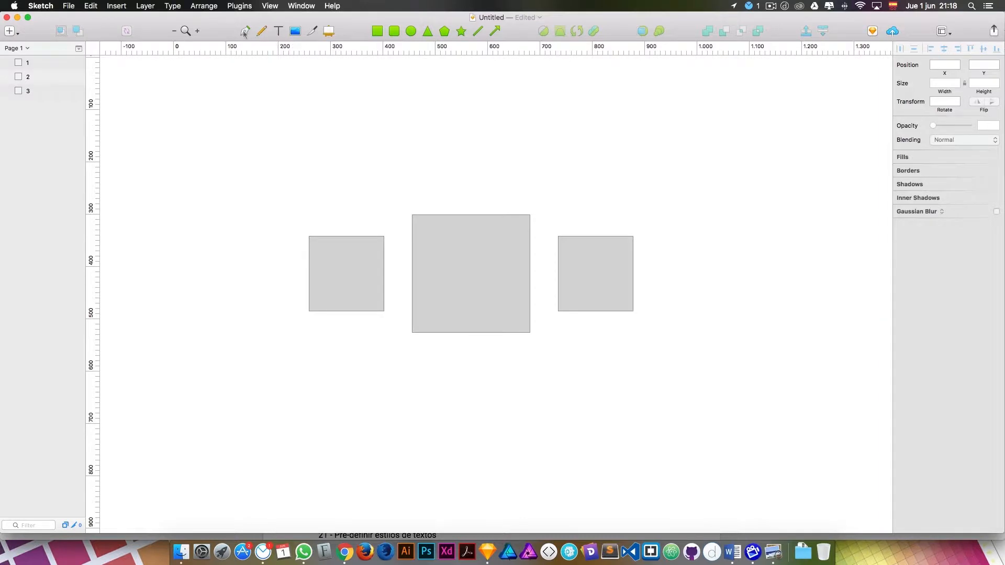
{"action": "left_click", "coordinate": [245, 31]}
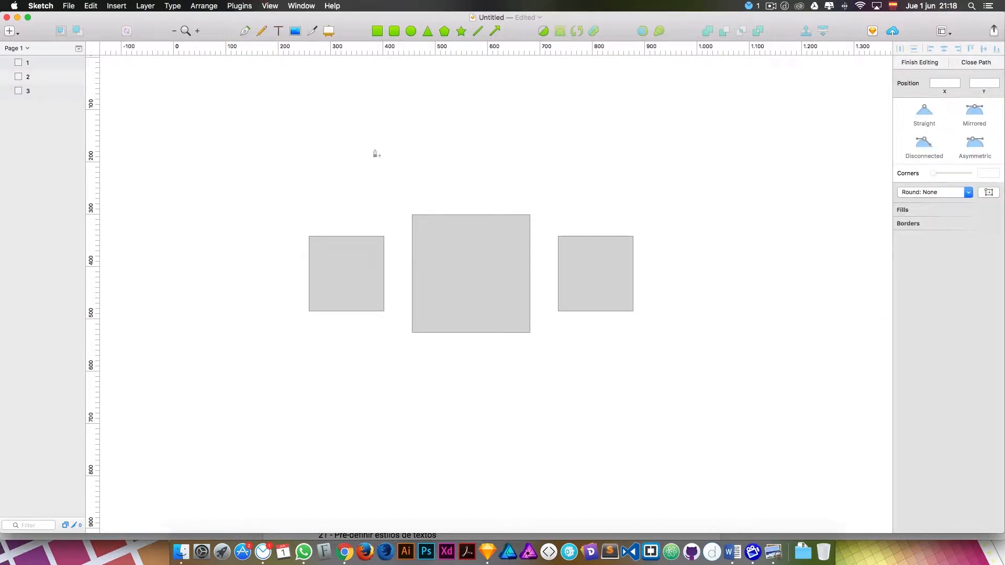
{"action": "key", "text": "super+z"}
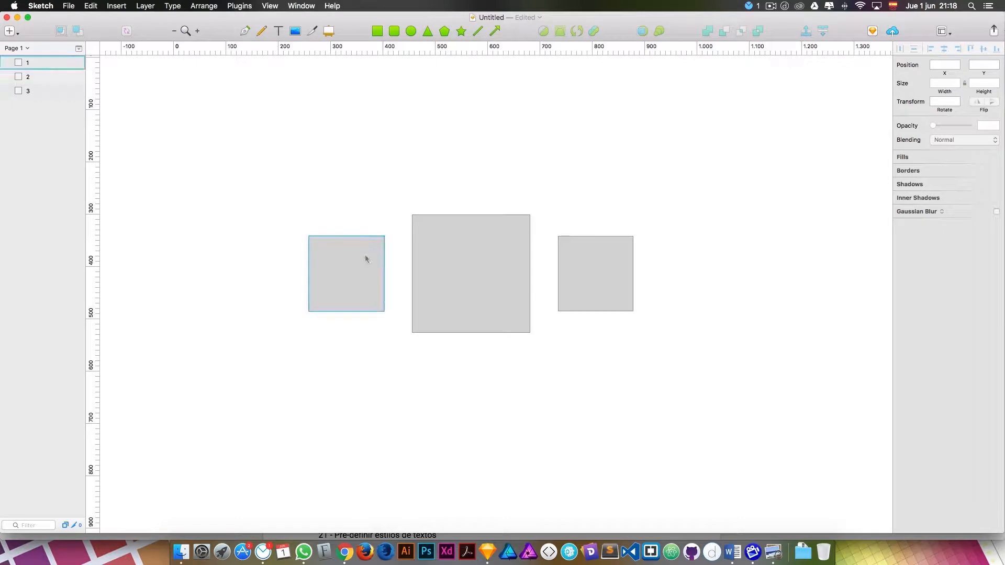
{"action": "left_click", "coordinate": [245, 31]}
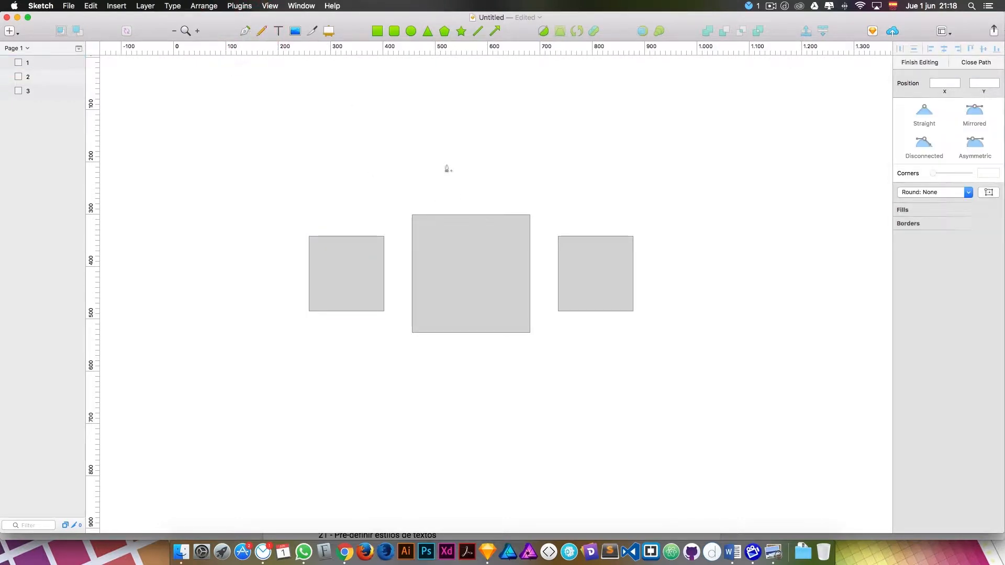
{"action": "key", "text": "Escape"}
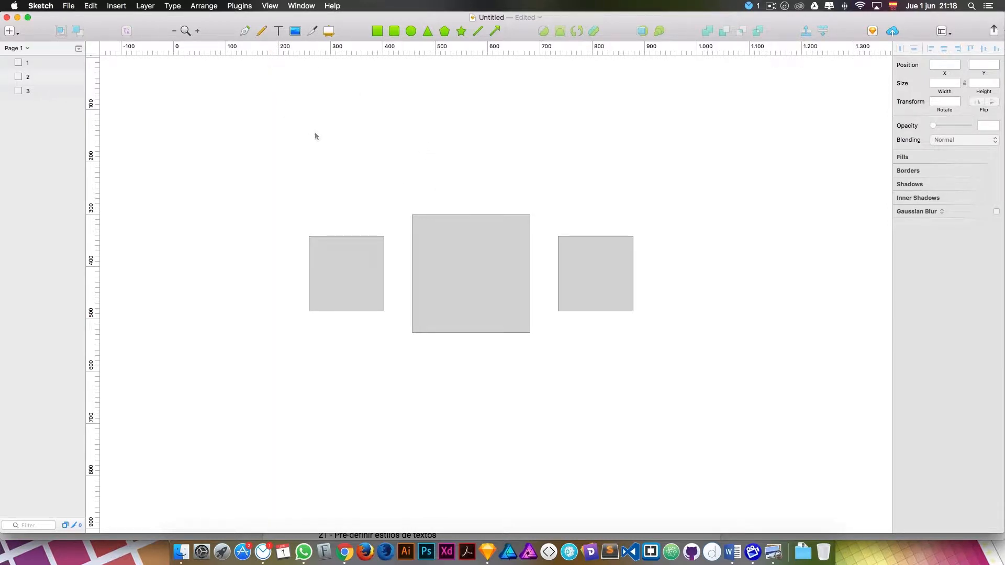
Select each of the three squares individually on the canvas, and clear the selection
{"action": "left_click", "coordinate": [347, 246]}
{"action": "left_click", "coordinate": [367, 200]}
{"action": "left_click", "coordinate": [352, 247]}
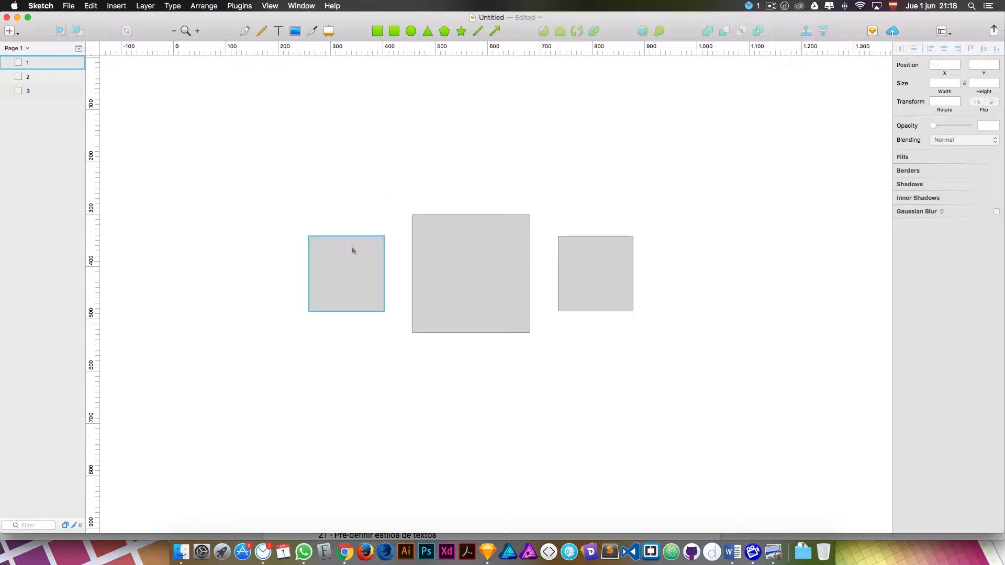
{"action": "left_click", "coordinate": [353, 252]}
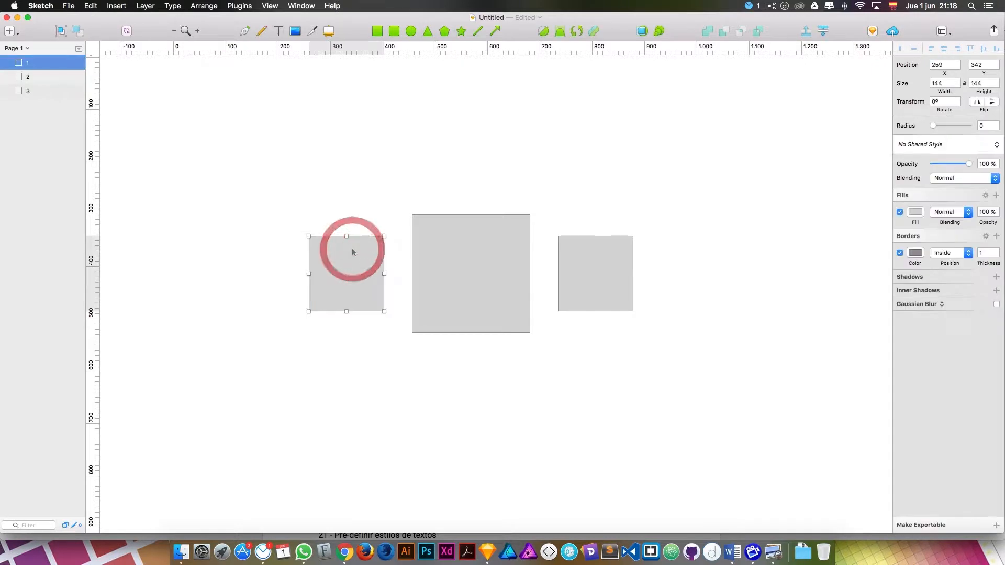
{"action": "left_click", "coordinate": [438, 267]}
{"action": "left_click", "coordinate": [576, 275]}
{"action": "left_click", "coordinate": [493, 280]}
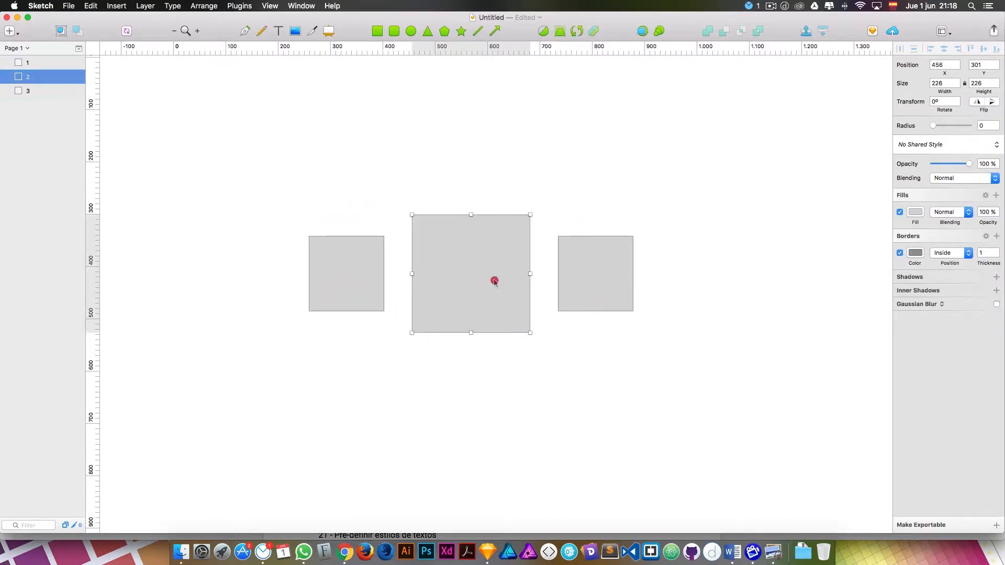
{"action": "left_click", "coordinate": [350, 279]}
{"action": "left_click", "coordinate": [466, 275]}
{"action": "left_click", "coordinate": [572, 278]}
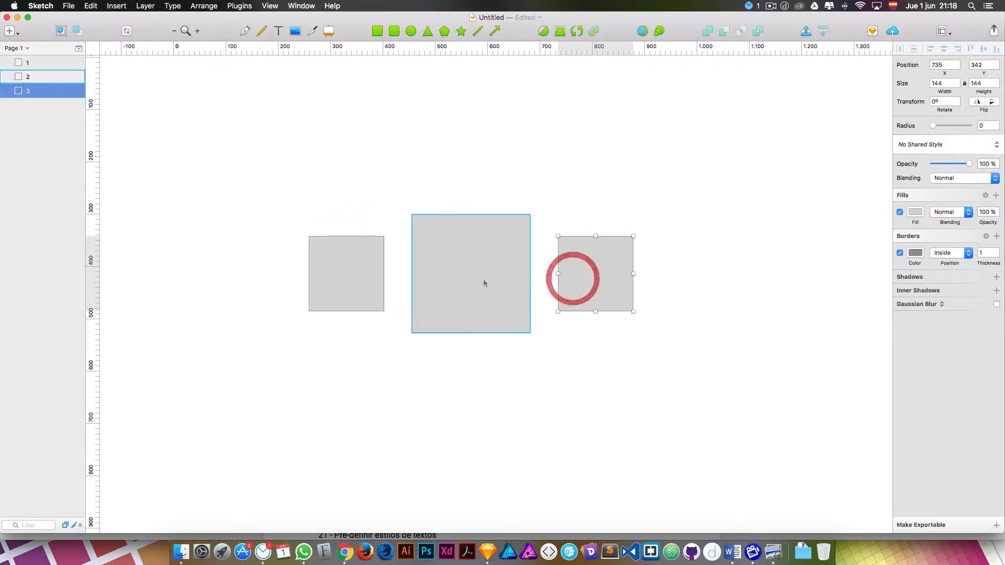
{"action": "left_click", "coordinate": [368, 160]}
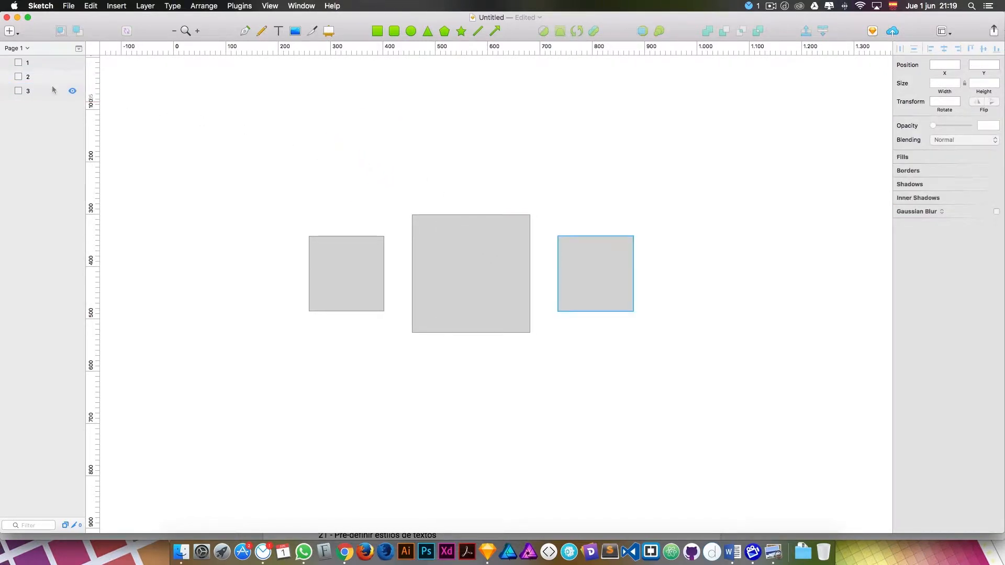
Select layers 1, 2 and 3 one at a time by their layer names, and clear the selection
{"action": "left_click", "coordinate": [41, 63]}
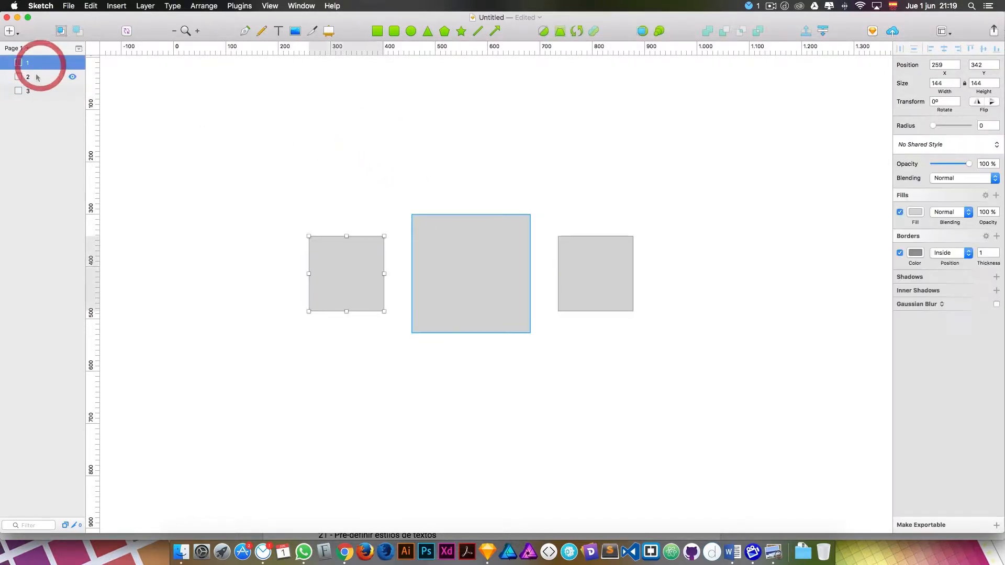
{"action": "left_click", "coordinate": [41, 77]}
{"action": "left_click", "coordinate": [41, 91]}
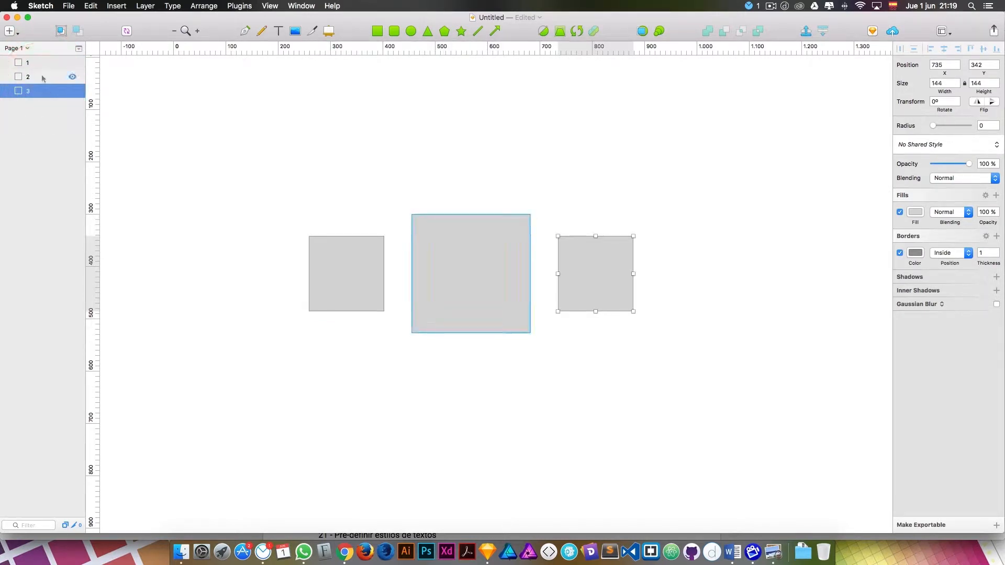
{"action": "left_click", "coordinate": [41, 77]}
{"action": "left_click", "coordinate": [42, 63]}
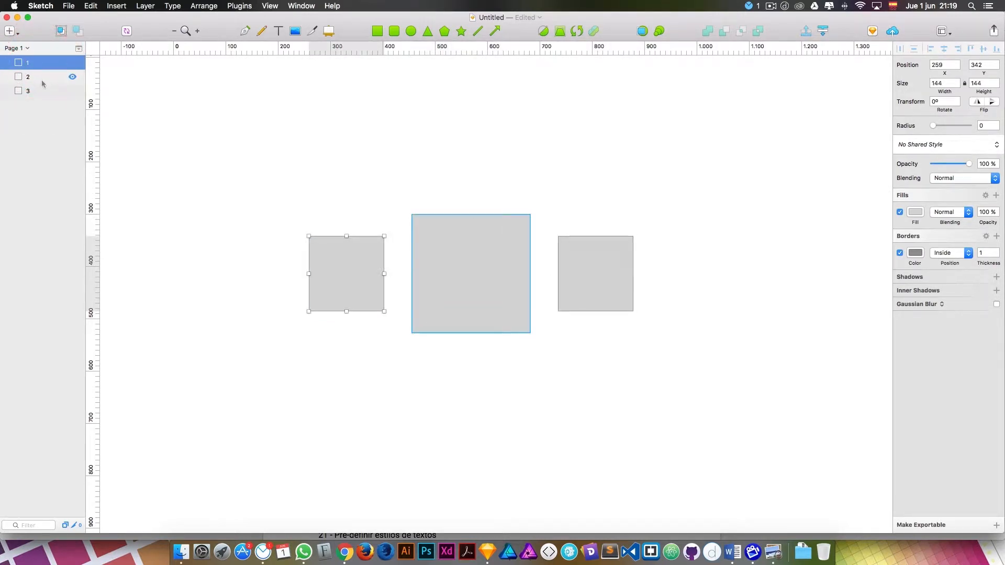
{"action": "left_click", "coordinate": [42, 77]}
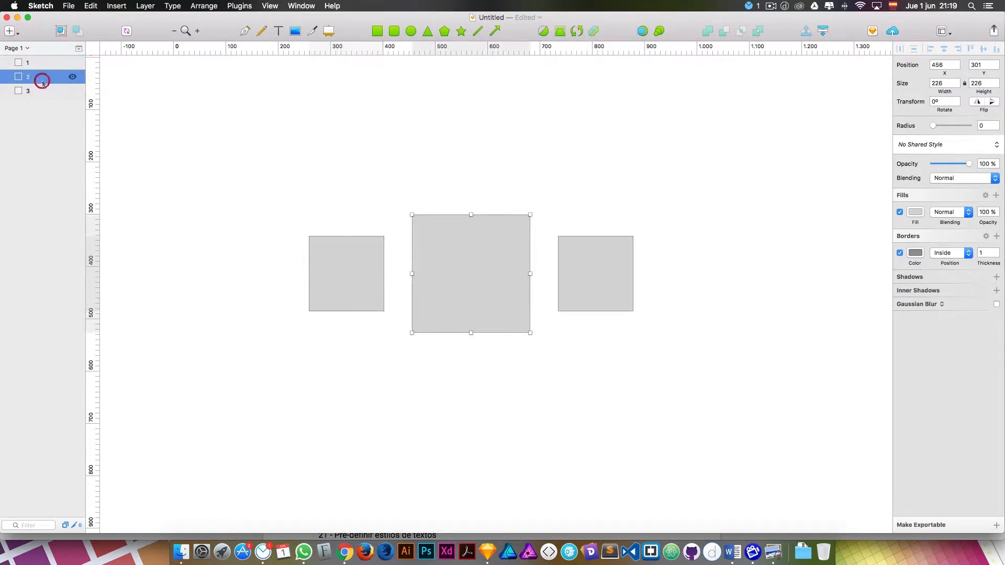
{"action": "left_click", "coordinate": [294, 137]}
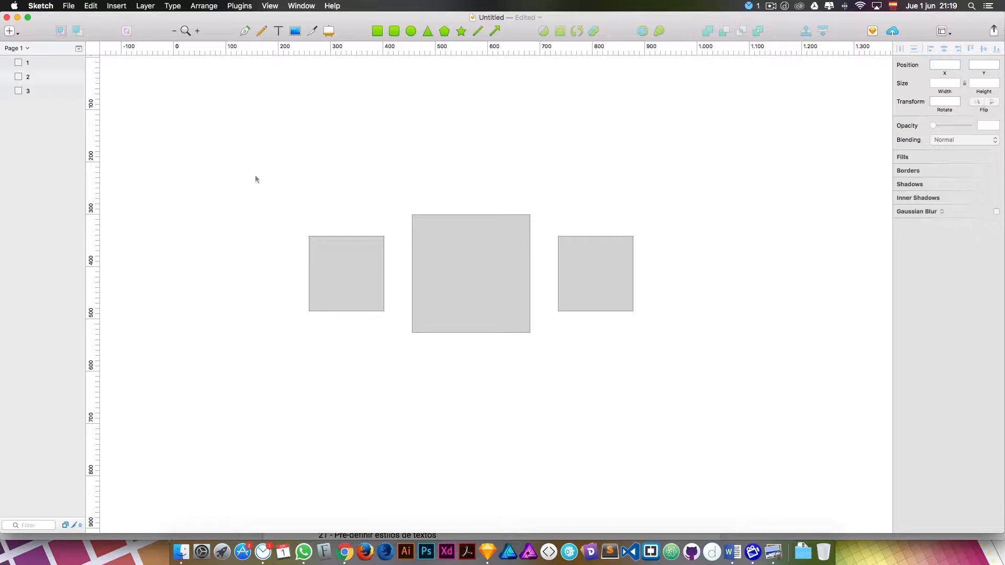
Select all three squares together with a selection rectangle on the canvas, and clear the selection
{"action": "left_click_drag", "start_coordinate": [256, 176], "coordinate": [680, 304]}
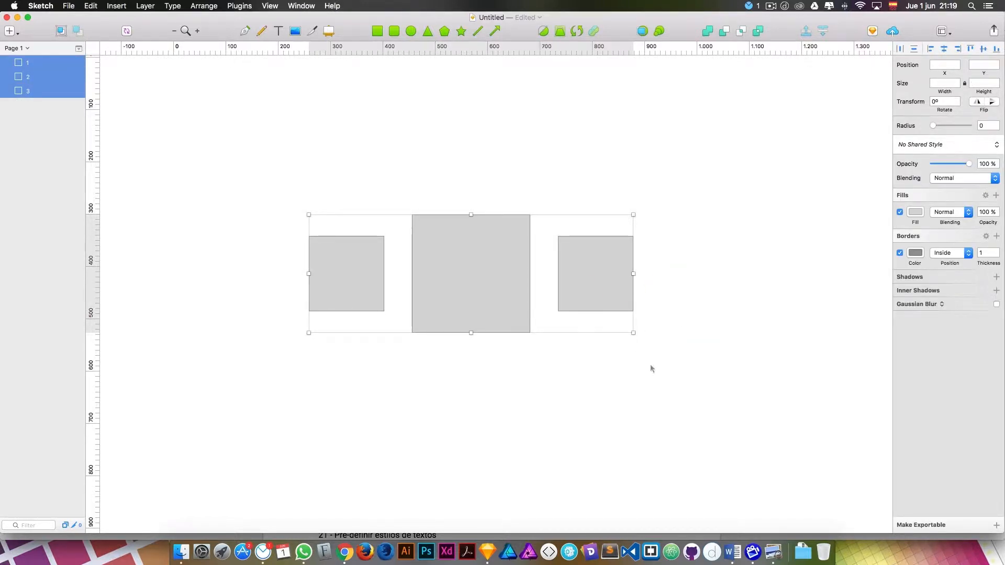
{"action": "left_click_drag", "start_coordinate": [697, 401], "coordinate": [446, 290]}
{"action": "left_click", "coordinate": [283, 151]}
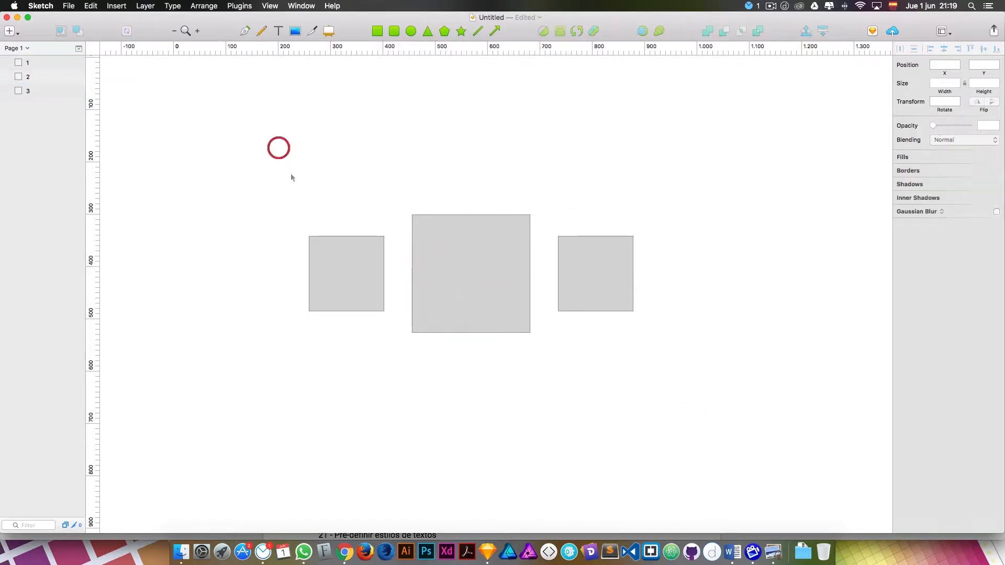
Select layers 1 through 3 as a continuous range by their layer names, and clear the selection
{"action": "left_click", "coordinate": [36, 64]}
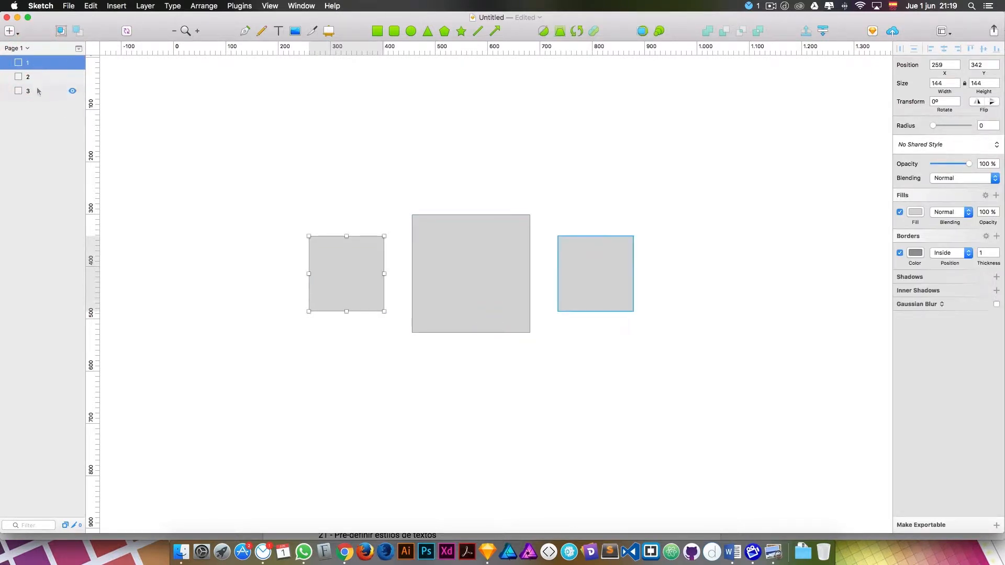
{"action": "key", "text": "shift"}
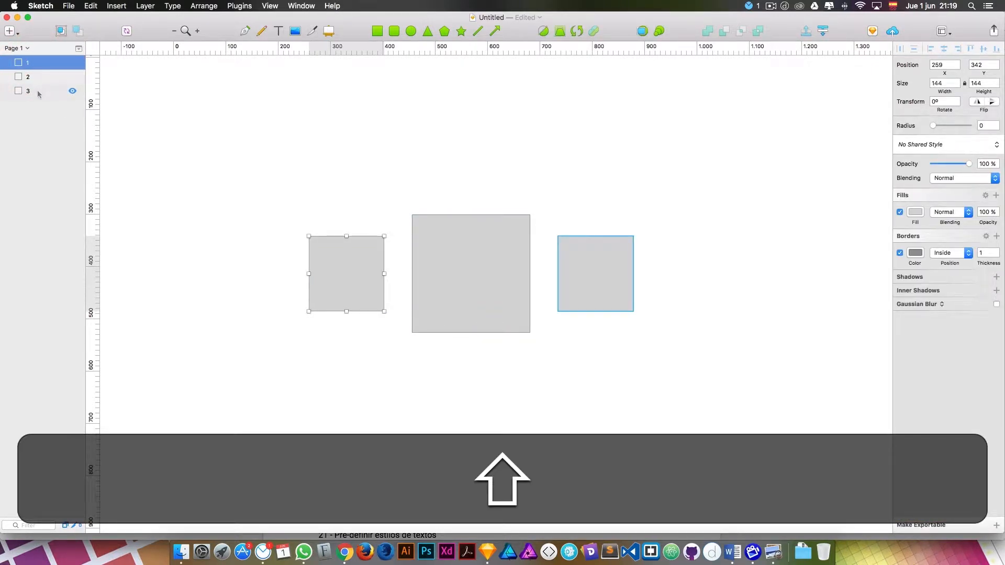
{"action": "left_click", "coordinate": [37, 93], "text": "shift"}
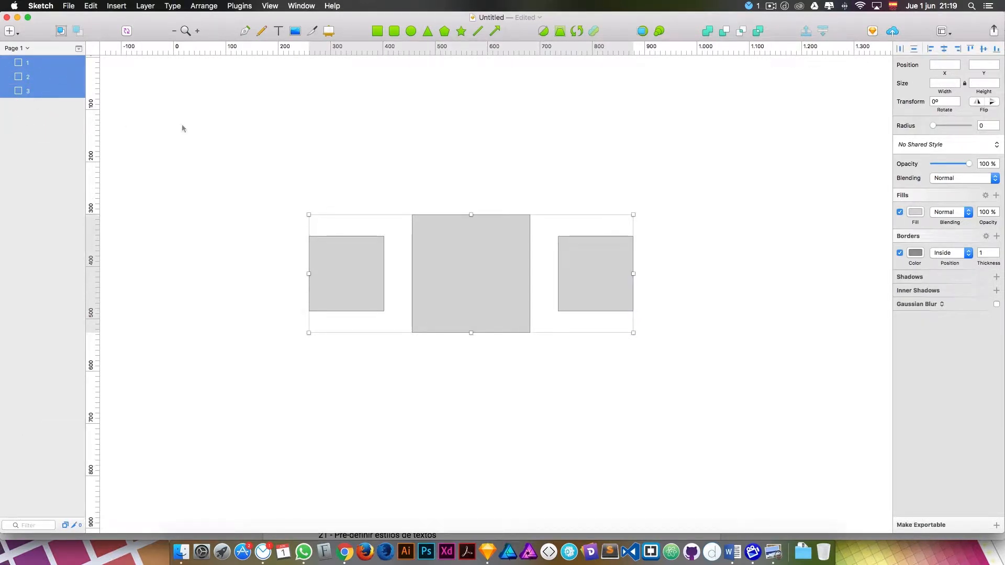
{"action": "left_click", "coordinate": [265, 124]}
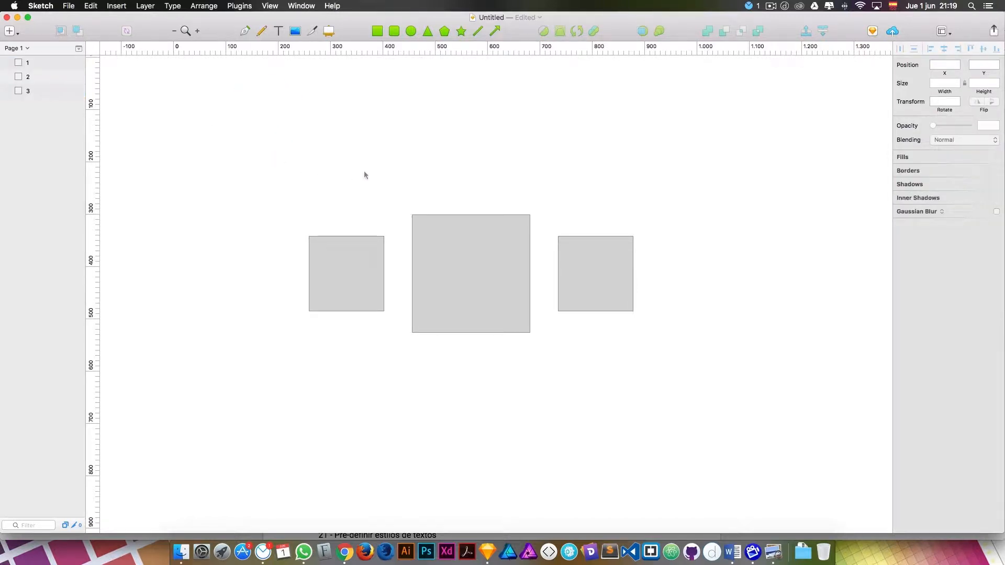
Build a canvas selection from the small left square, adding the right and middle squares, and remove the middle and right ones again
{"action": "left_click", "coordinate": [362, 295]}
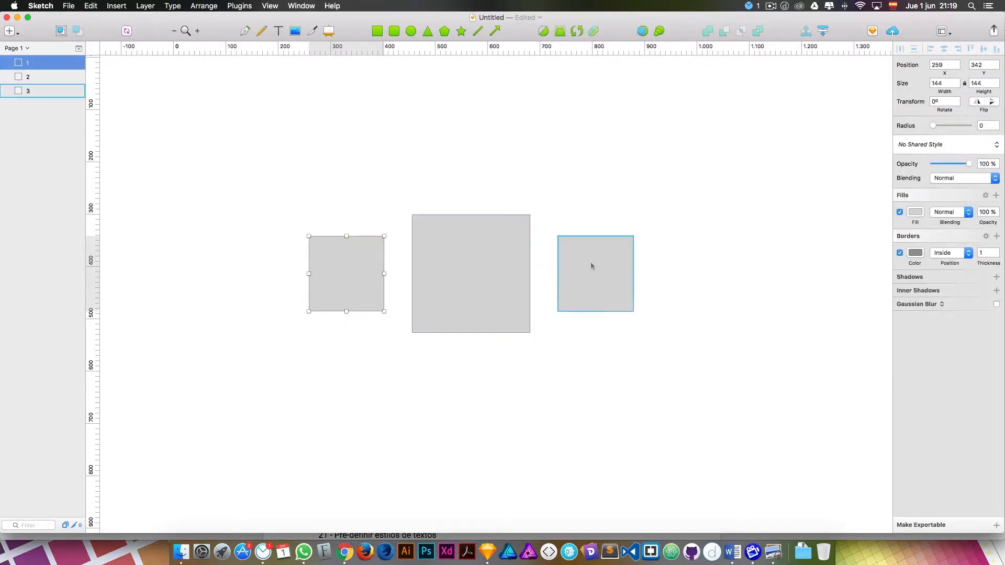
{"action": "left_click", "coordinate": [346, 211]}
{"action": "left_click", "coordinate": [349, 256]}
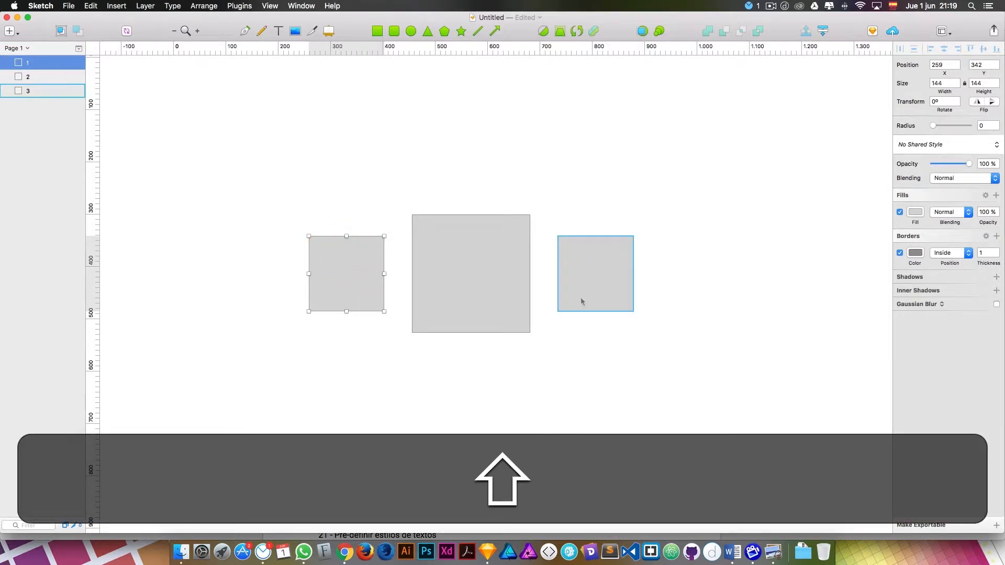
{"action": "left_click", "coordinate": [580, 297], "text": "shift"}
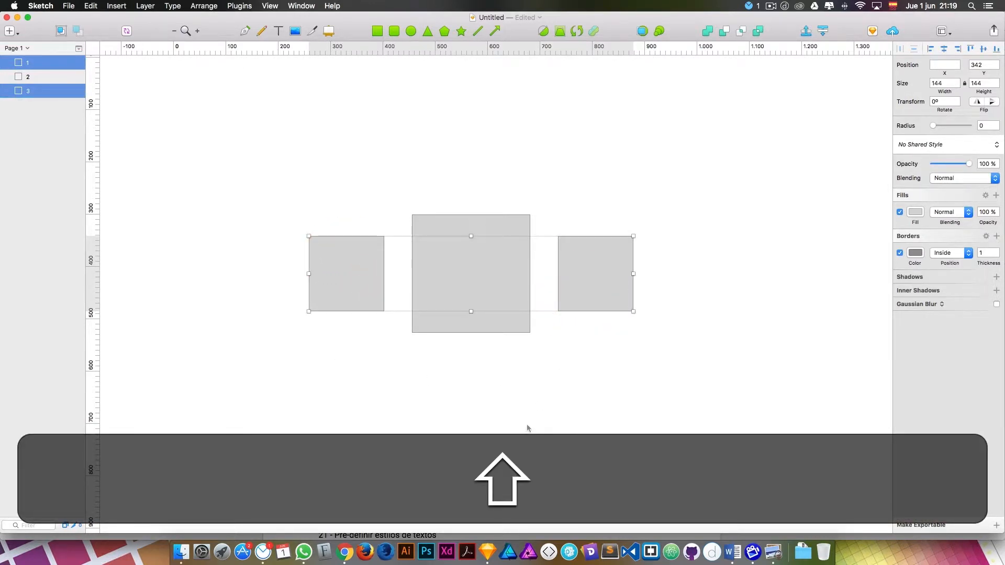
{"action": "left_click", "coordinate": [467, 227], "text": "shift"}
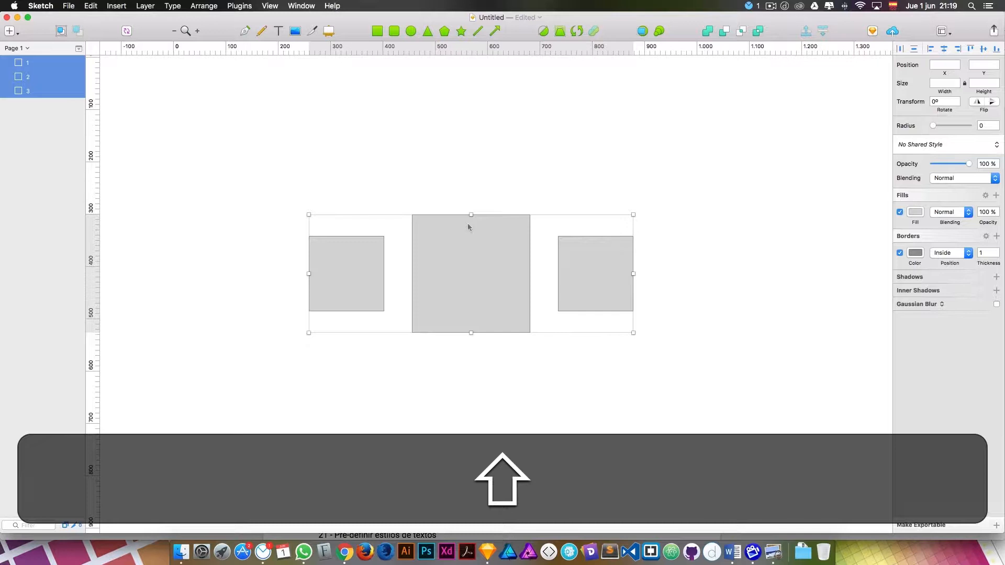
{"action": "left_click", "coordinate": [495, 228], "text": "shift"}
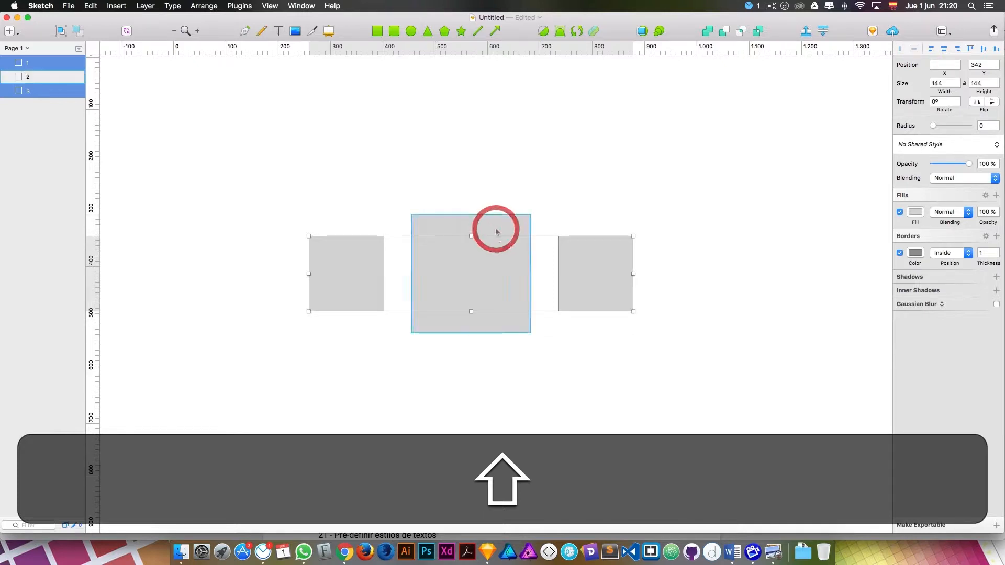
{"action": "left_click", "coordinate": [625, 296], "text": "shift"}
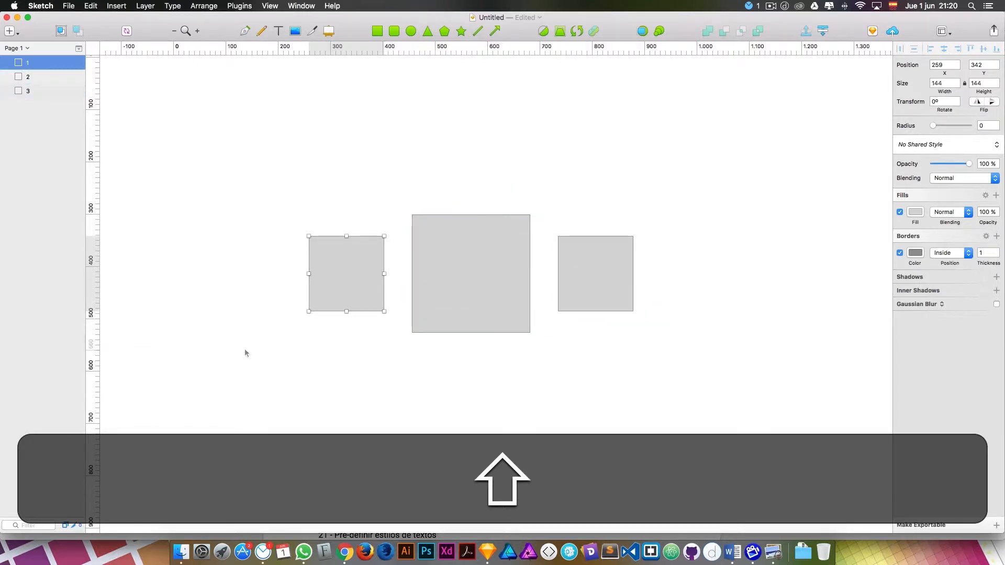
Add the right and middle squares to the selection once more, remove both from it, and clear the selection
{"action": "left_click", "coordinate": [599, 270], "text": "shift"}
{"action": "left_click", "coordinate": [428, 235], "text": "shift"}
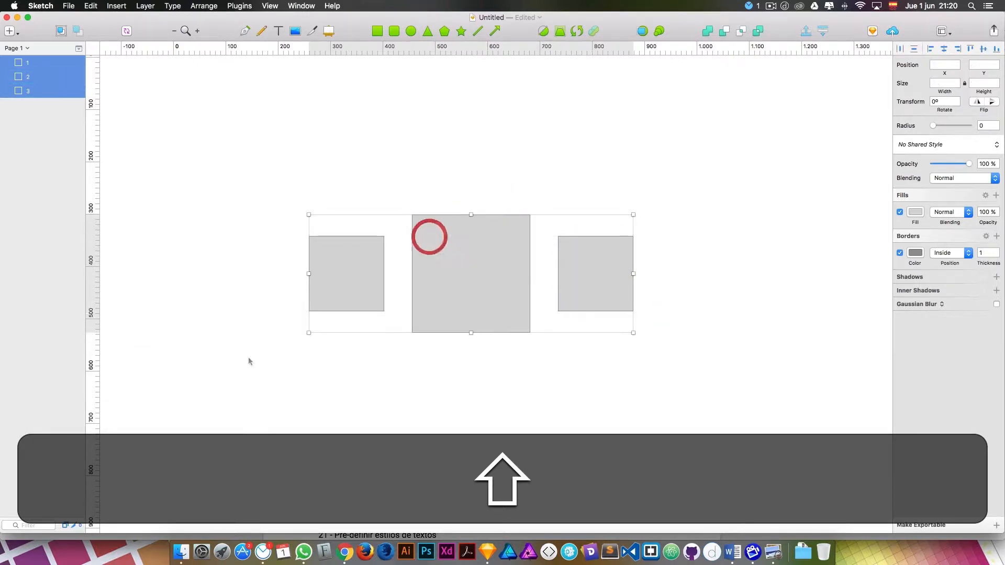
{"action": "left_click", "coordinate": [482, 229], "text": "shift"}
{"action": "left_click", "coordinate": [600, 267], "text": "shift"}
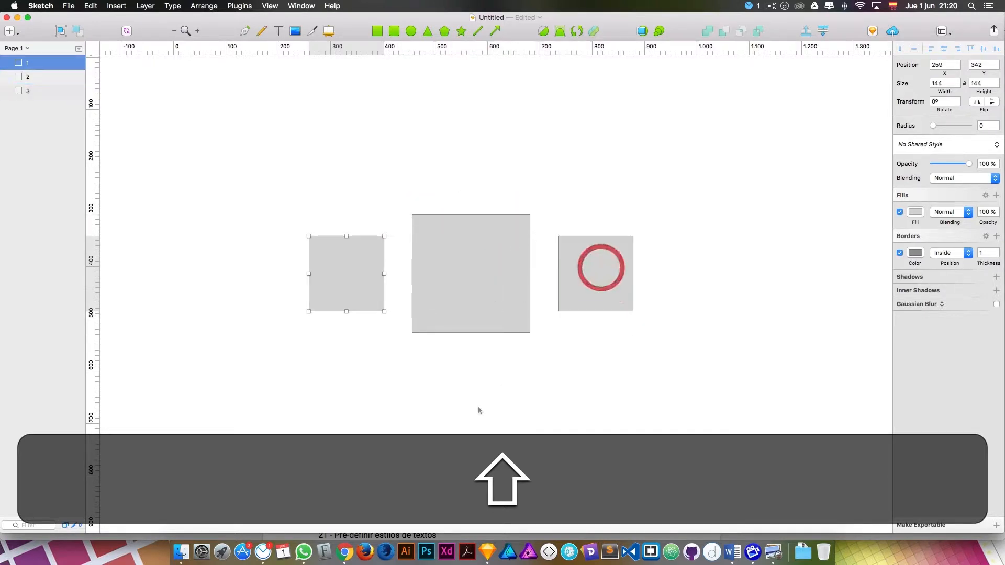
{"action": "left_click", "coordinate": [131, 121]}
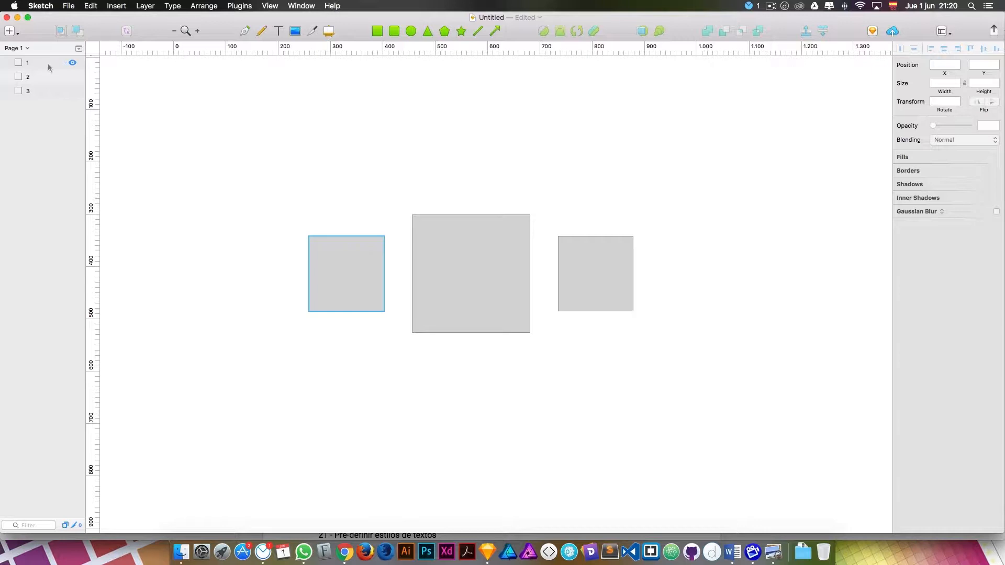
Select layer 1 by its name and add layers 3 and 2 to the selection individually
{"action": "left_click", "coordinate": [49, 67]}
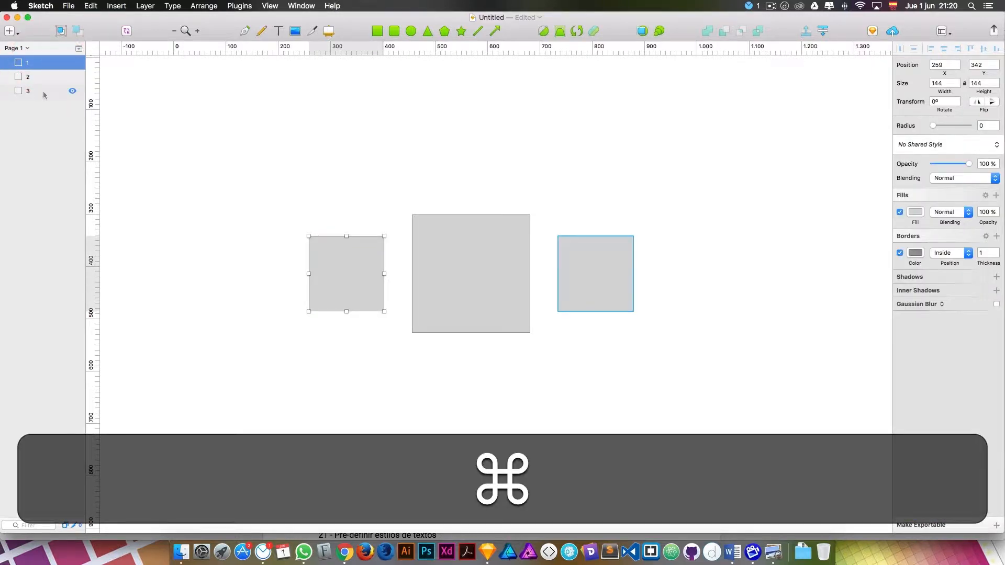
{"action": "left_click", "coordinate": [44, 93], "text": "super"}
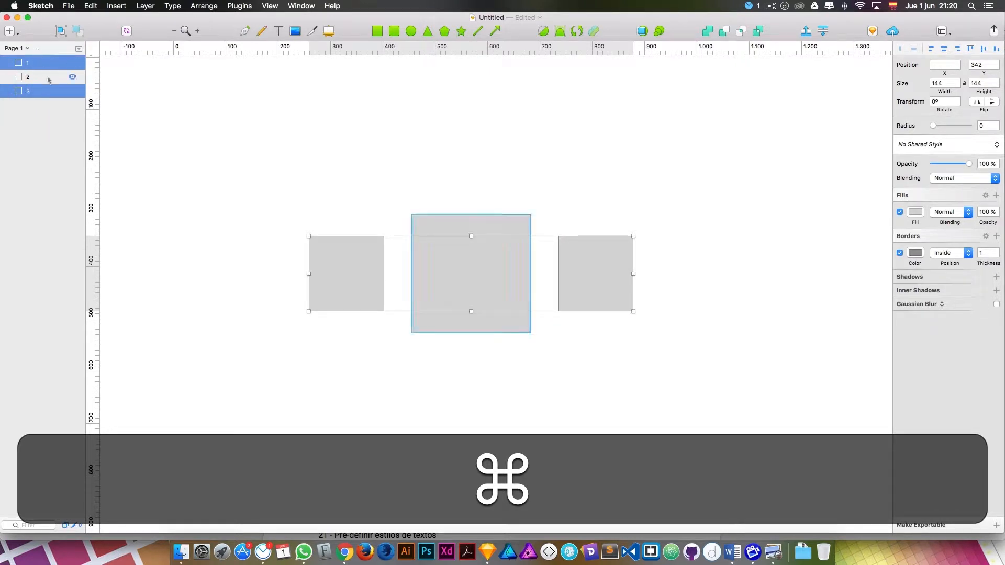
{"action": "left_click", "coordinate": [45, 77], "text": "super"}
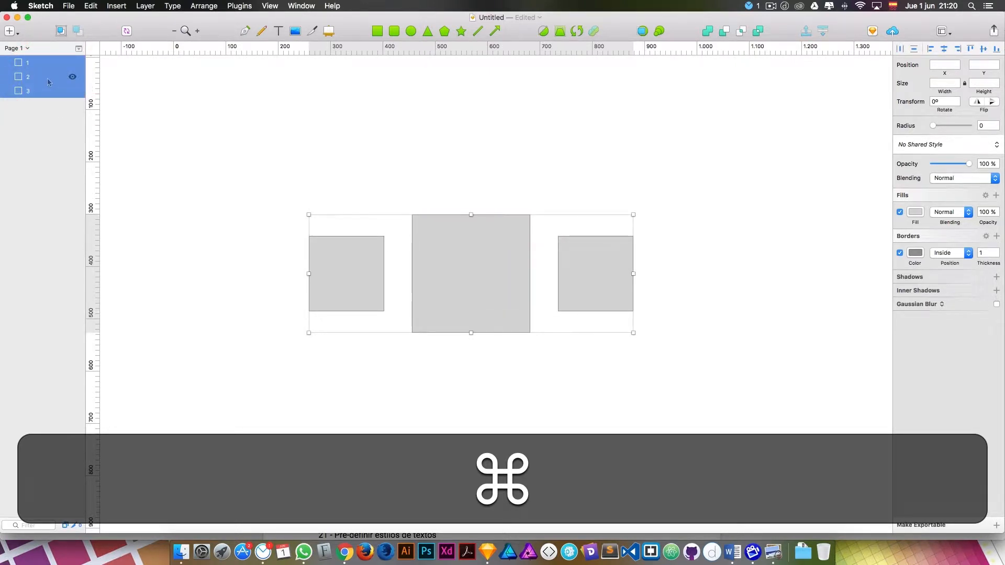
Toggle layer 2 out of and back into the selection, and remove layers 3 and 2 to keep only layer 1 selected
{"action": "left_click", "coordinate": [47, 80], "text": "super"}
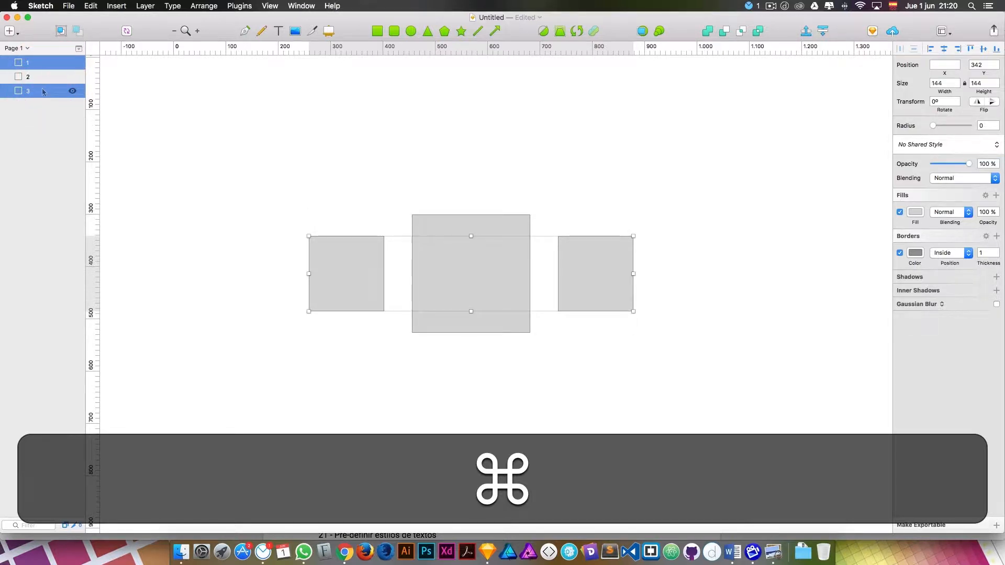
{"action": "left_click", "coordinate": [46, 80], "text": "super"}
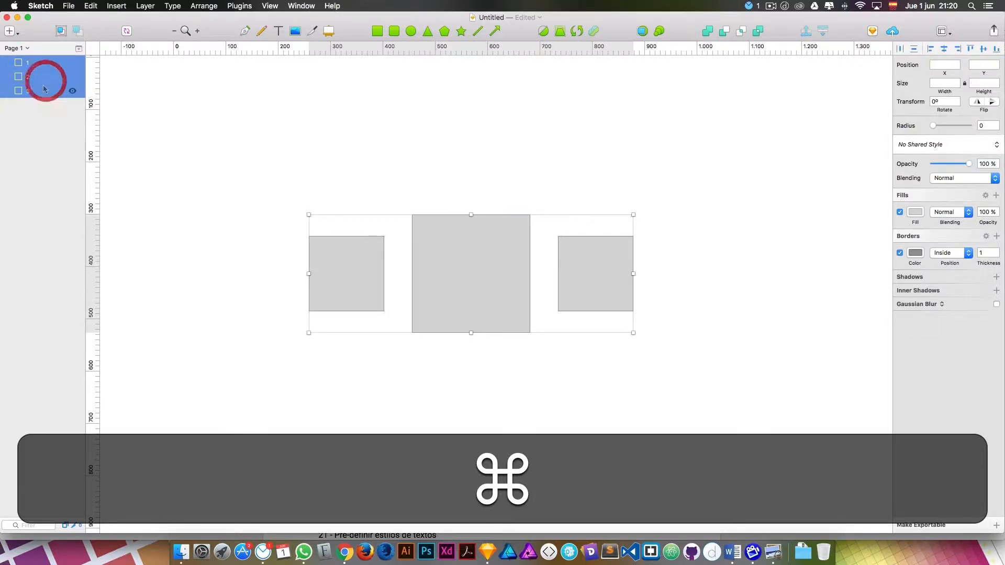
{"action": "left_click", "coordinate": [44, 89], "text": "super"}
{"action": "left_click", "coordinate": [45, 78], "text": "super"}
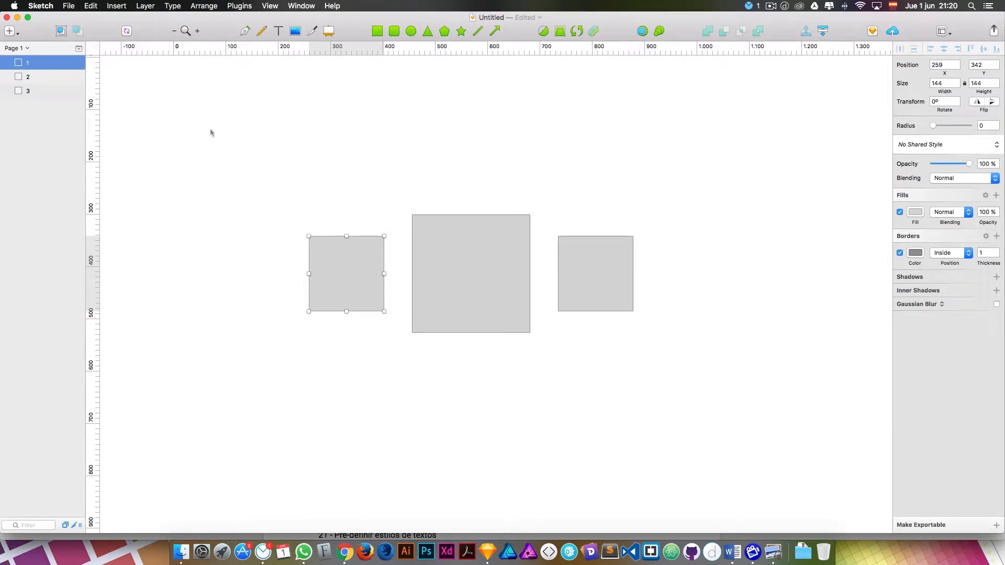
Select all three squares with one marquee dragged across them on the canvas, and clear the selection
{"action": "left_click", "coordinate": [235, 148]}
{"action": "left_click_drag", "start_coordinate": [265, 219], "coordinate": [608, 281]}
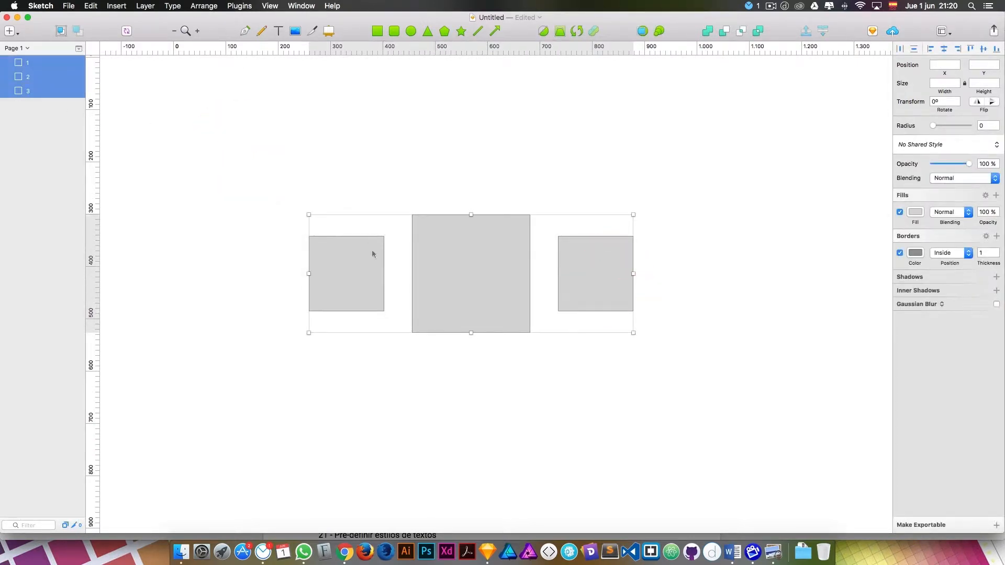
{"action": "left_click", "coordinate": [380, 171]}
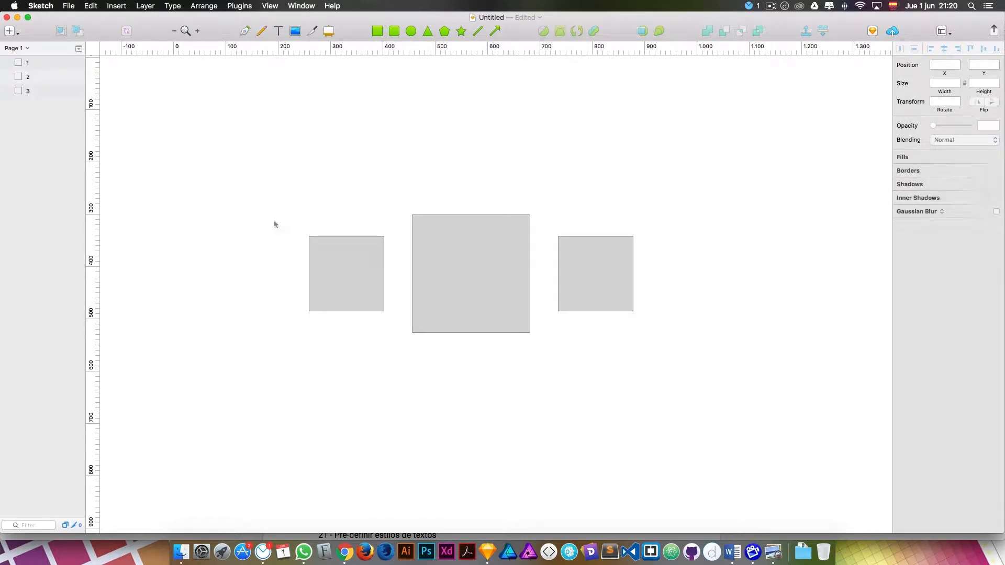
Try a marquee that only partly covers the left square, limited to fully enclosed layers
{"action": "left_click", "coordinate": [309, 240]}
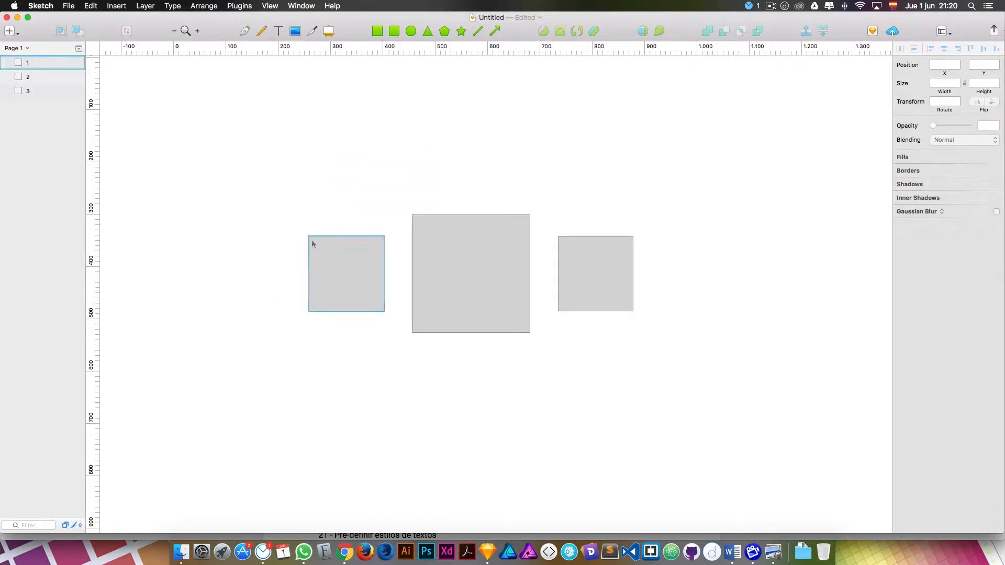
{"action": "key", "text": "alt"}
{"action": "left_click_drag", "start_coordinate": [270, 216], "coordinate": [352, 269]}
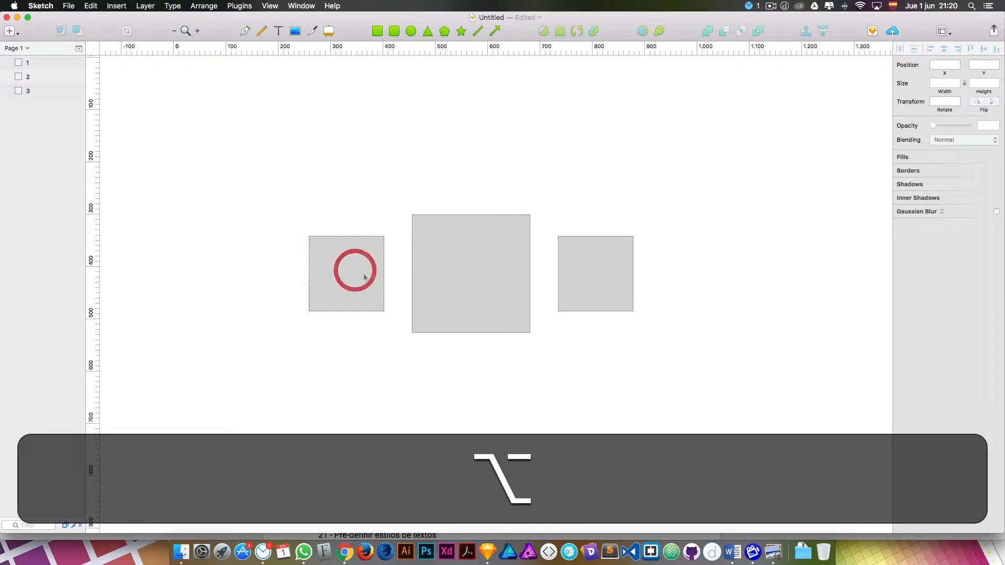
Marquee across the squares limited to fully enclosed layers to select the two outer squares, and lift the limit to include the middle one
{"action": "left_click_drag", "start_coordinate": [281, 214], "coordinate": [642, 320]}
{"action": "left_click", "coordinate": [294, 220]}
{"action": "key", "text": "alt"}
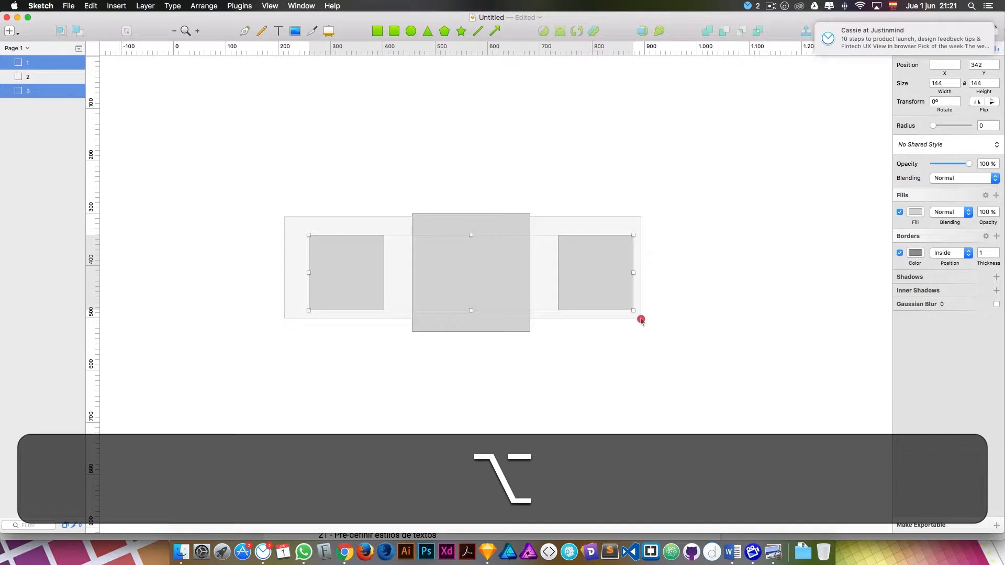
{"action": "mouse_move", "coordinate": [641, 319]}
{"action": "left_mouse_down"}
{"action": "mouse_move", "coordinate": [592, 316]}
{"action": "mouse_move", "coordinate": [648, 319]}
{"action": "left_mouse_up"}
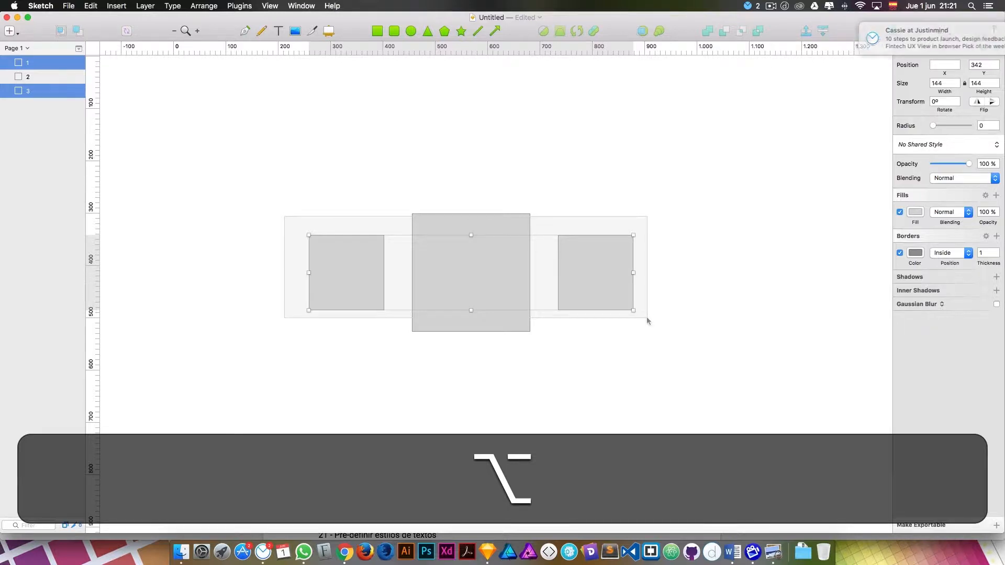
{"action": "left_click_drag", "start_coordinate": [648, 319], "coordinate": [646, 317]}
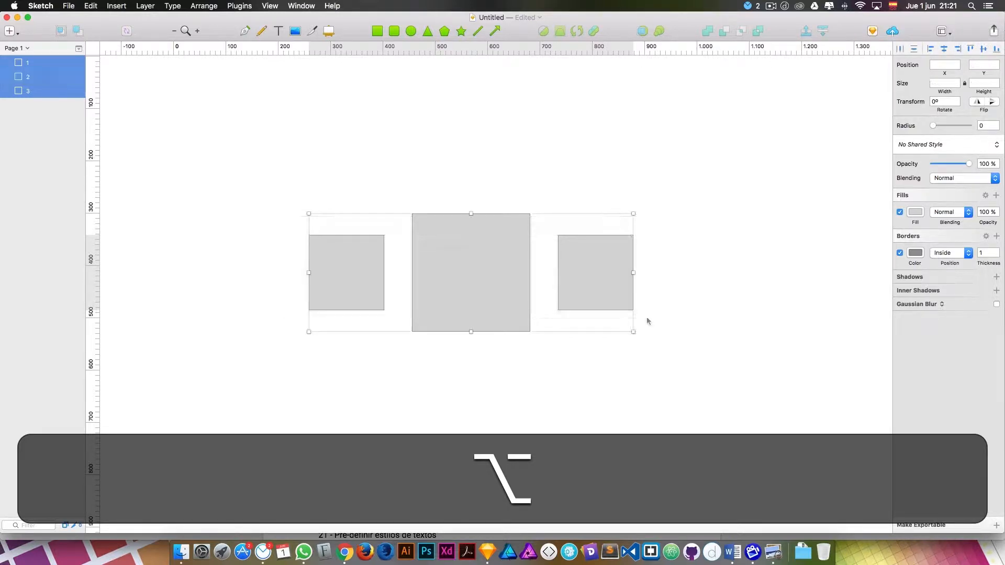
Clear the selection, draw a marquee that fully surrounds all three squares, and deselect them
{"action": "left_click", "coordinate": [433, 197]}
{"action": "left_click_drag", "start_coordinate": [284, 182], "coordinate": [662, 369]}
{"action": "left_click", "coordinate": [693, 319]}
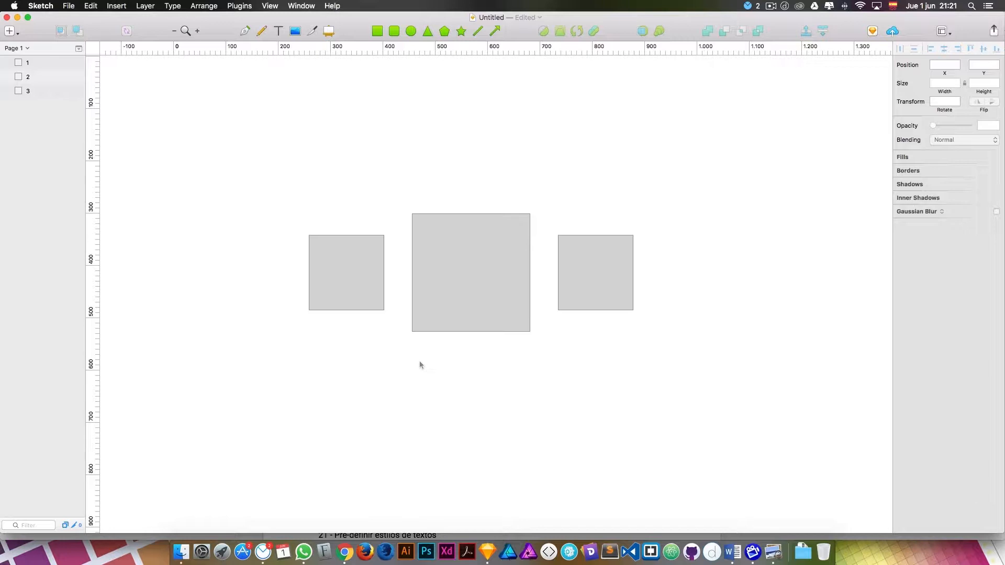
Select the left square and check its spacing to the middle and right squares
{"action": "left_click", "coordinate": [345, 267]}
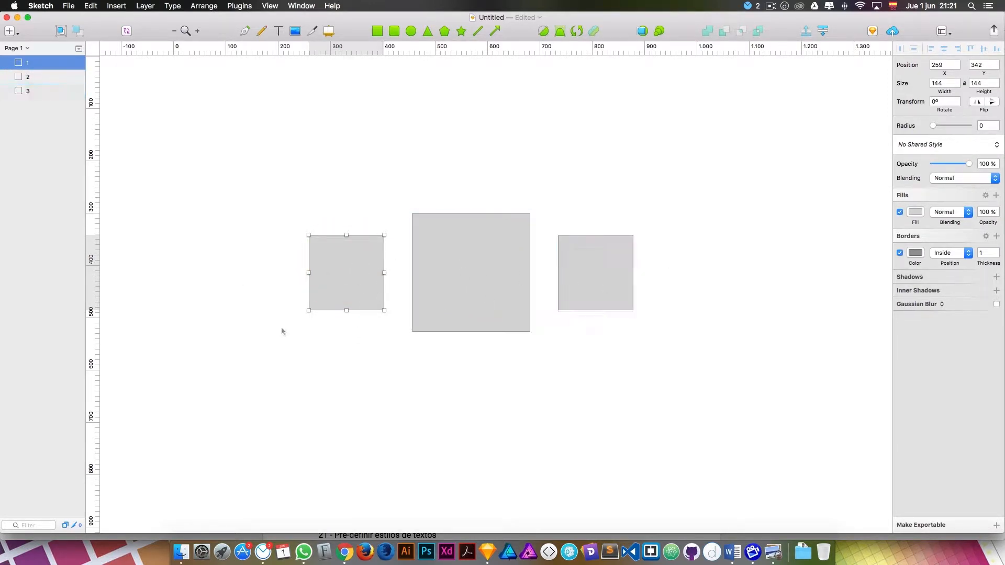
{"action": "key", "text": "alt"}
{"action": "mouse_move", "coordinate": [449, 271]}
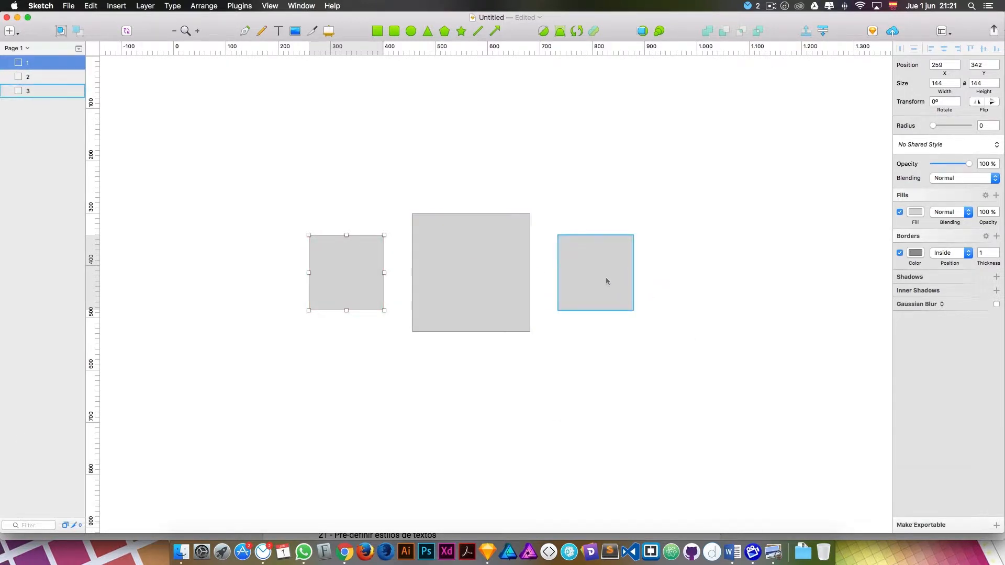
{"action": "left_click_drag", "start_coordinate": [608, 273], "coordinate": [356, 171]}
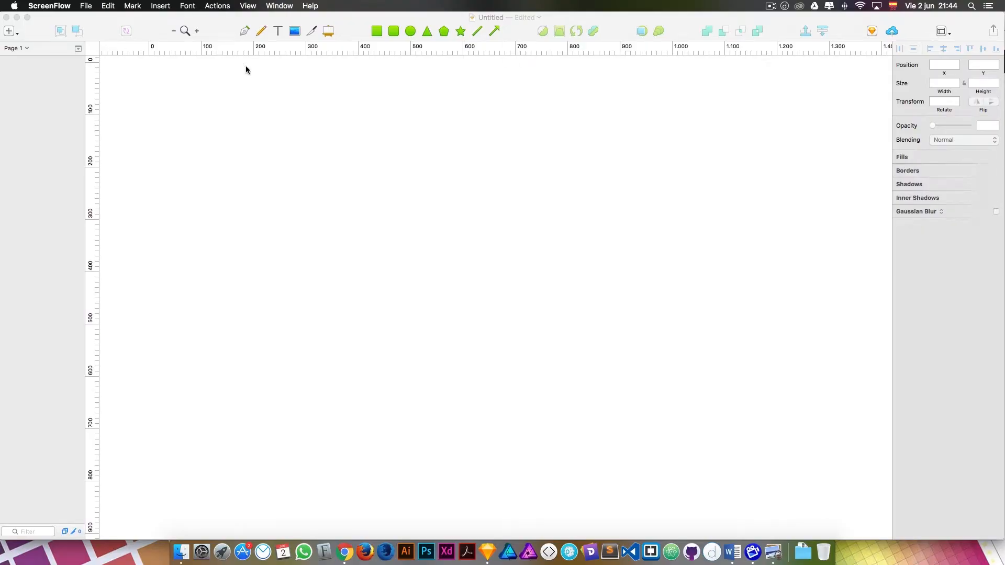
{"action": "left_click", "coordinate": [18, 35]}
{"action": "left_click", "coordinate": [17, 35]}
{"action": "left_click", "coordinate": [17, 34]}
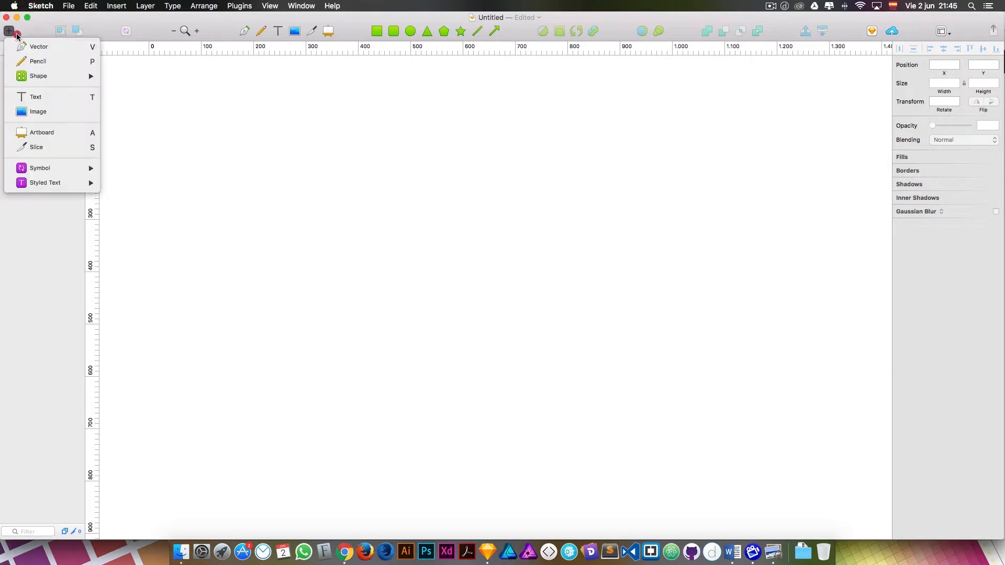
{"action": "mouse_move", "coordinate": [41, 80]}
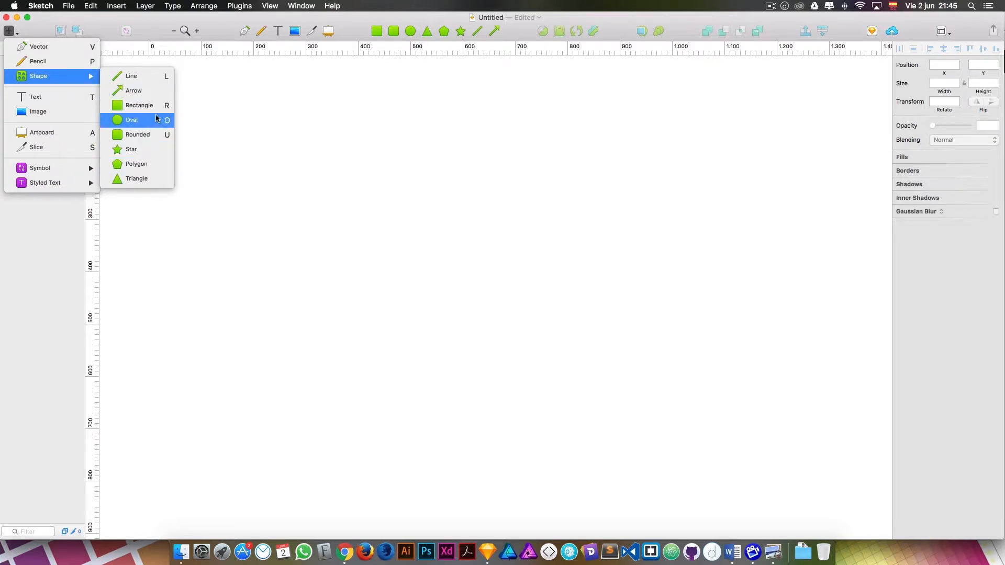
{"action": "left_click", "coordinate": [281, 117]}
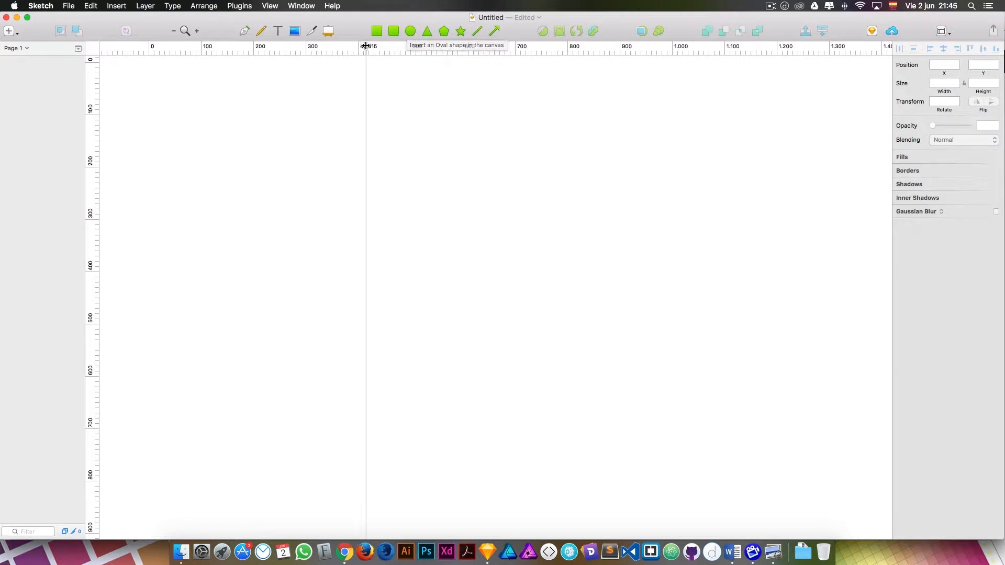
Draw a wide rectangle about 798 × 157 near the top of the canvas and deselect it
{"action": "left_click", "coordinate": [378, 31]}
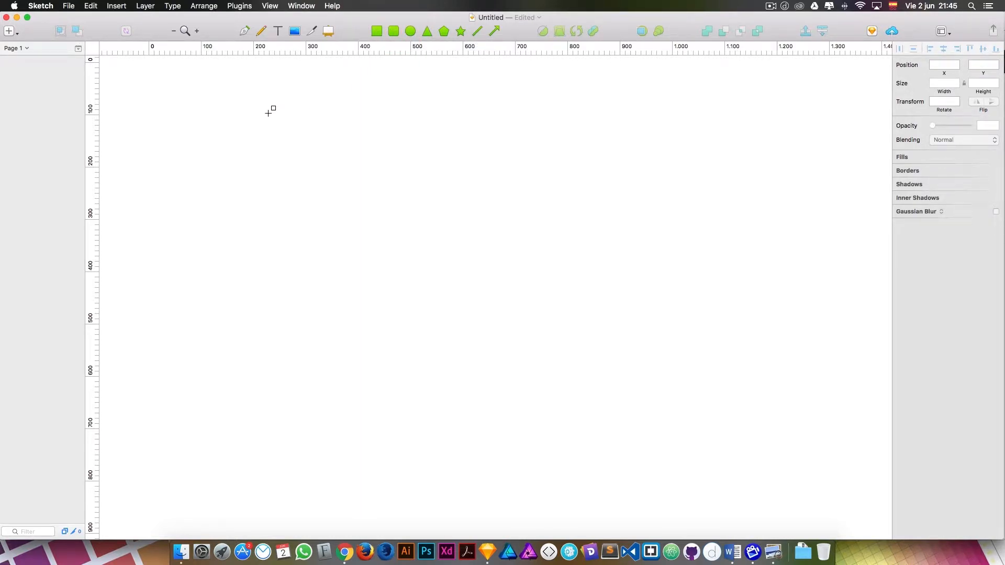
{"action": "left_click_drag", "start_coordinate": [267, 113], "coordinate": [686, 194]}
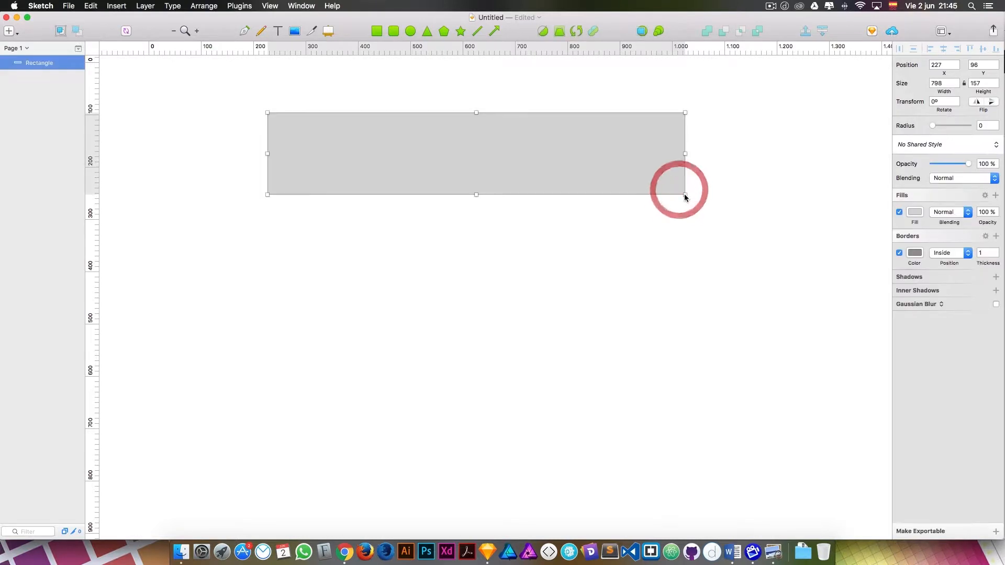
{"action": "left_click", "coordinate": [510, 231]}
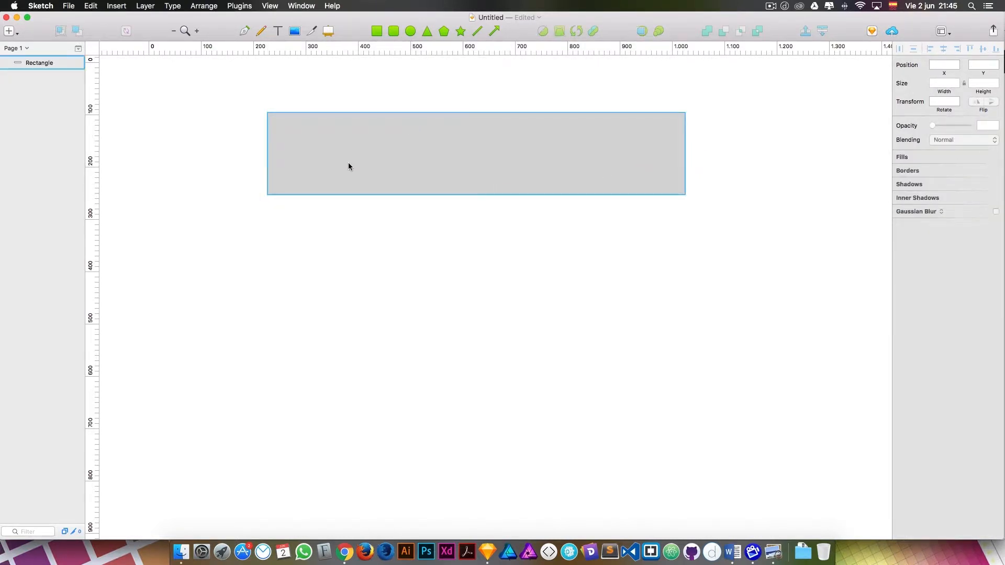
Narrow the rectangle to about 361 wide, and enlarge it from its corner to about 584 × 293
{"action": "left_click", "coordinate": [428, 160]}
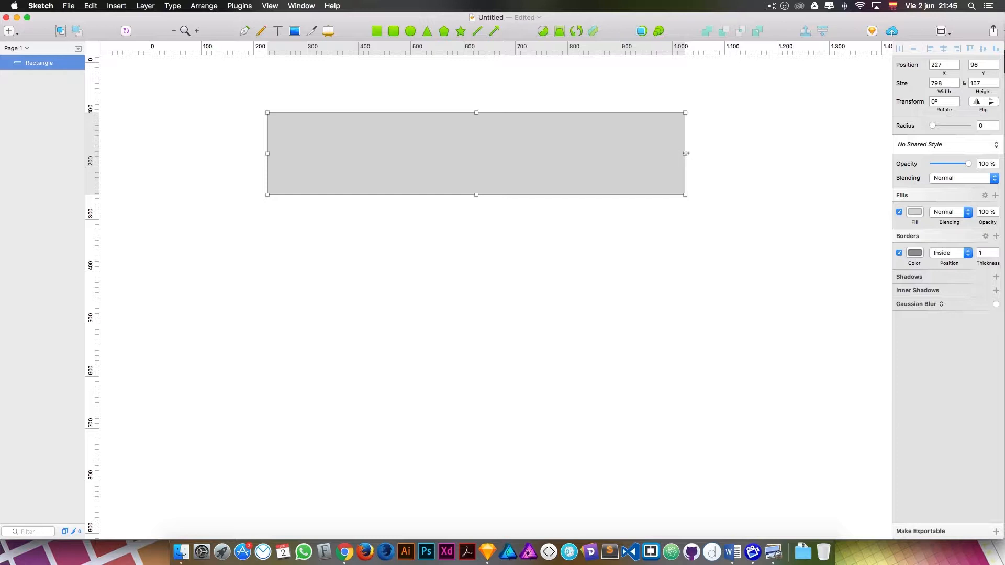
{"action": "left_click_drag", "start_coordinate": [686, 153], "coordinate": [457, 154]}
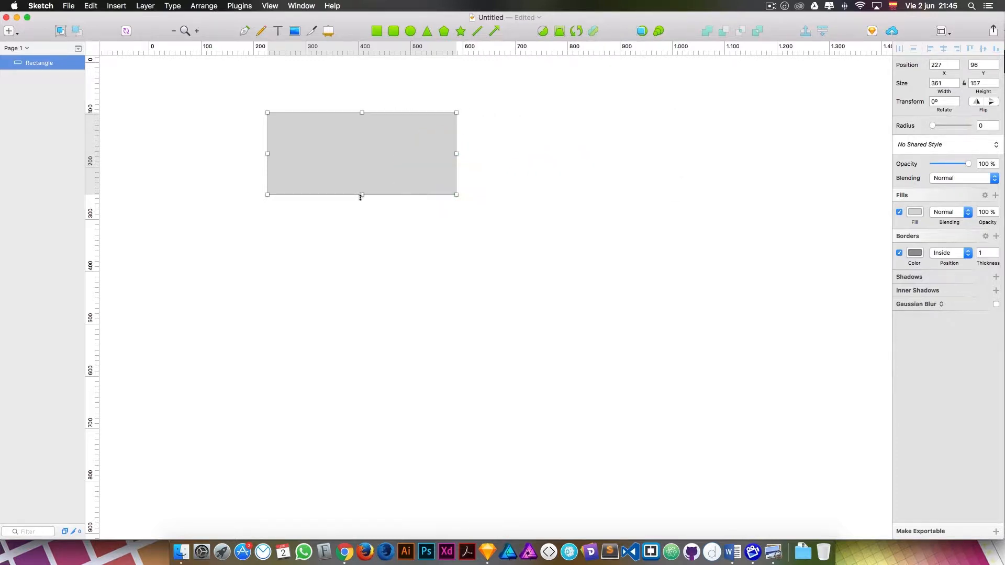
{"action": "mouse_move", "coordinate": [361, 197]}
{"action": "left_mouse_down"}
{"action": "mouse_move", "coordinate": [357, 296]}
{"action": "mouse_move", "coordinate": [360, 194]}
{"action": "left_mouse_up"}
{"action": "left_click_drag", "start_coordinate": [457, 195], "coordinate": [573, 266]}
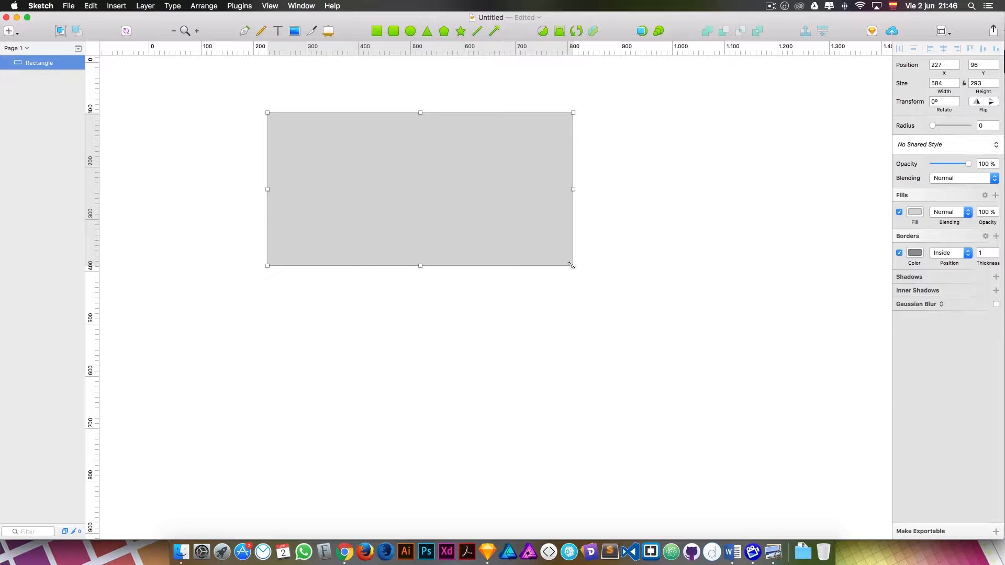
Delete the rectangle and place a vertical guide at about 565 and a horizontal guide at about 325
{"action": "key", "text": "BackSpace"}
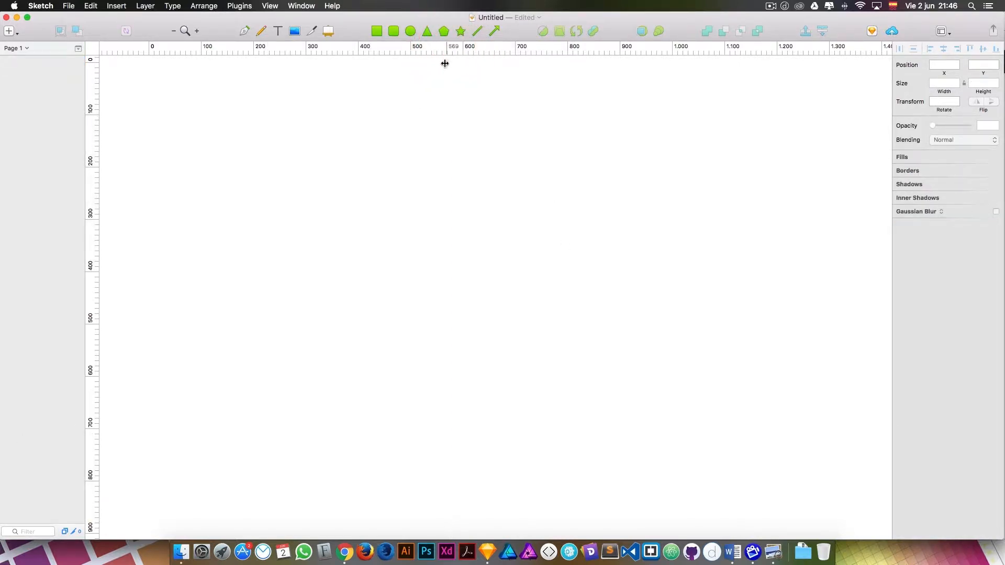
{"action": "left_click", "coordinate": [444, 47]}
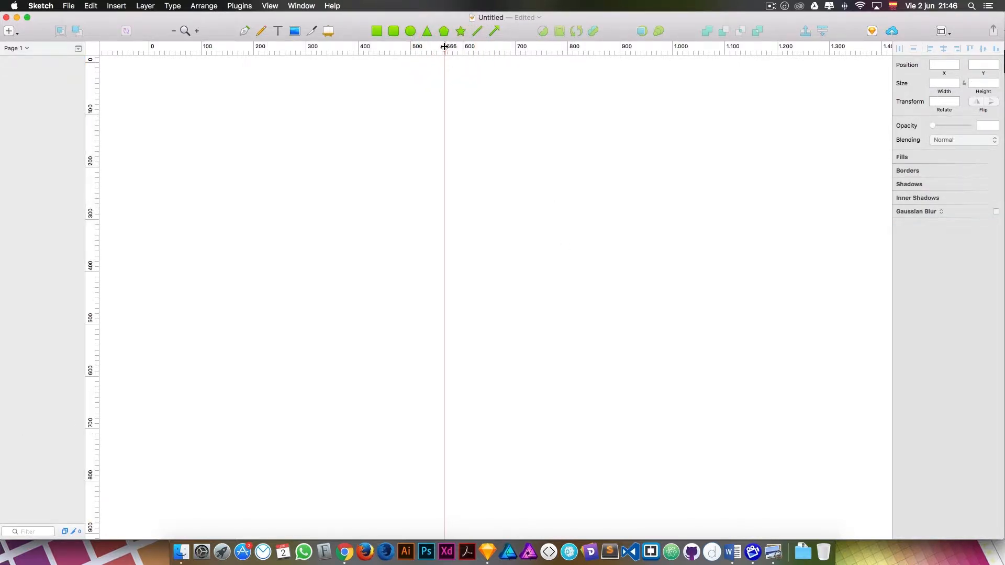
{"action": "left_click", "coordinate": [90, 233]}
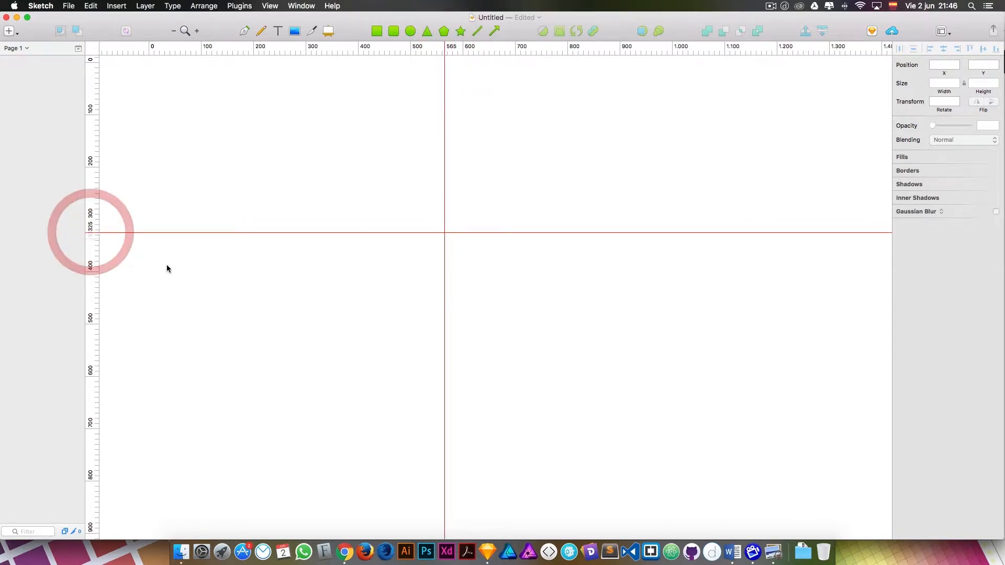
Draw a proportional square about 243 × 243 up and to the right from the guides' intersection
{"action": "left_click", "coordinate": [377, 31]}
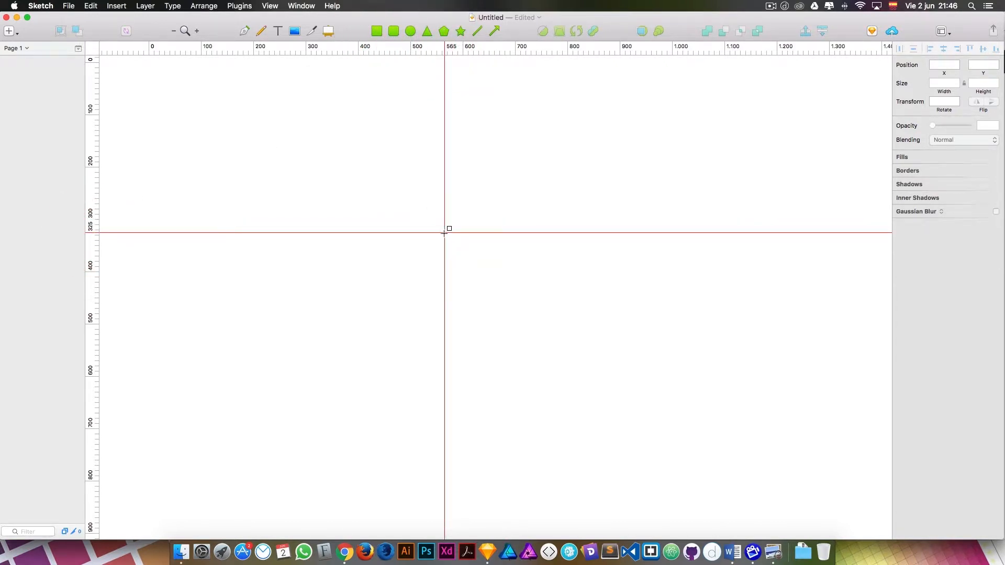
{"action": "mouse_move", "coordinate": [447, 232]}
{"action": "left_mouse_down"}
{"action": "mouse_move", "coordinate": [529, 168]}
{"action": "mouse_move", "coordinate": [518, 175]}
{"action": "mouse_move", "coordinate": [637, 190]}
{"action": "mouse_move", "coordinate": [461, 125]}
{"action": "mouse_move", "coordinate": [517, 112]}
{"action": "mouse_move", "coordinate": [737, 163]}
{"action": "mouse_move", "coordinate": [542, 174]}
{"action": "mouse_move", "coordinate": [721, 178]}
{"action": "mouse_move", "coordinate": [595, 97]}
{"action": "mouse_move", "coordinate": [459, 86]}
{"action": "mouse_move", "coordinate": [646, 127]}
{"action": "mouse_move", "coordinate": [773, 117]}
{"action": "mouse_move", "coordinate": [498, 155]}
{"action": "mouse_move", "coordinate": [529, 155]}
{"action": "mouse_move", "coordinate": [599, 128]}
{"action": "mouse_move", "coordinate": [502, 192]}
{"action": "mouse_move", "coordinate": [586, 128]}
{"action": "mouse_move", "coordinate": [495, 189]}
{"action": "mouse_move", "coordinate": [595, 128]}
{"action": "mouse_move", "coordinate": [513, 184]}
{"action": "mouse_move", "coordinate": [532, 166]}
{"action": "mouse_move", "coordinate": [594, 134]}
{"action": "mouse_move", "coordinate": [510, 205]}
{"action": "mouse_move", "coordinate": [577, 159]}
{"action": "mouse_move", "coordinate": [599, 126]}
{"action": "left_mouse_up"}
{"action": "key", "text": "shift"}
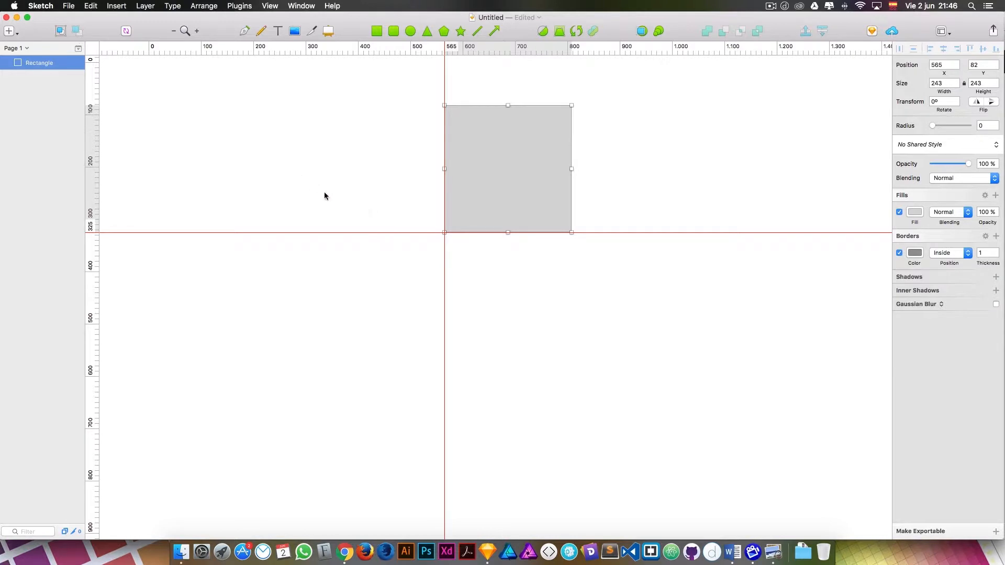
Draw a second proportional square about 201 × 201 up and to the left from the guides' intersection
{"action": "key", "text": "shift"}
{"action": "left_click", "coordinate": [393, 96]}
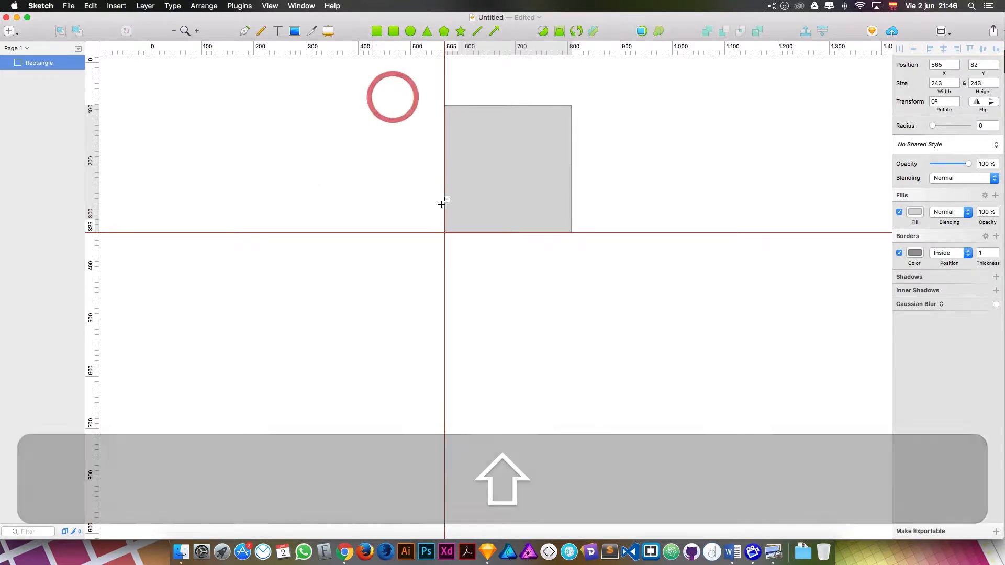
{"action": "key", "text": "shift"}
{"action": "left_click_drag", "start_coordinate": [444, 232], "coordinate": [339, 159]}
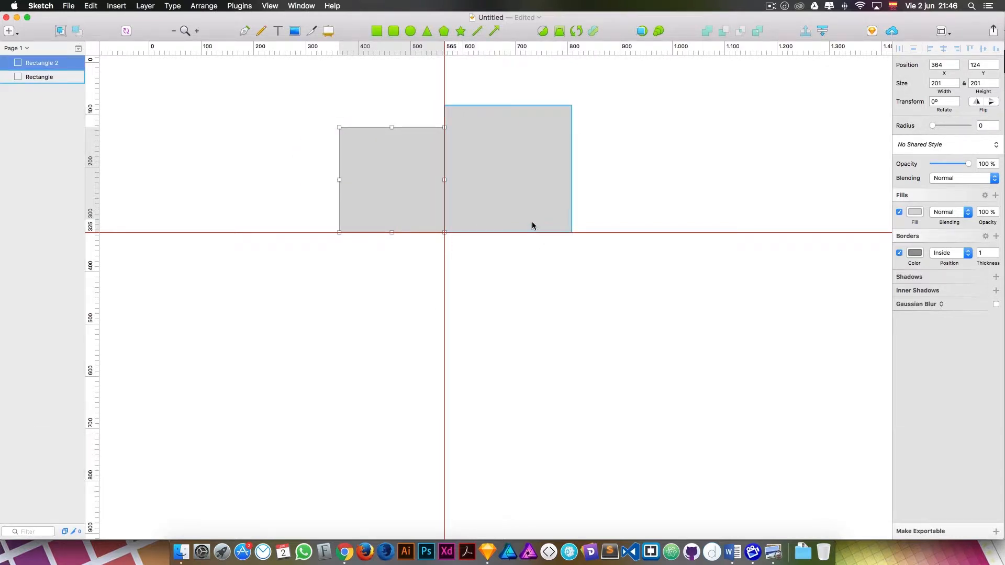
Delete both squares, first the one right of the vertical guide and then the one left of it
{"action": "left_click", "coordinate": [532, 225]}
{"action": "key", "text": "BackSpace"}
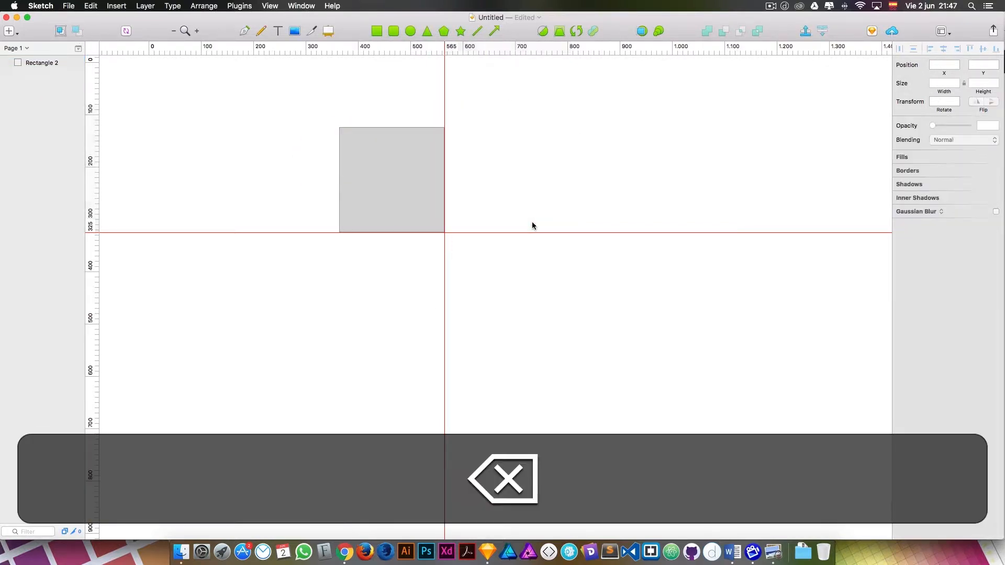
{"action": "left_click", "coordinate": [363, 208]}
{"action": "key", "text": "BackSpace"}
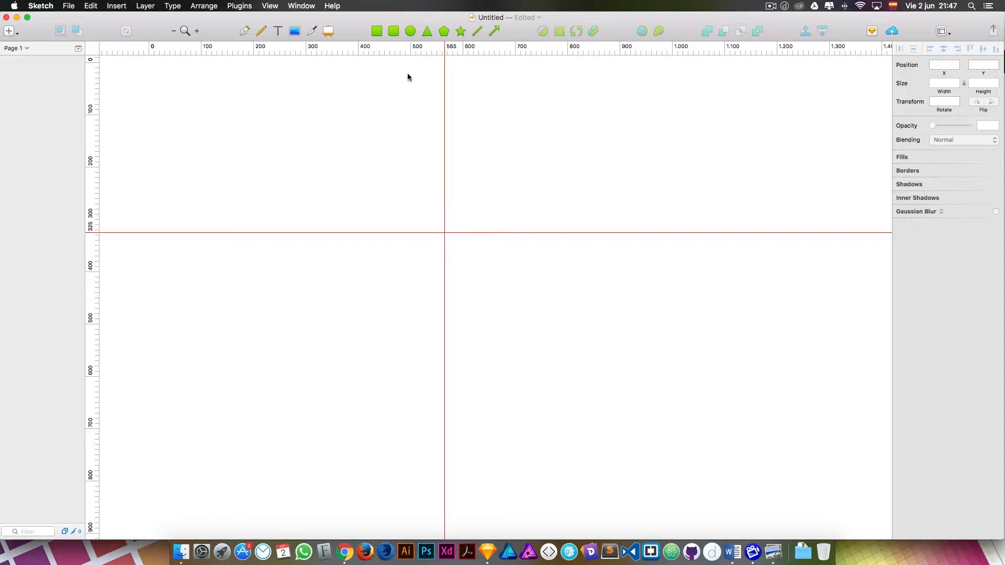
Try drawing a rectangle outward from its center at the guides' intersection, also constraining it to a square
{"action": "left_click", "coordinate": [383, 40]}
{"action": "mouse_move", "coordinate": [444, 232]}
{"action": "left_mouse_down"}
{"action": "mouse_move", "coordinate": [529, 171]}
{"action": "mouse_move", "coordinate": [489, 174]}
{"action": "mouse_move", "coordinate": [543, 173]}
{"action": "mouse_move", "coordinate": [516, 190]}
{"action": "mouse_move", "coordinate": [554, 181]}
{"action": "mouse_move", "coordinate": [451, 232]}
{"action": "mouse_move", "coordinate": [508, 189]}
{"action": "mouse_move", "coordinate": [559, 210]}
{"action": "mouse_move", "coordinate": [545, 168]}
{"action": "mouse_move", "coordinate": [482, 143]}
{"action": "mouse_move", "coordinate": [548, 189]}
{"action": "mouse_move", "coordinate": [474, 193]}
{"action": "mouse_move", "coordinate": [492, 181]}
{"action": "mouse_move", "coordinate": [504, 211]}
{"action": "mouse_move", "coordinate": [518, 211]}
{"action": "mouse_move", "coordinate": [457, 227]}
{"action": "mouse_move", "coordinate": [520, 207]}
{"action": "mouse_move", "coordinate": [475, 215]}
{"action": "mouse_move", "coordinate": [486, 211]}
{"action": "mouse_move", "coordinate": [521, 204]}
{"action": "mouse_move", "coordinate": [457, 233]}
{"action": "mouse_move", "coordinate": [498, 223]}
{"action": "mouse_move", "coordinate": [448, 234]}
{"action": "left_mouse_up"}
{"action": "key", "text": "alt"}
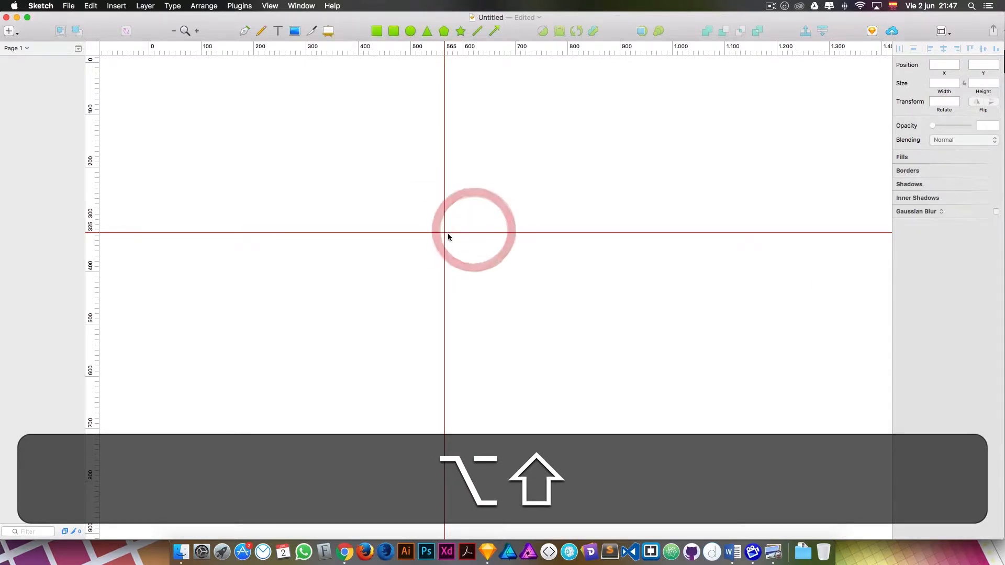
Draw a rectangle about 144 × 65 from the guides' intersection and delete it
{"action": "left_click", "coordinate": [381, 35]}
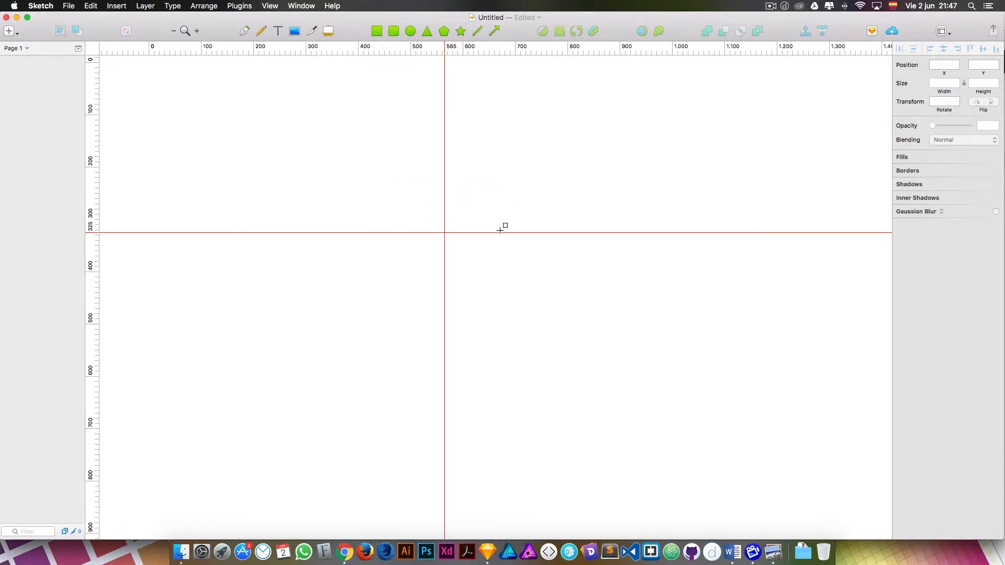
{"action": "mouse_move", "coordinate": [444, 233]}
{"action": "left_mouse_down"}
{"action": "mouse_move", "coordinate": [509, 200]}
{"action": "mouse_move", "coordinate": [468, 213]}
{"action": "mouse_move", "coordinate": [519, 200]}
{"action": "left_mouse_up"}
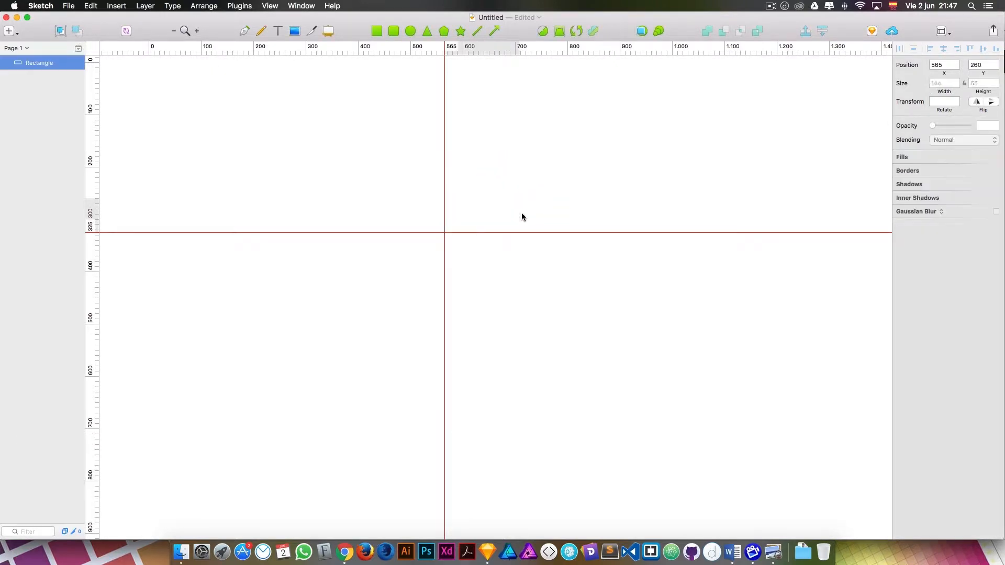
{"action": "key", "text": "BackSpace"}
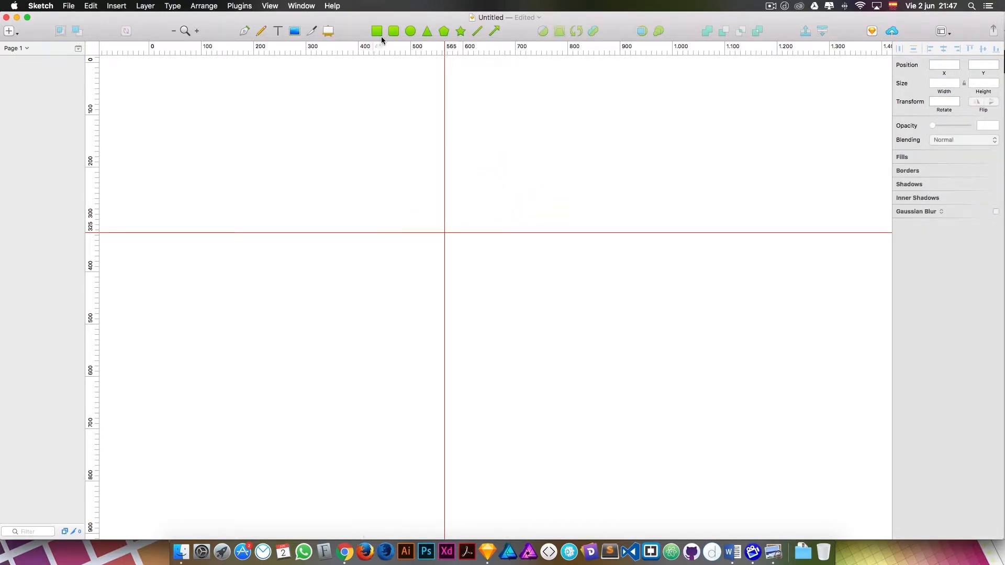
Draw a rectangle about 212 × 147 with its left edge on the vertical guide, repositioning it while drawing, and delete it
{"action": "left_click", "coordinate": [378, 32]}
{"action": "left_click_drag", "start_coordinate": [273, 148], "coordinate": [395, 233]}
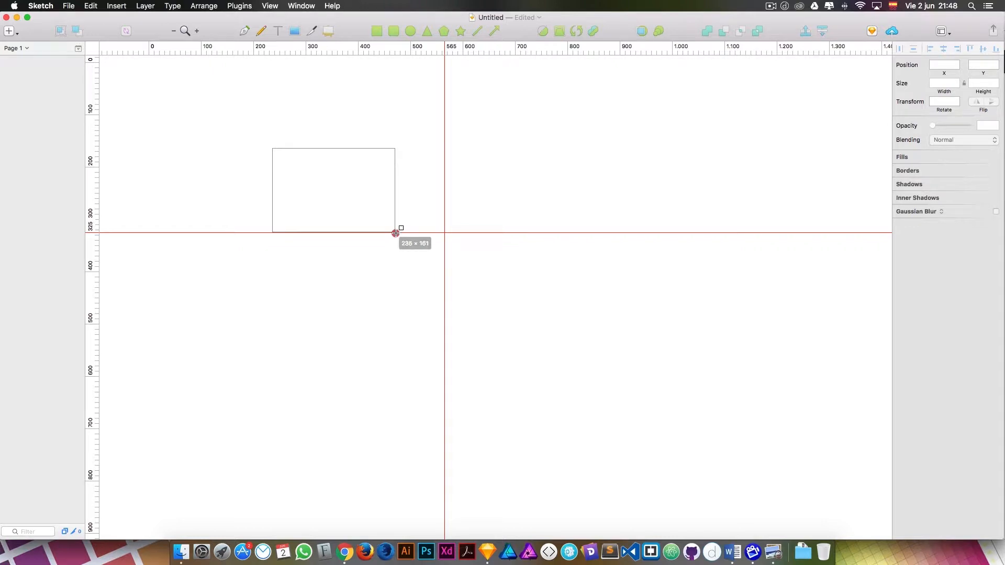
{"action": "key", "text": "space"}
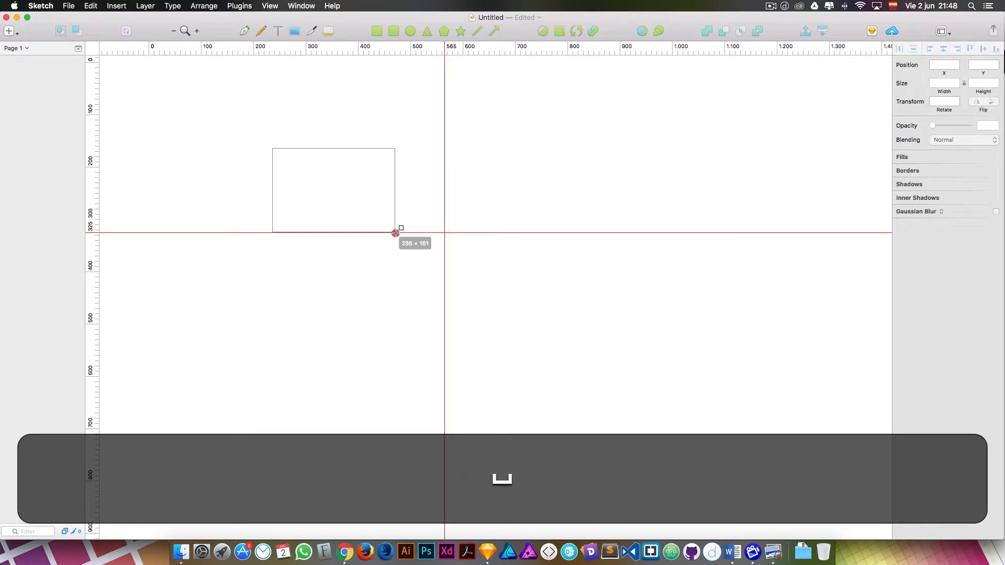
{"action": "mouse_move", "coordinate": [396, 233]}
{"action": "left_mouse_down"}
{"action": "mouse_move", "coordinate": [413, 203]}
{"action": "mouse_move", "coordinate": [607, 222]}
{"action": "mouse_move", "coordinate": [680, 287]}
{"action": "mouse_move", "coordinate": [539, 405]}
{"action": "mouse_move", "coordinate": [343, 216]}
{"action": "mouse_move", "coordinate": [567, 247]}
{"action": "mouse_move", "coordinate": [312, 267]}
{"action": "mouse_move", "coordinate": [351, 198]}
{"action": "mouse_move", "coordinate": [637, 362]}
{"action": "mouse_move", "coordinate": [307, 294]}
{"action": "mouse_move", "coordinate": [328, 315]}
{"action": "mouse_move", "coordinate": [274, 300]}
{"action": "mouse_move", "coordinate": [577, 317]}
{"action": "mouse_move", "coordinate": [398, 260]}
{"action": "mouse_move", "coordinate": [402, 352]}
{"action": "mouse_move", "coordinate": [375, 312]}
{"action": "mouse_move", "coordinate": [377, 332]}
{"action": "mouse_move", "coordinate": [351, 220]}
{"action": "mouse_move", "coordinate": [287, 174]}
{"action": "mouse_move", "coordinate": [338, 212]}
{"action": "left_mouse_up"}
{"action": "key", "text": "space"}
{"action": "mouse_move", "coordinate": [337, 212]}
{"action": "left_mouse_down"}
{"action": "mouse_move", "coordinate": [512, 213]}
{"action": "mouse_move", "coordinate": [675, 285]}
{"action": "mouse_move", "coordinate": [372, 390]}
{"action": "mouse_move", "coordinate": [478, 182]}
{"action": "mouse_move", "coordinate": [561, 377]}
{"action": "mouse_move", "coordinate": [453, 258]}
{"action": "mouse_move", "coordinate": [599, 226]}
{"action": "mouse_move", "coordinate": [555, 330]}
{"action": "left_mouse_up"}
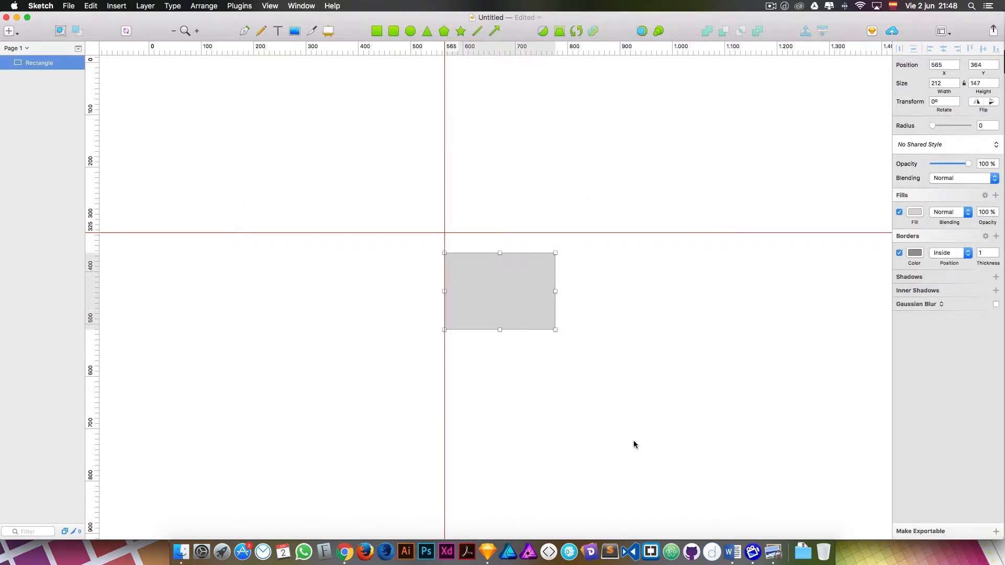
{"action": "key", "text": "BackSpace"}
Draw a polygon about 298 × 289 and move it to about X 617, Y 325, its top on the horizontal guide
{"action": "scroll", "coordinate": [634, 444], "scroll_direction": "down", "scroll_amount": 1}
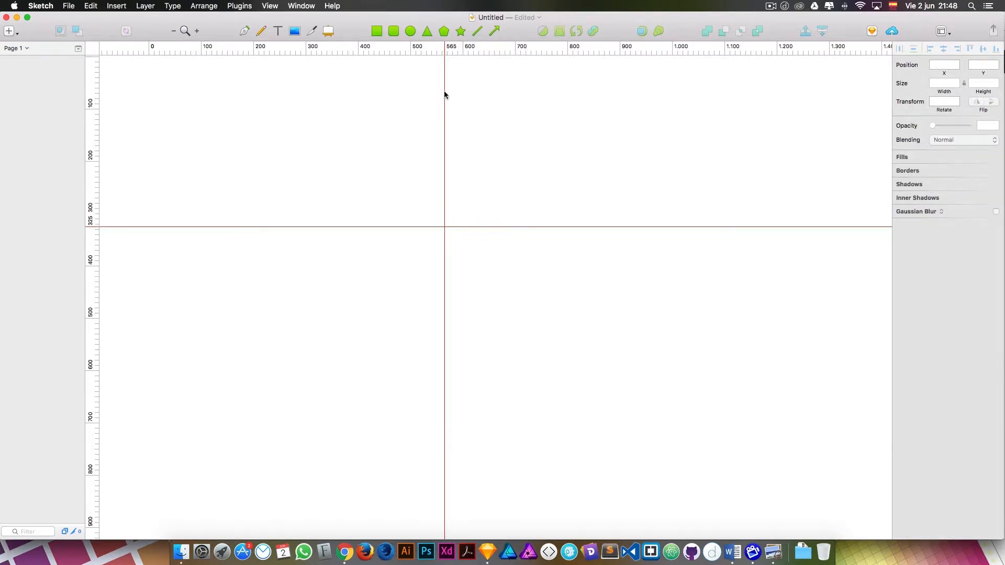
{"action": "left_click", "coordinate": [461, 32]}
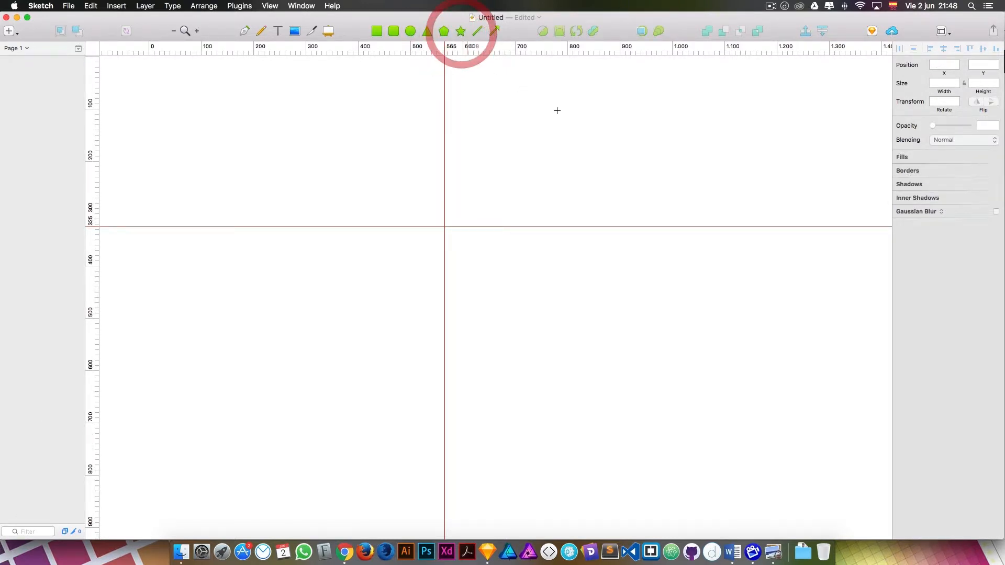
{"action": "left_click", "coordinate": [443, 31]}
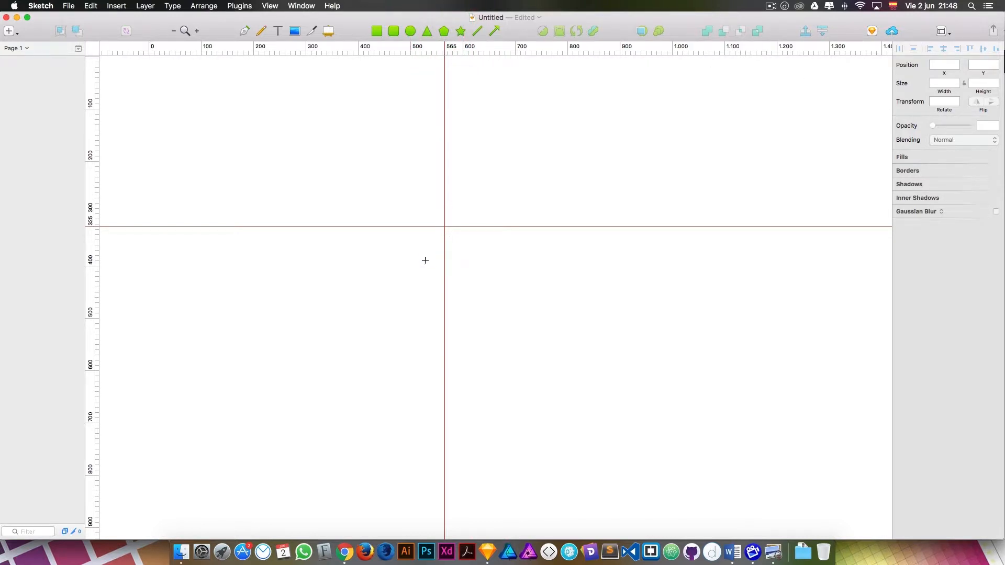
{"action": "left_click_drag", "start_coordinate": [425, 260], "coordinate": [579, 124]}
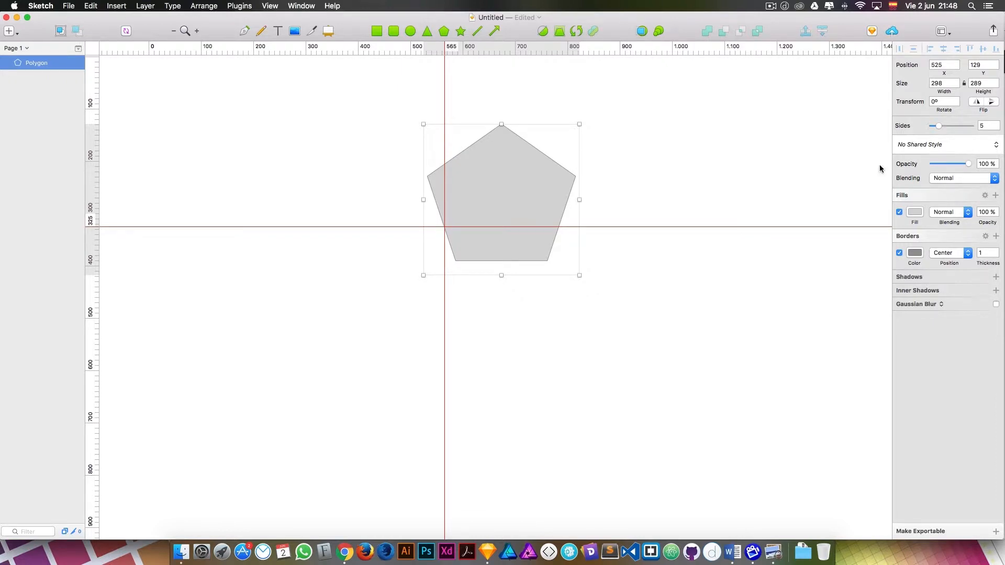
{"action": "left_click_drag", "start_coordinate": [563, 175], "coordinate": [595, 276]}
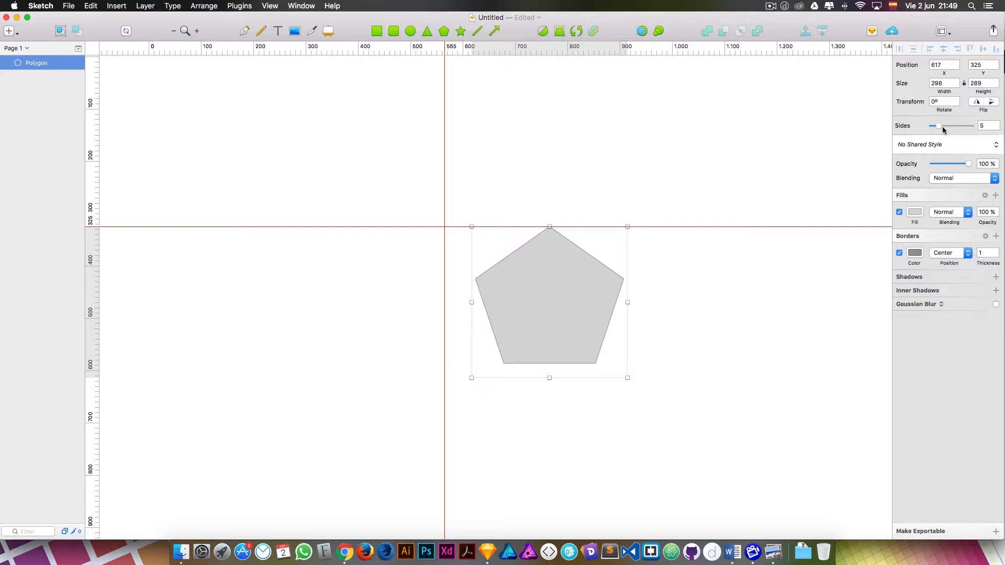
Set the polygon's number of sides to 3
{"action": "left_click", "coordinate": [974, 125]}
{"action": "type", "text": "3"}
{"action": "key", "text": "Tab"}
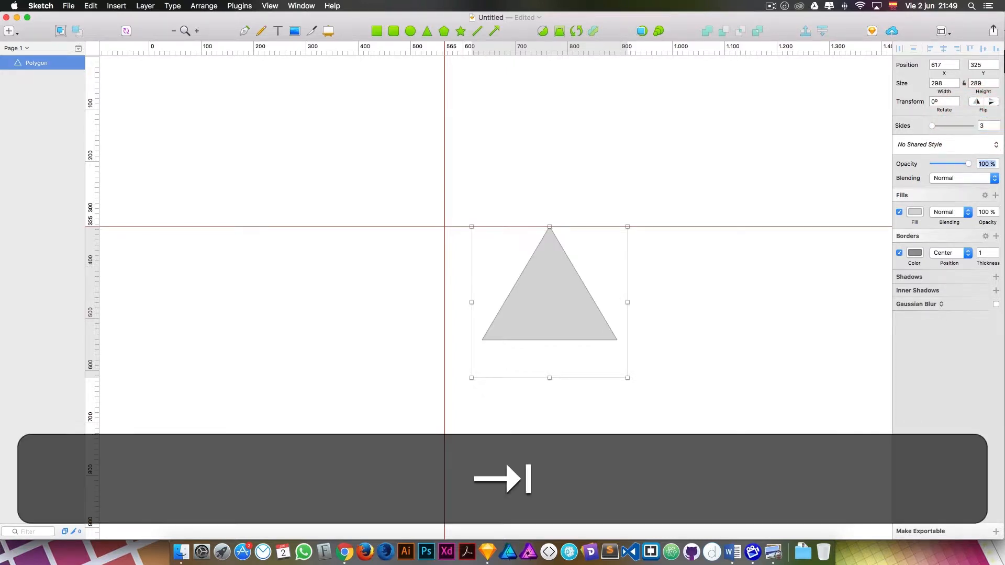
Set the polygon's number of sides to 50
{"action": "left_click", "coordinate": [987, 125]}
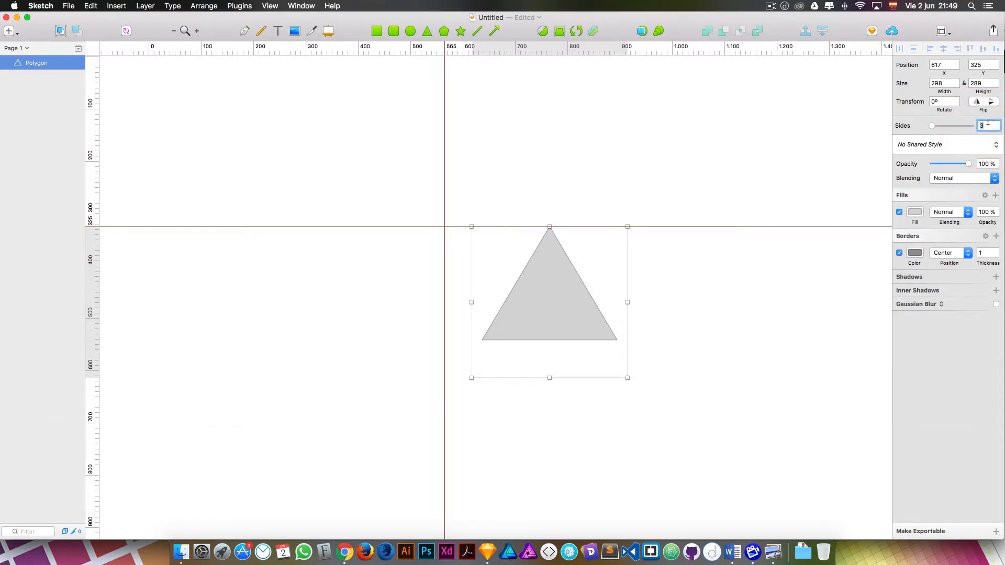
{"action": "type", "text": "50"}
{"action": "key", "text": "Tab"}
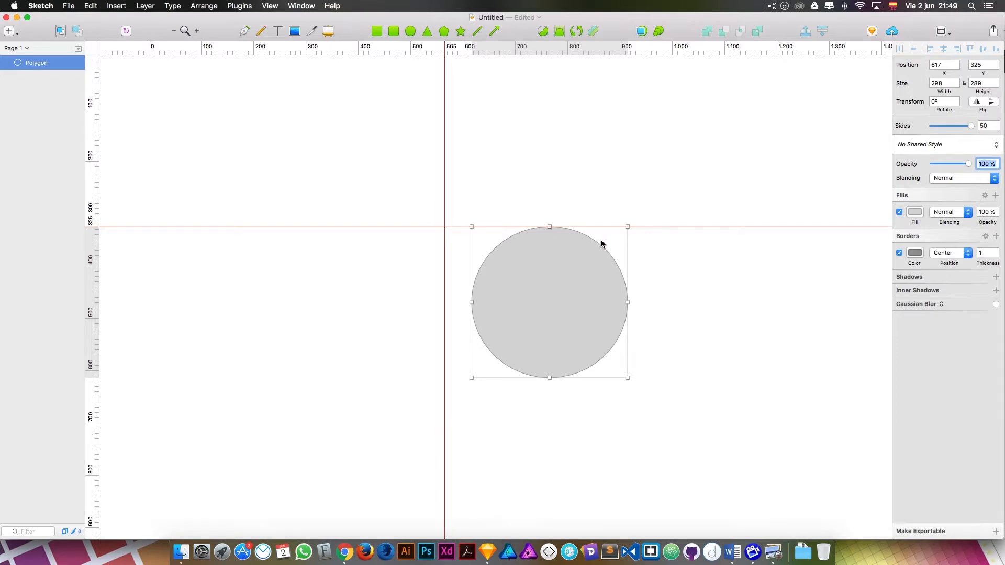
Open the polygon's points for editing to inspect its outline, leave point editing and reselect the shape
{"action": "left_click", "coordinate": [642, 248]}
{"action": "left_click", "coordinate": [612, 255]}
{"action": "double_click", "coordinate": [609, 260]}
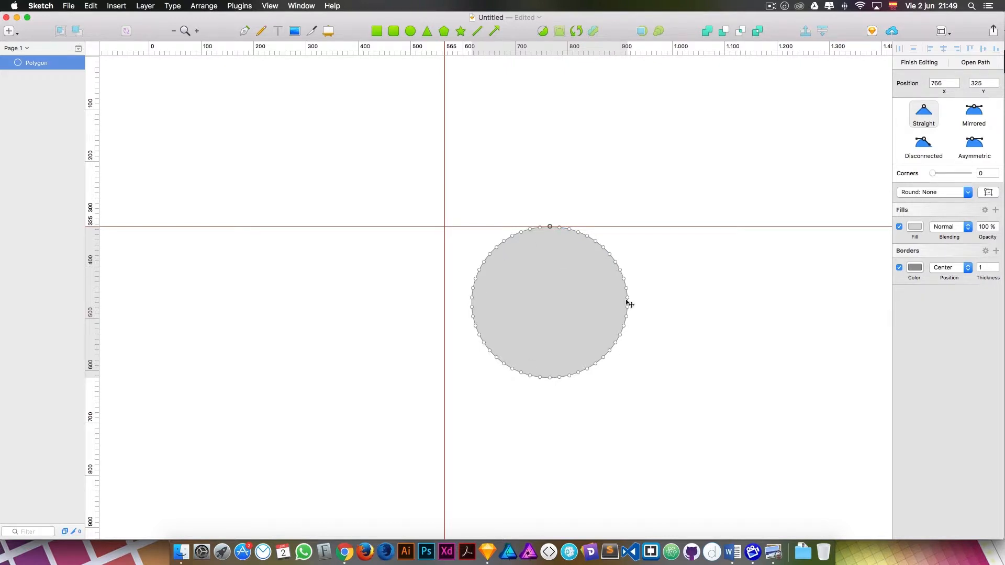
{"action": "left_click", "coordinate": [689, 265]}
{"action": "left_click", "coordinate": [610, 274]}
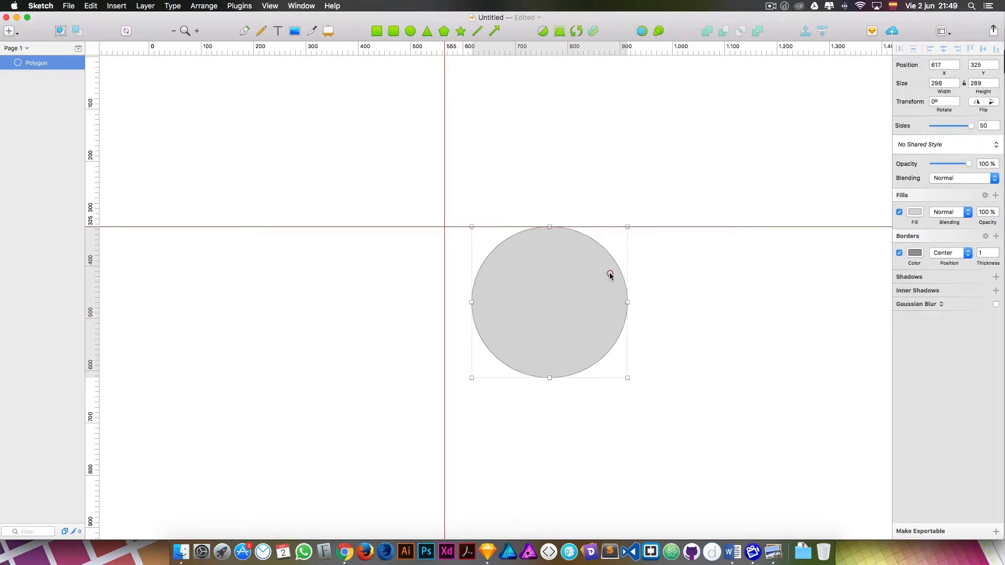
Set the polygon's sides to 8, move it to be centered on the vertical guide, and delete it
{"action": "left_click", "coordinate": [950, 125]}
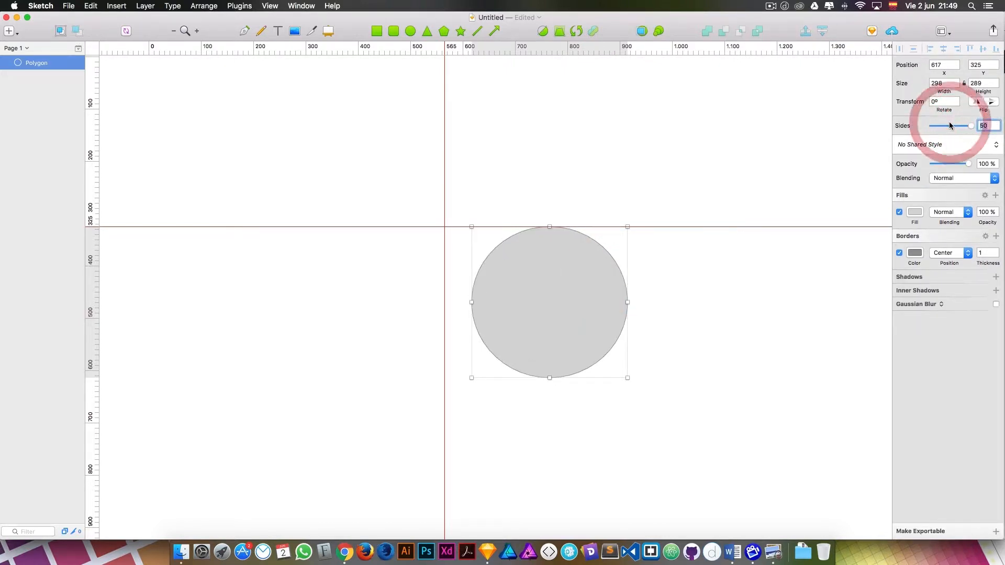
{"action": "type", "text": "8"}
{"action": "key", "text": "Tab"}
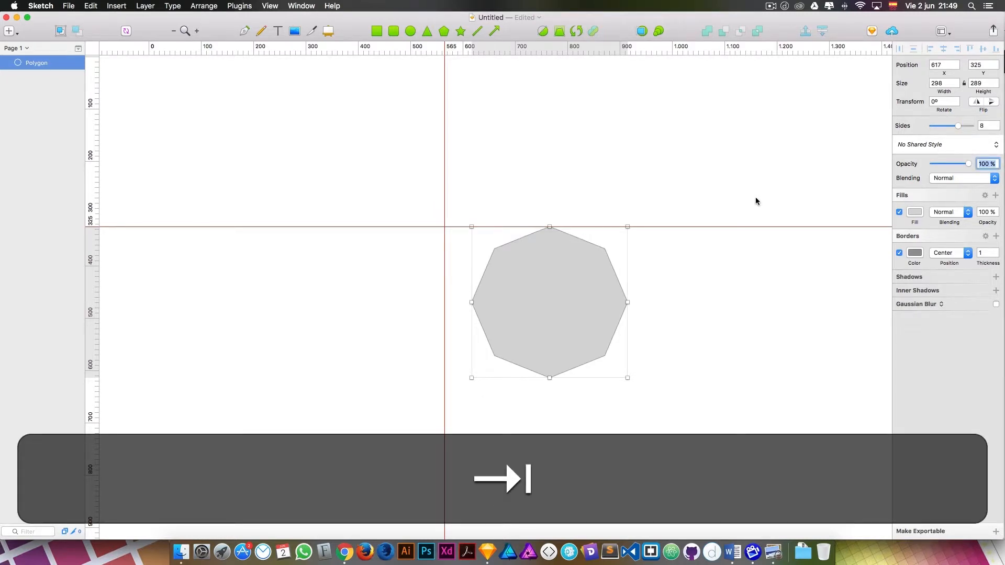
{"action": "left_click", "coordinate": [696, 291]}
{"action": "left_click_drag", "start_coordinate": [557, 308], "coordinate": [448, 244]}
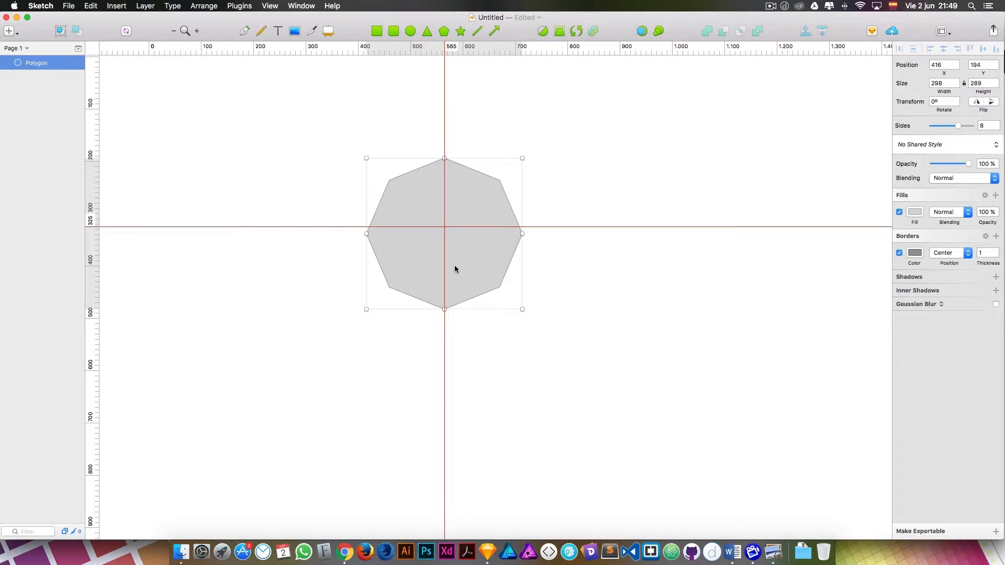
{"action": "key", "text": "BackSpace"}
{"action": "scroll", "coordinate": [456, 269], "scroll_direction": "down", "scroll_amount": 1}
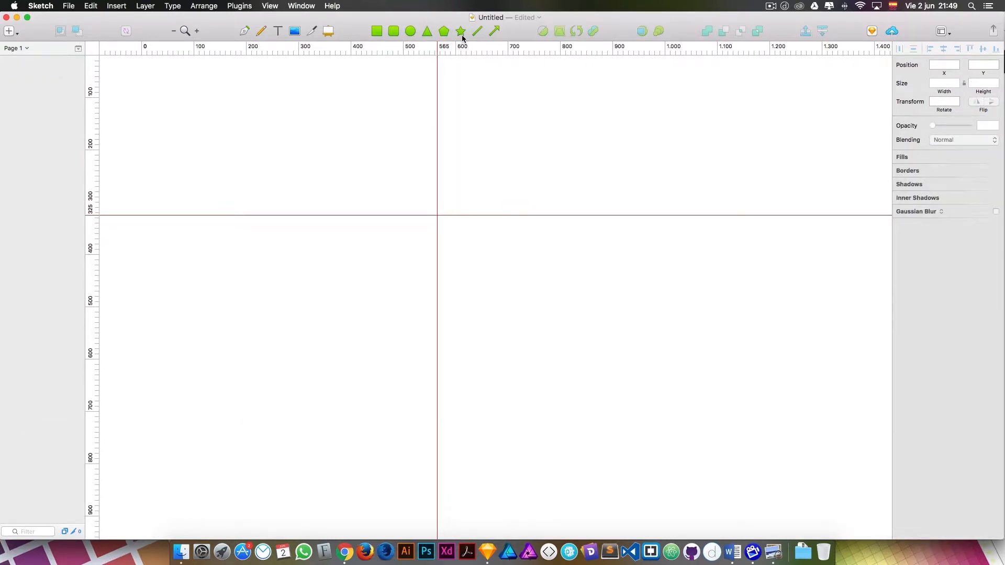
Draw a star about 413 × 377 near the guides' intersection and set its number of points to 7
{"action": "left_click", "coordinate": [461, 31]}
{"action": "left_click_drag", "start_coordinate": [426, 319], "coordinate": [644, 124]}
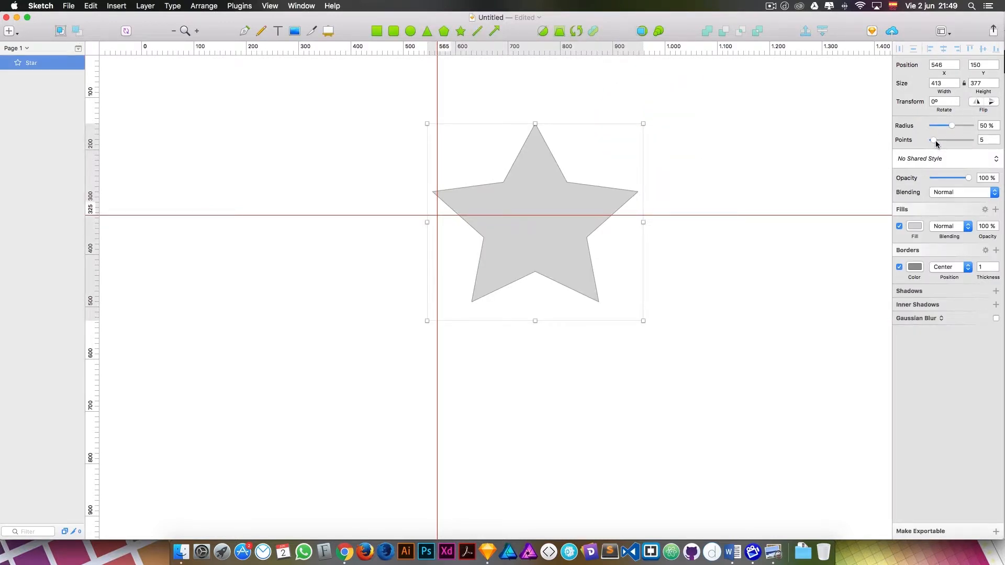
{"action": "mouse_move", "coordinate": [935, 144]}
{"action": "left_mouse_down"}
{"action": "mouse_move", "coordinate": [948, 142]}
{"action": "mouse_move", "coordinate": [936, 143]}
{"action": "left_mouse_up"}
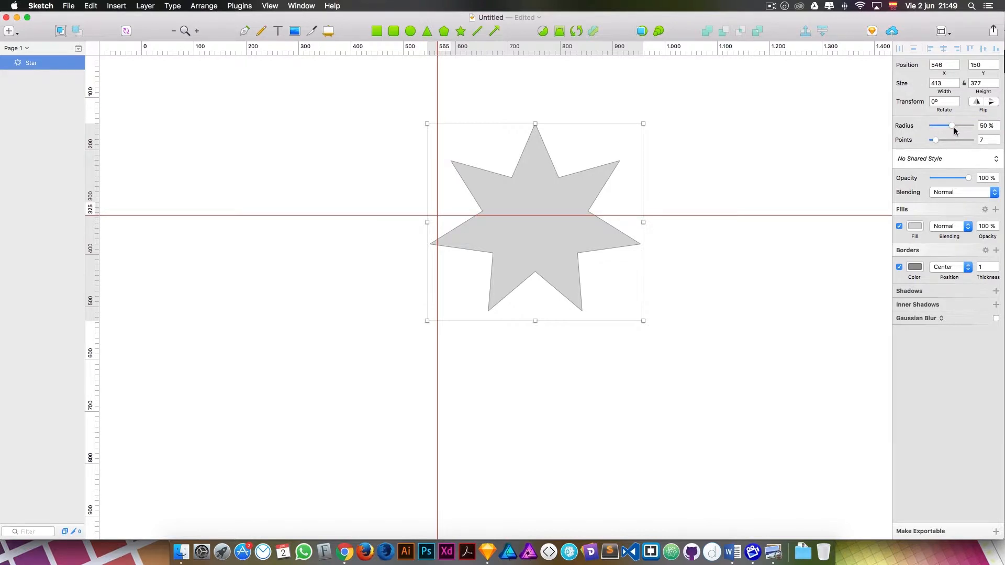
Try the star's radius at 0 % and raised towards its maximum
{"action": "left_click_drag", "start_coordinate": [954, 127], "coordinate": [933, 131]}
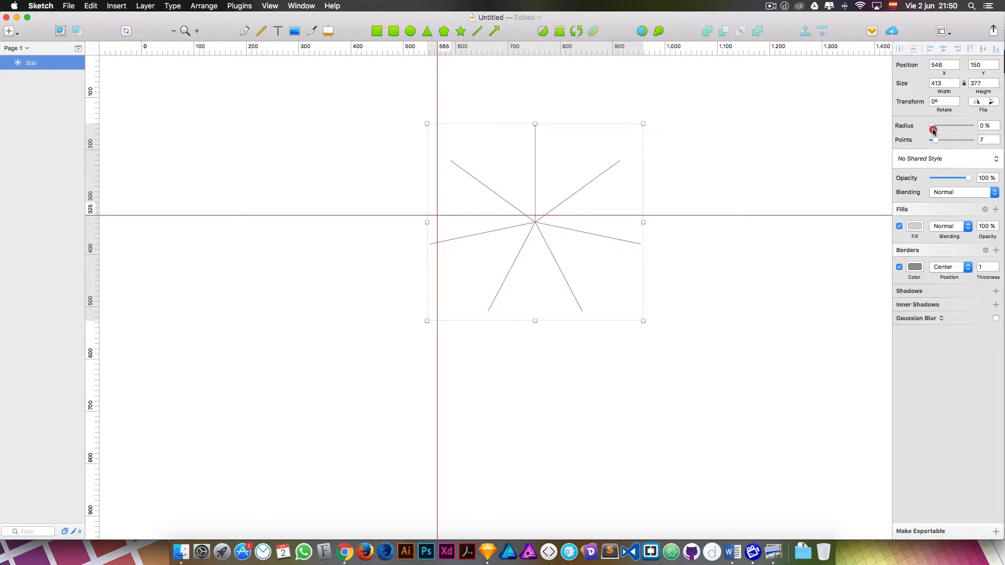
{"action": "mouse_move", "coordinate": [934, 131]}
{"action": "left_mouse_down"}
{"action": "mouse_move", "coordinate": [943, 129]}
{"action": "mouse_move", "coordinate": [927, 130]}
{"action": "left_mouse_up"}
{"action": "left_click_drag", "start_coordinate": [927, 131], "coordinate": [975, 127]}
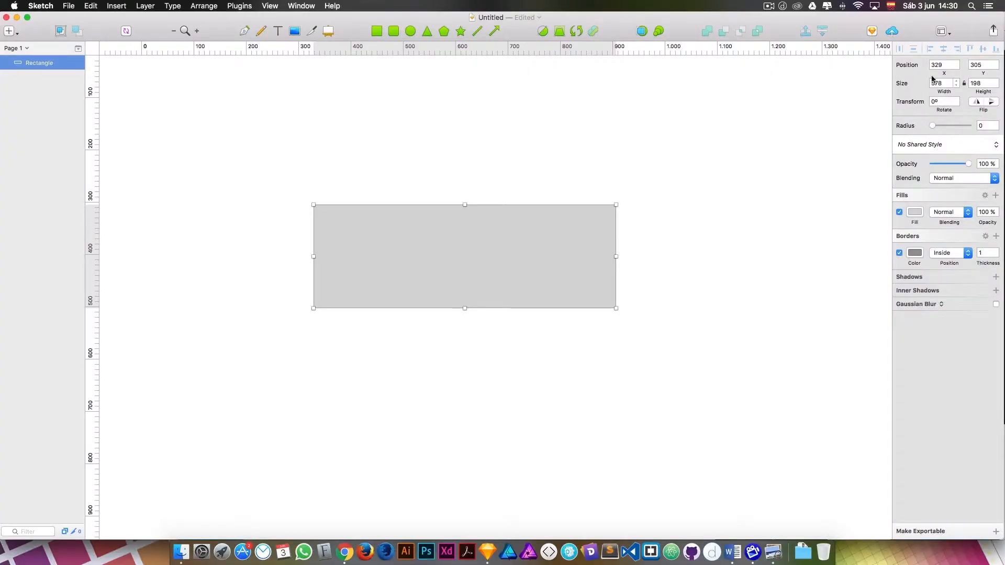
Set the rectangle's X position to 500
{"action": "left_click", "coordinate": [927, 63]}
{"action": "type", "text": "500"}
{"action": "key", "text": "Tab"}
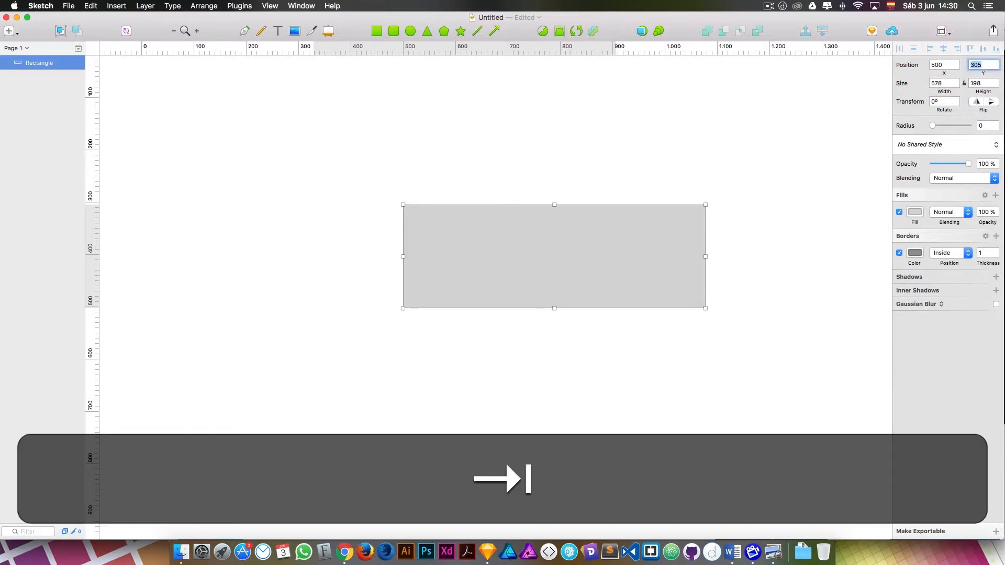
Set the rectangle's width to 100
{"action": "left_click", "coordinate": [942, 82]}
{"action": "left_click", "coordinate": [930, 84]}
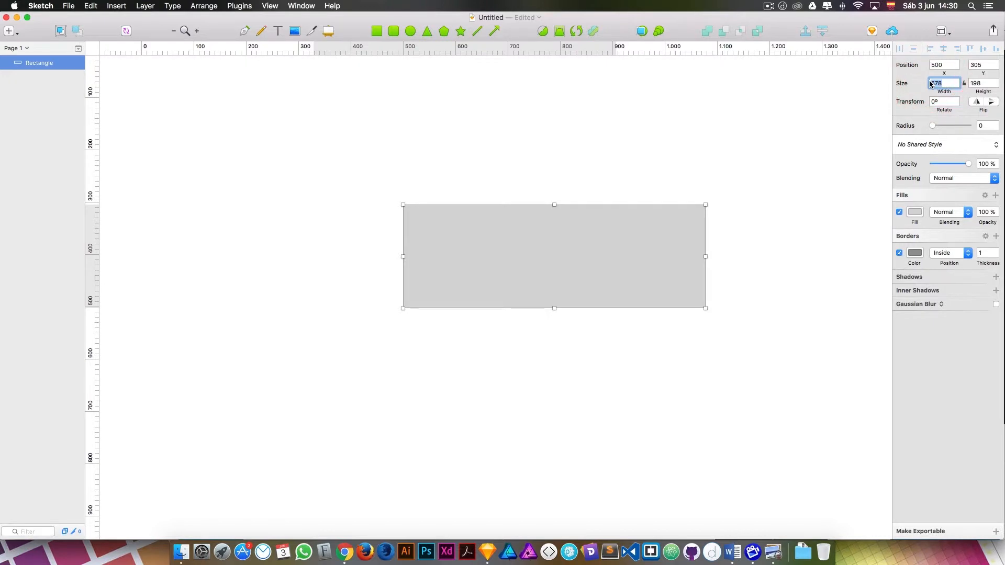
{"action": "type", "text": "100"}
{"action": "key", "text": "Return"}
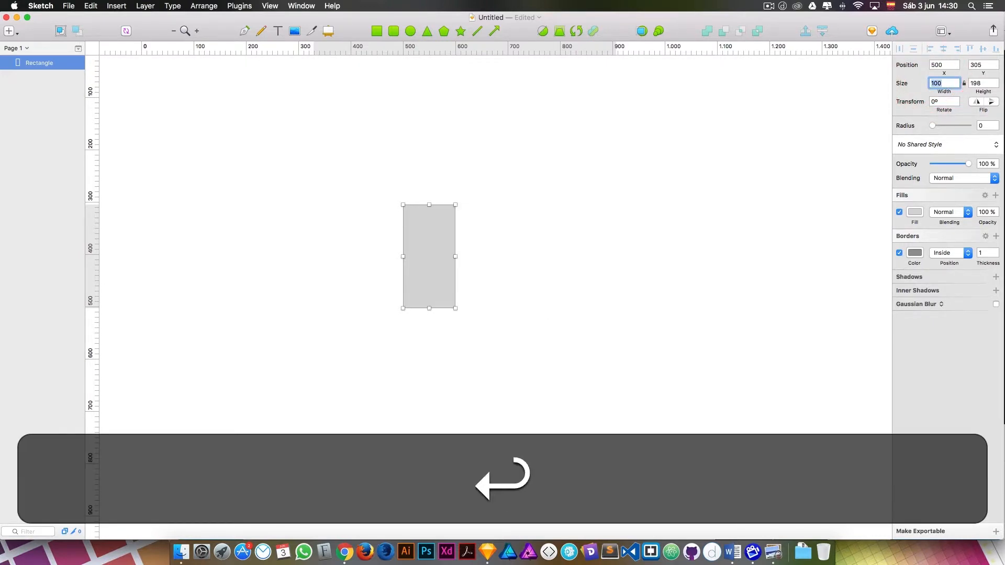
Set the rectangle's width to 1000 and move it back into view at about X 109, Y 291
{"action": "type", "text": "1000"}
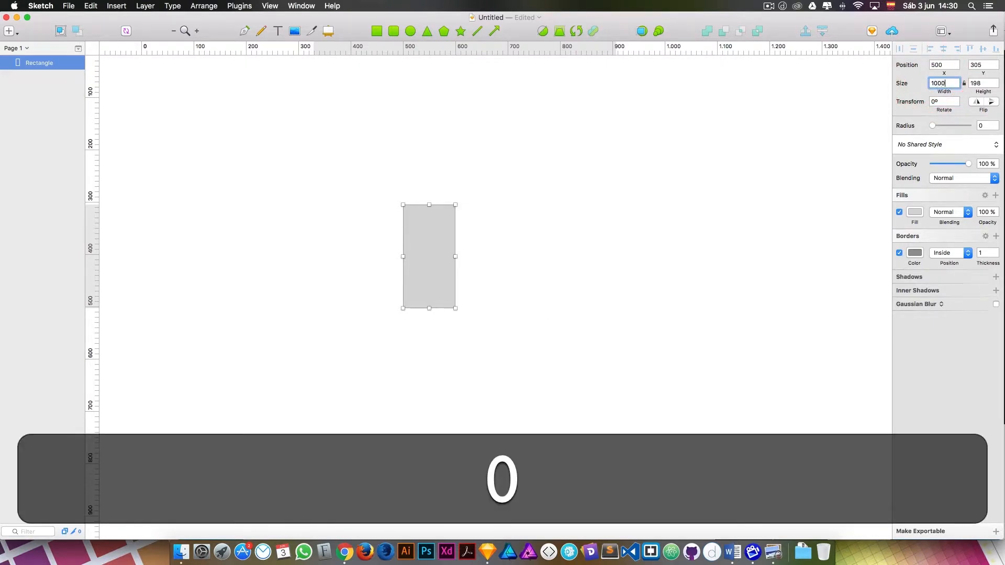
{"action": "key", "text": "Return"}
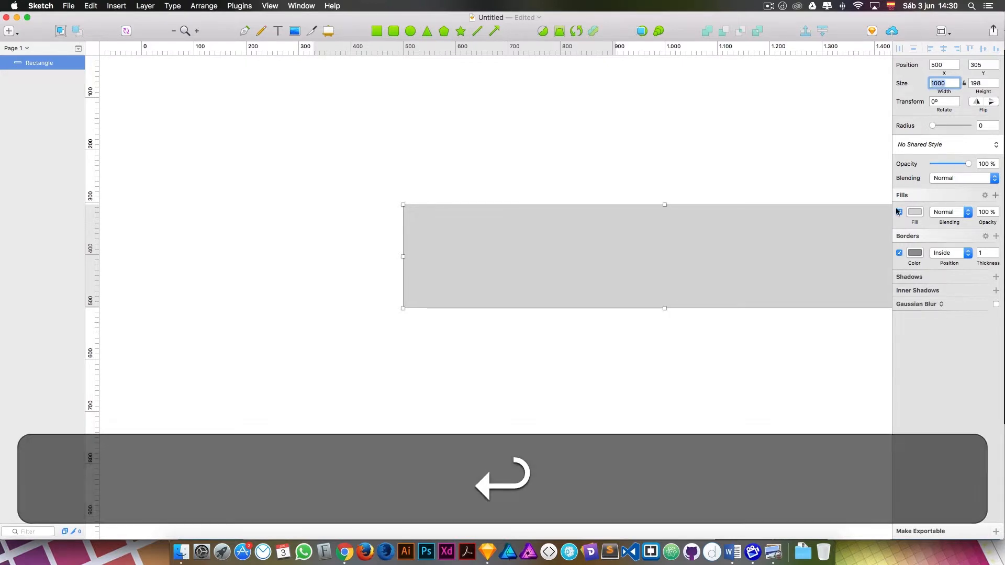
{"action": "left_click_drag", "start_coordinate": [797, 228], "coordinate": [593, 220]}
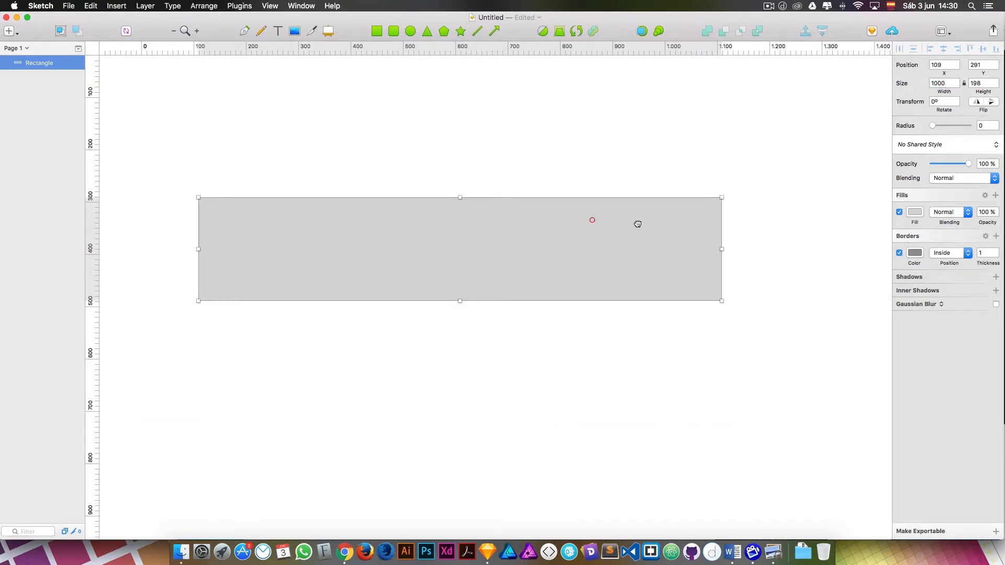
Set the rectangle's rotation to 45°
{"action": "left_click", "coordinate": [943, 101]}
{"action": "type", "text": "45"}
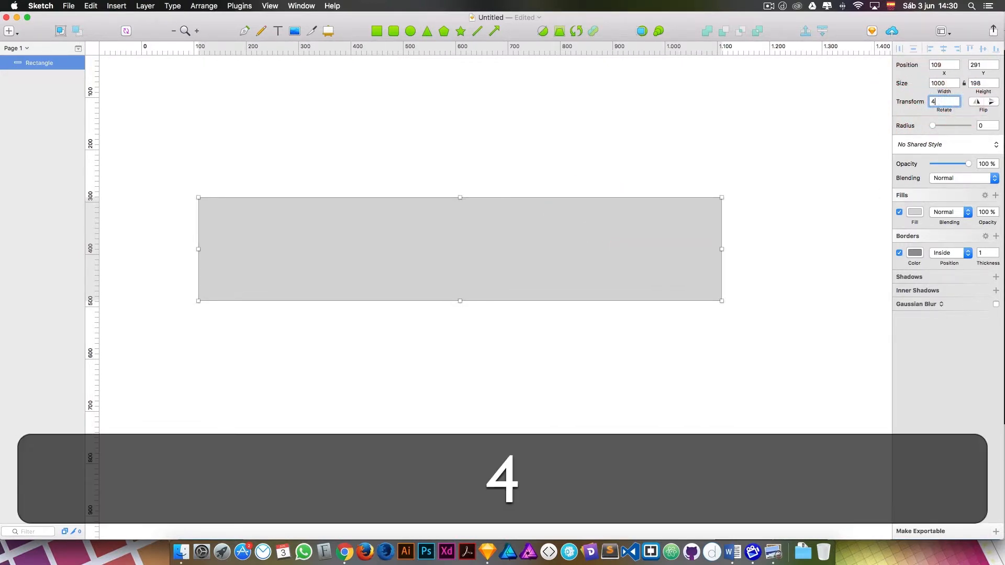
{"action": "key", "text": "Return"}
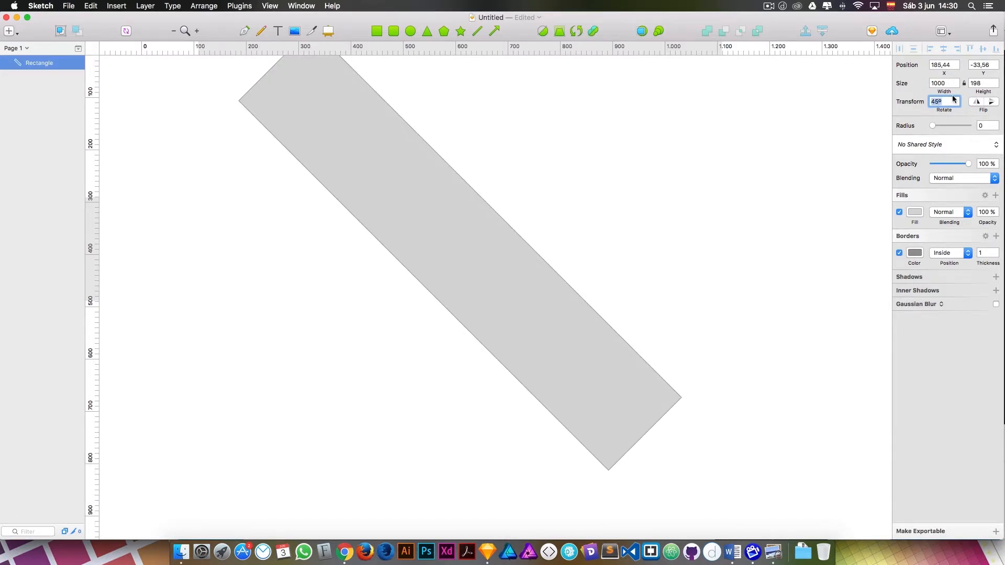
Try flipping the rotated rectangle horizontally and vertically, reverting each flip
{"action": "left_click", "coordinate": [978, 103]}
{"action": "left_click", "coordinate": [979, 103]}
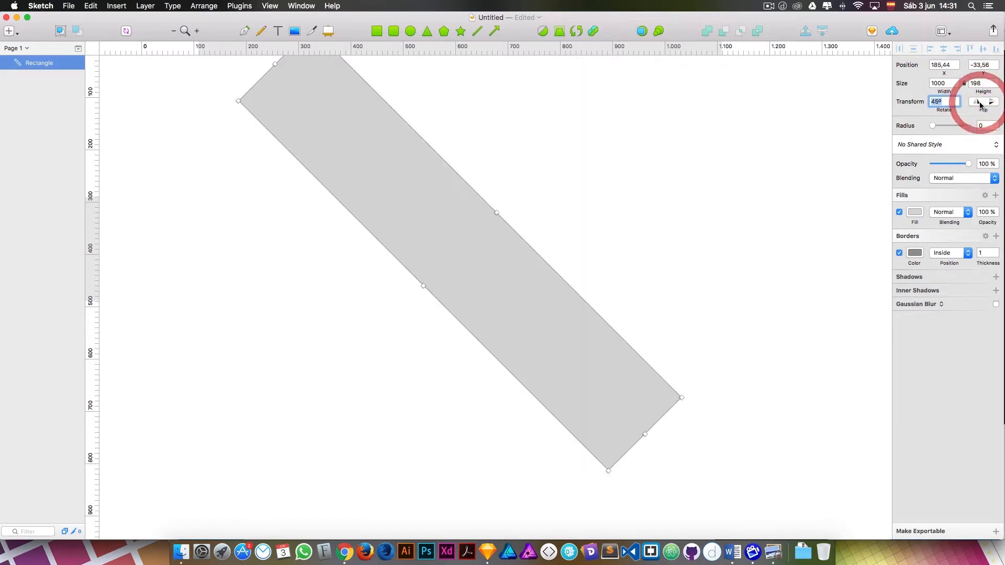
{"action": "left_click", "coordinate": [978, 102]}
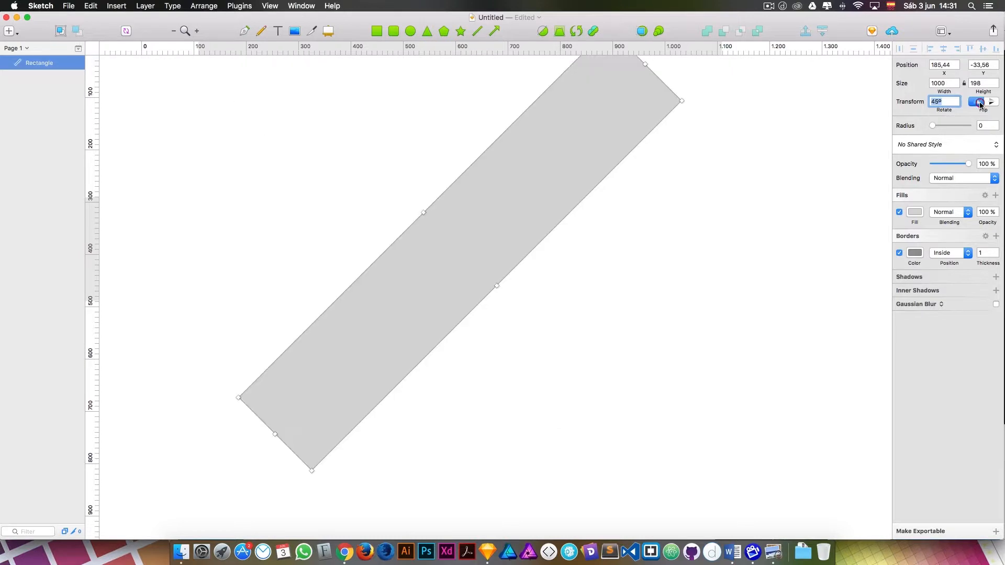
{"action": "left_click", "coordinate": [978, 102]}
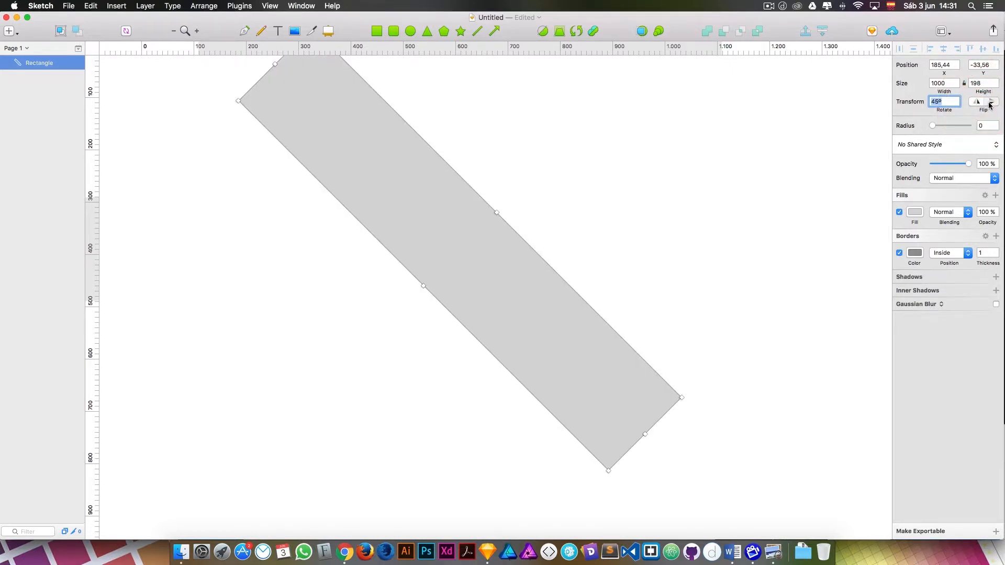
{"action": "left_click", "coordinate": [991, 102]}
{"action": "left_click", "coordinate": [993, 103]}
Reset the rectangle's rotation to 0° and move it to about X 88, Y 335
{"action": "type", "text": "0"}
{"action": "key", "text": "Return"}
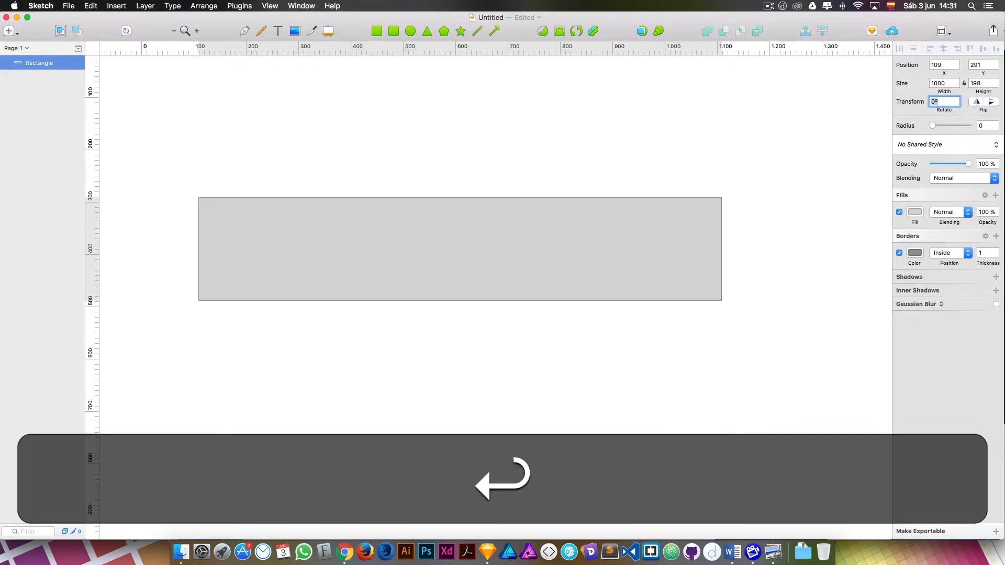
{"action": "left_click", "coordinate": [470, 157]}
{"action": "left_click", "coordinate": [450, 212]}
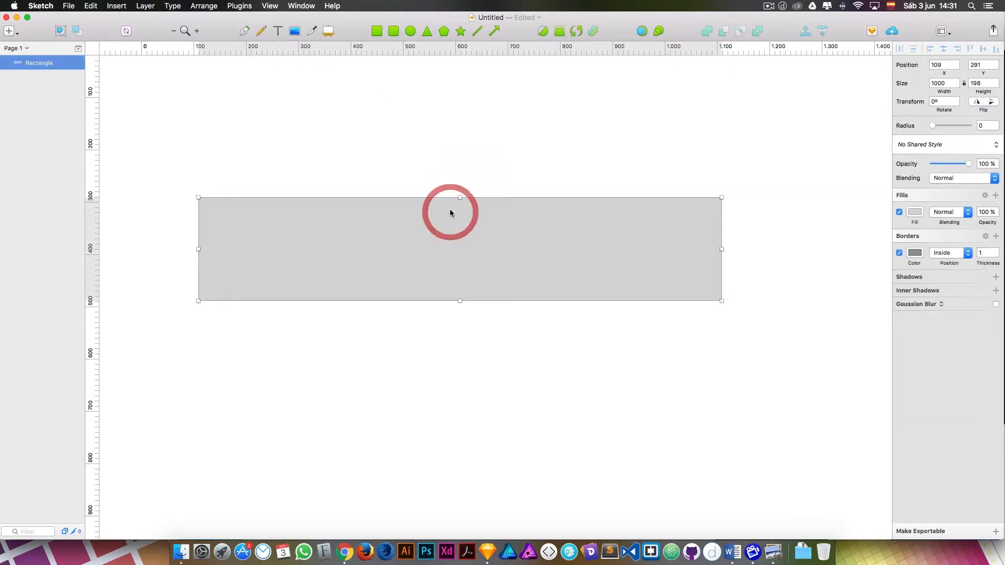
{"action": "mouse_move", "coordinate": [437, 249]}
{"action": "left_mouse_down"}
{"action": "mouse_move", "coordinate": [445, 233]}
{"action": "mouse_move", "coordinate": [460, 263]}
{"action": "mouse_move", "coordinate": [454, 275]}
{"action": "mouse_move", "coordinate": [417, 249]}
{"action": "mouse_move", "coordinate": [447, 261]}
{"action": "mouse_move", "coordinate": [439, 222]}
{"action": "mouse_move", "coordinate": [429, 281]}
{"action": "mouse_move", "coordinate": [419, 249]}
{"action": "left_mouse_up"}
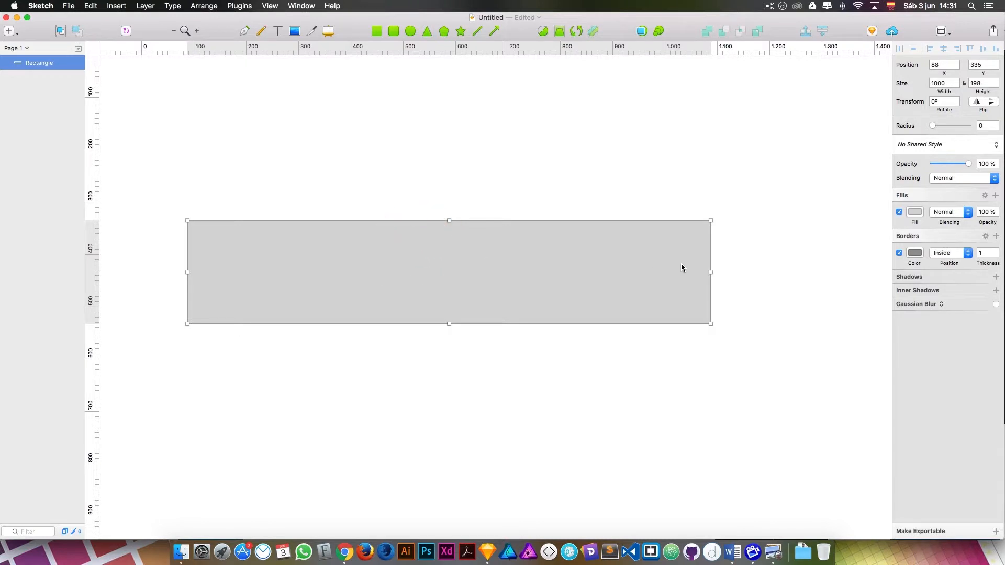
Resize the rectangle to about 779 wide by 280 high and move it to about X 257, Y 284
{"action": "left_click_drag", "start_coordinate": [710, 272], "coordinate": [570, 266]}
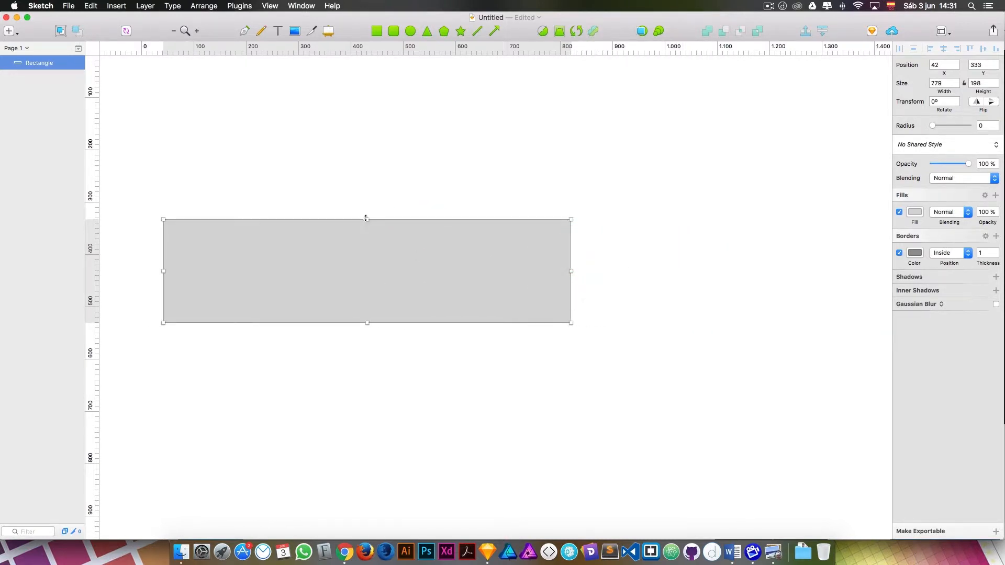
{"action": "left_click_drag", "start_coordinate": [367, 218], "coordinate": [370, 175]}
{"action": "left_click_drag", "start_coordinate": [425, 256], "coordinate": [536, 272]}
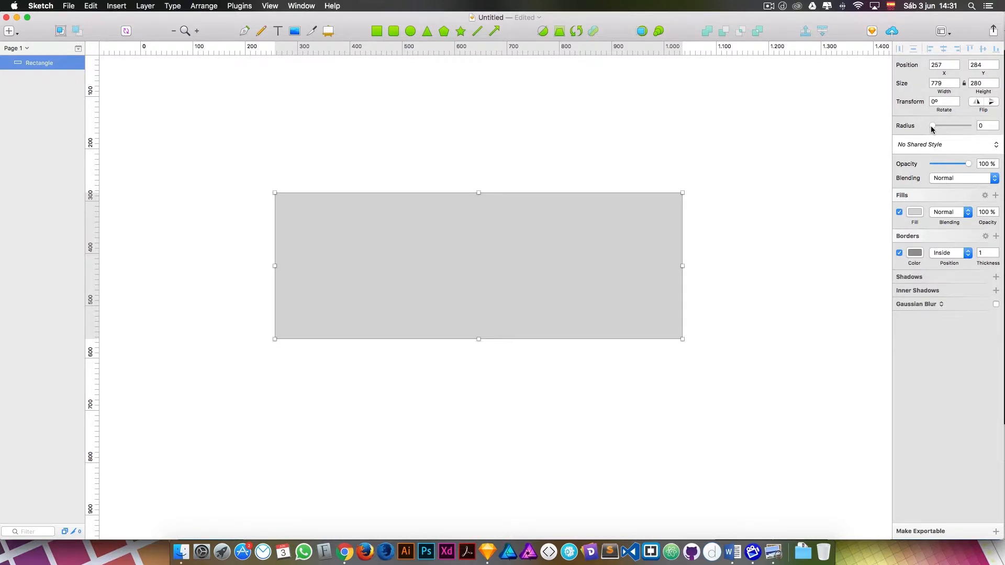
Round the rectangle's corners with a radius of 36
{"action": "left_click_drag", "start_coordinate": [933, 127], "coordinate": [953, 127]}
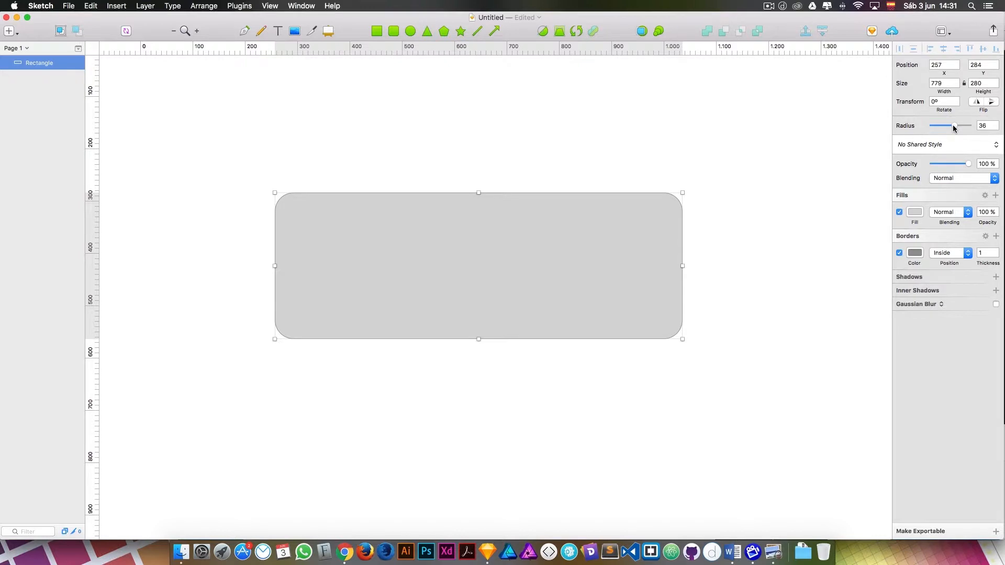
{"action": "left_click", "coordinate": [606, 170]}
{"action": "left_click", "coordinate": [593, 209]}
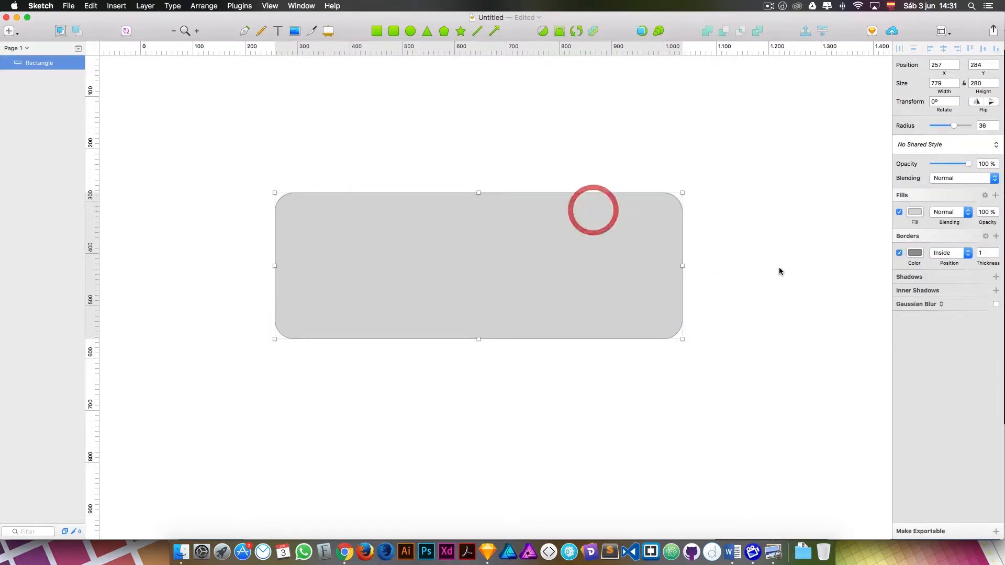
Examine the rectangle's opacity control and its list of blending modes, keeping 100% and Normal
{"action": "mouse_move", "coordinate": [967, 166]}
{"action": "left_mouse_down"}
{"action": "mouse_move", "coordinate": [949, 164]}
{"action": "mouse_move", "coordinate": [976, 165]}
{"action": "left_mouse_up"}
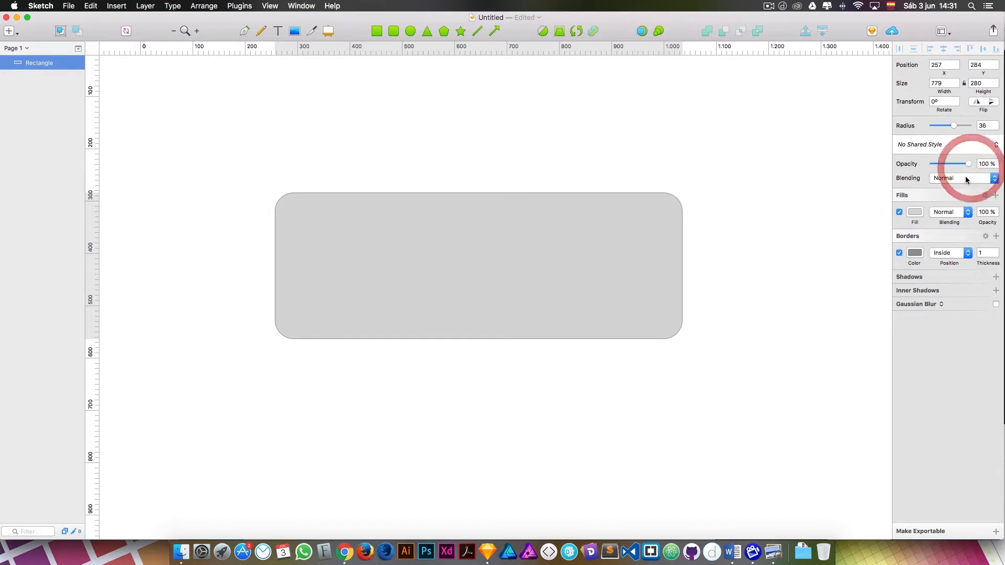
{"action": "left_click", "coordinate": [965, 178]}
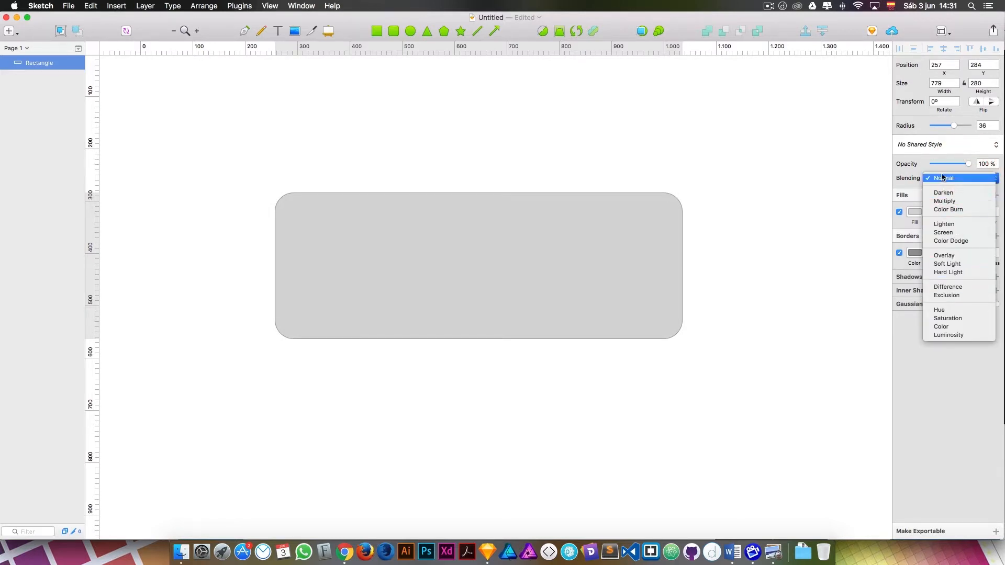
{"action": "left_click", "coordinate": [924, 165]}
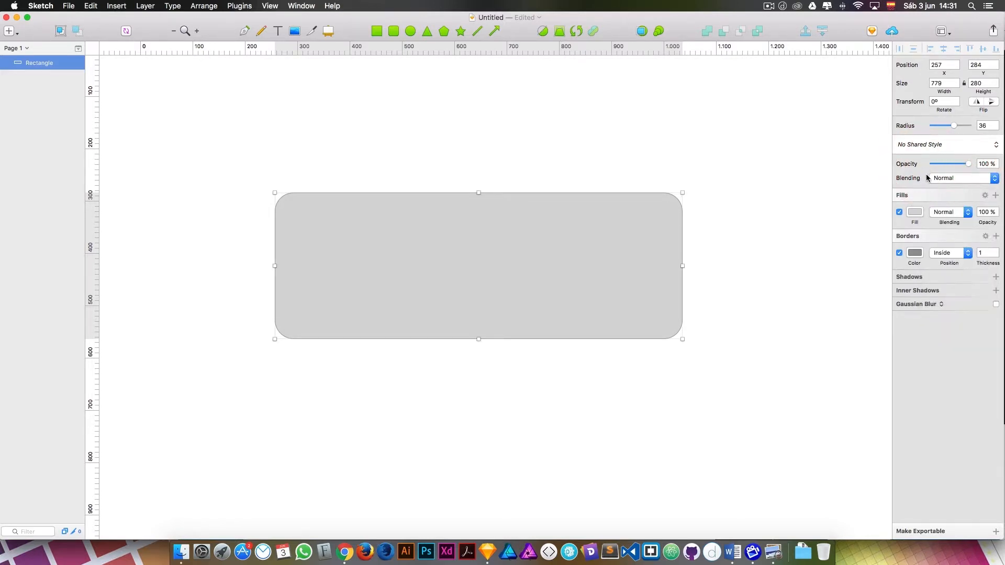
{"action": "left_click", "coordinate": [954, 180]}
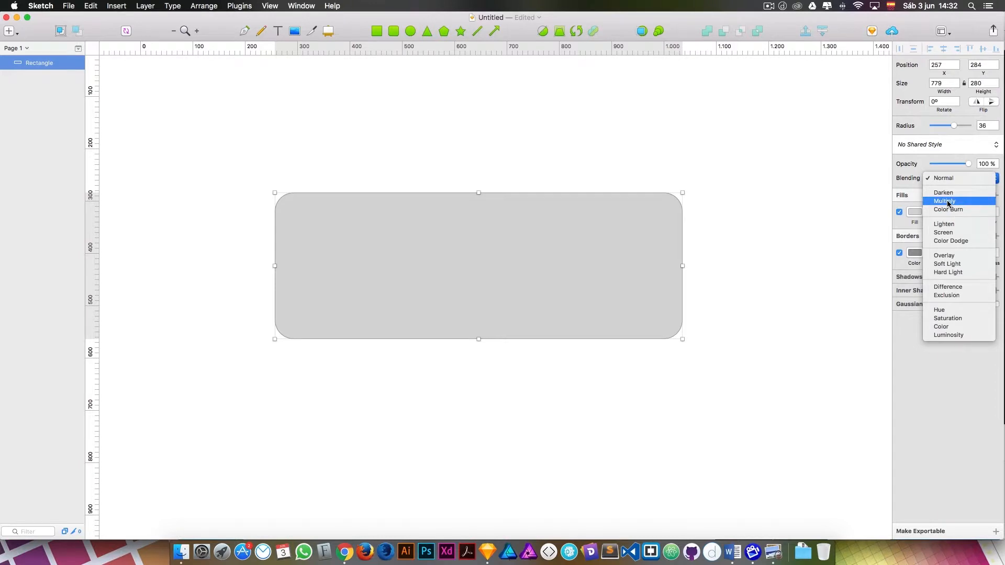
{"action": "left_click", "coordinate": [911, 346]}
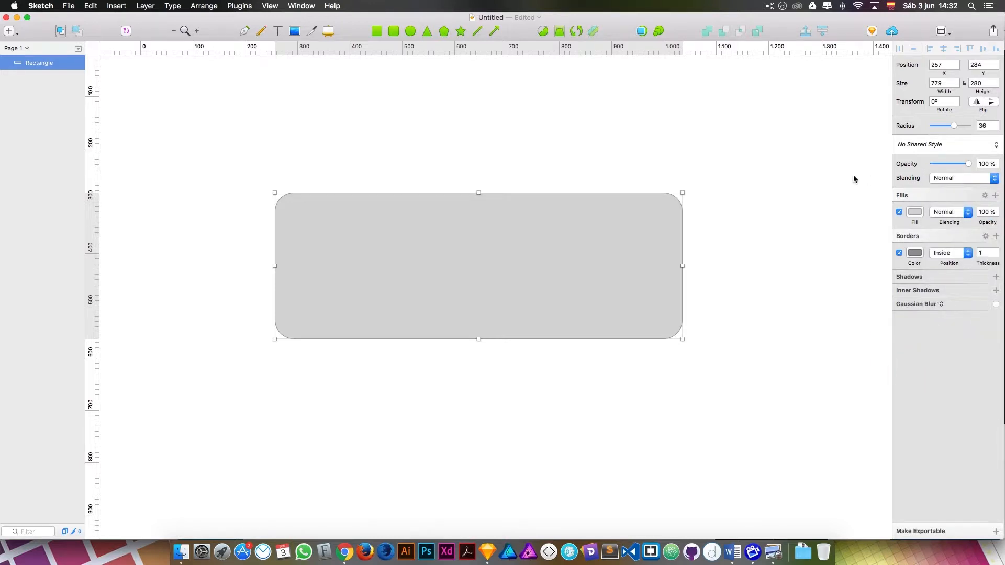
Fill the rectangle with the solid dark red B42424
{"action": "left_click", "coordinate": [915, 213]}
{"action": "left_click", "coordinate": [979, 268]}
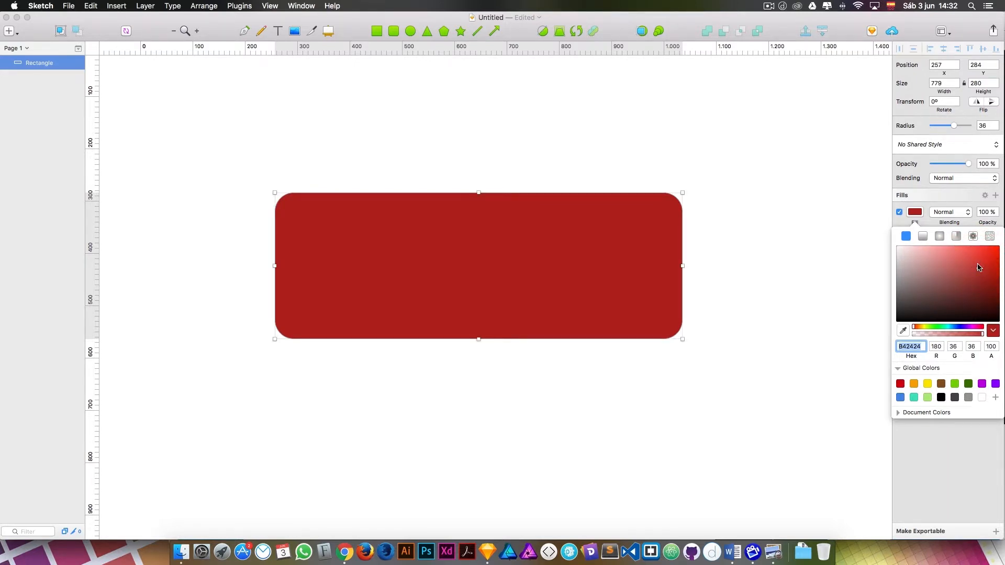
{"action": "left_click", "coordinate": [916, 214]}
Change the rectangle's fill to a linear gradient running from green 16A20E to red D20808
{"action": "left_click", "coordinate": [916, 215]}
{"action": "left_click", "coordinate": [923, 237]}
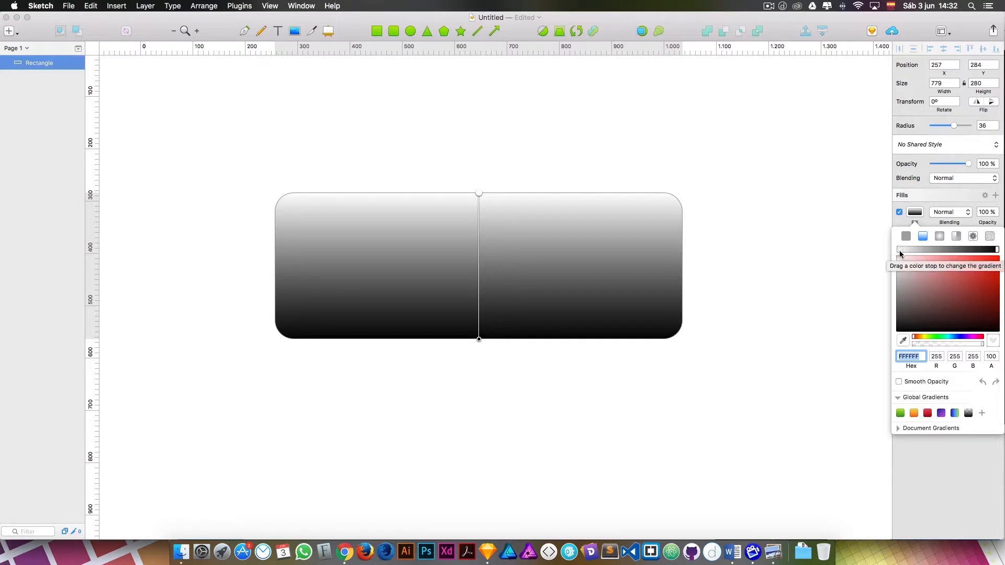
{"action": "left_click", "coordinate": [998, 252]}
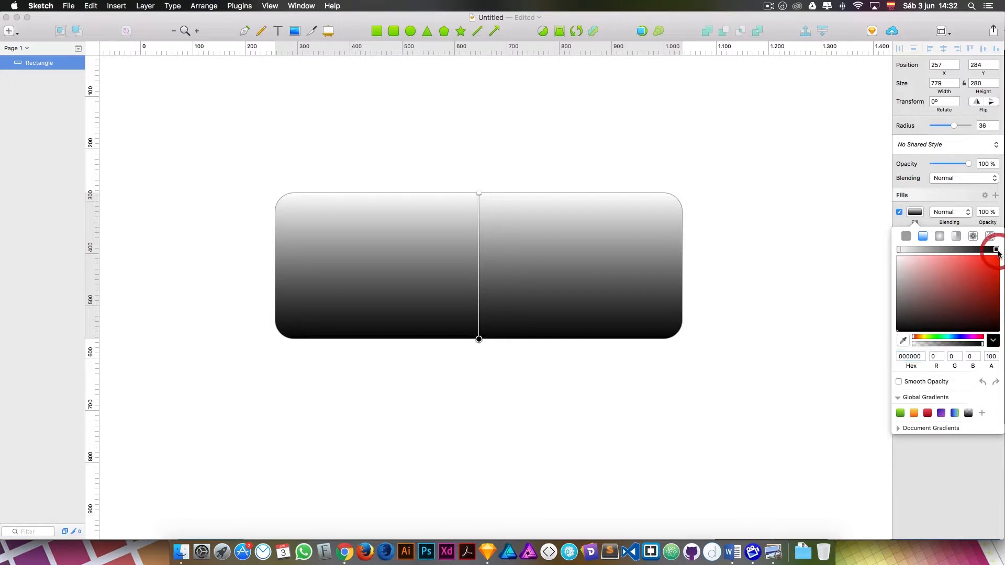
{"action": "left_click", "coordinate": [996, 270]}
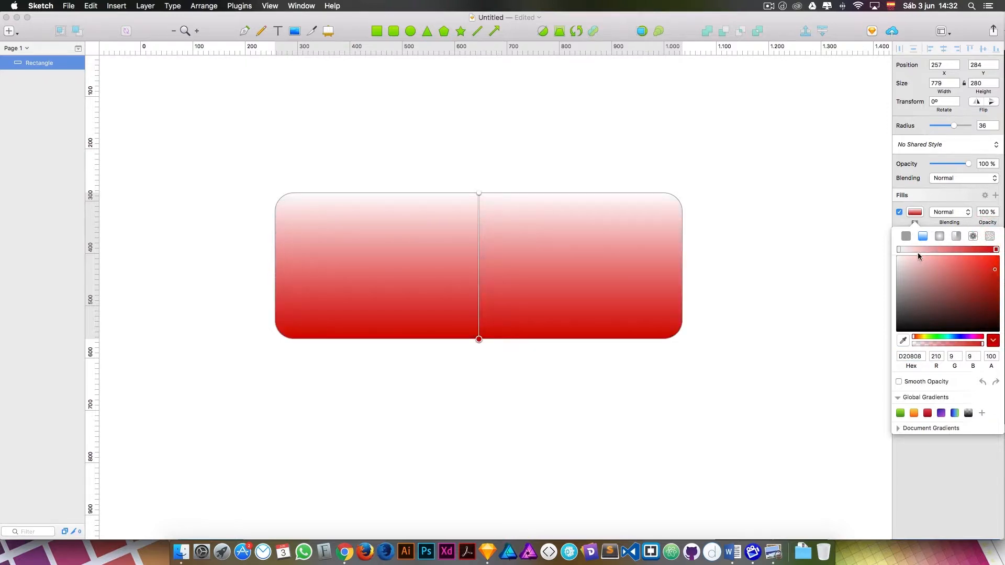
{"action": "left_click", "coordinate": [897, 249]}
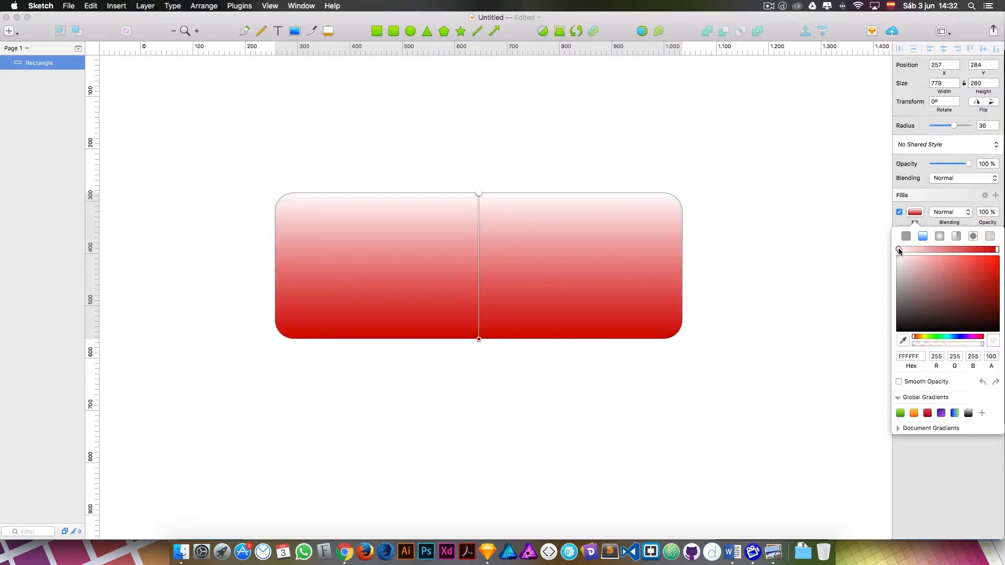
{"action": "left_click", "coordinate": [936, 336]}
{"action": "left_click", "coordinate": [990, 283]}
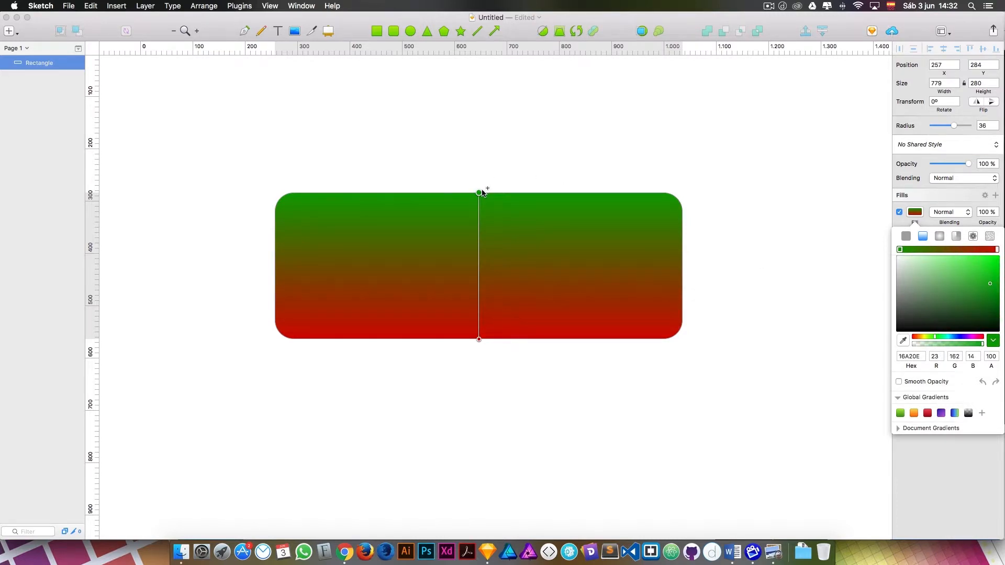
Run the linear gradient diagonally from the rectangle's upper-right corner to its lower-left corner and add four intermediate color stops
{"action": "left_click_drag", "start_coordinate": [480, 192], "coordinate": [675, 199]}
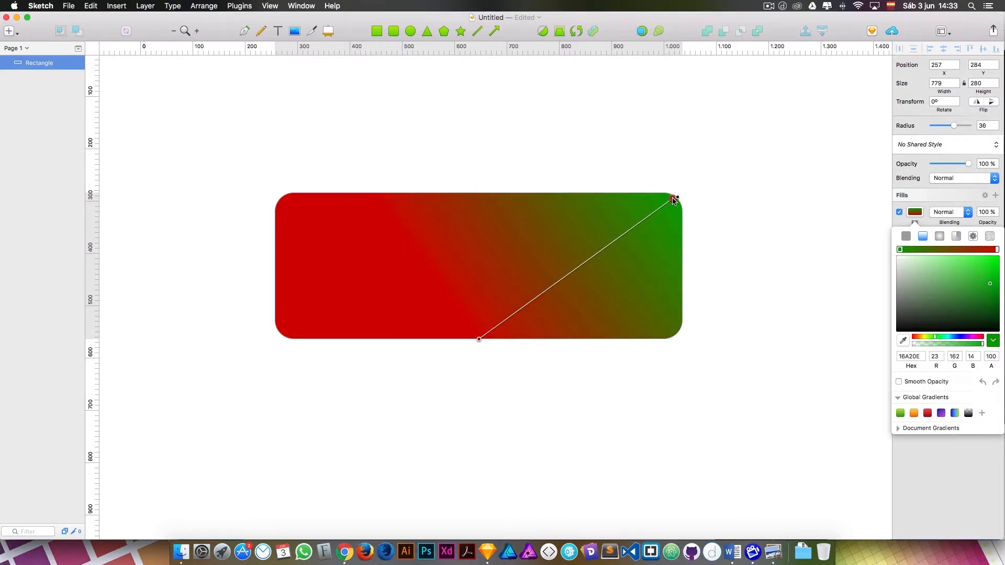
{"action": "left_click_drag", "start_coordinate": [479, 339], "coordinate": [277, 335]}
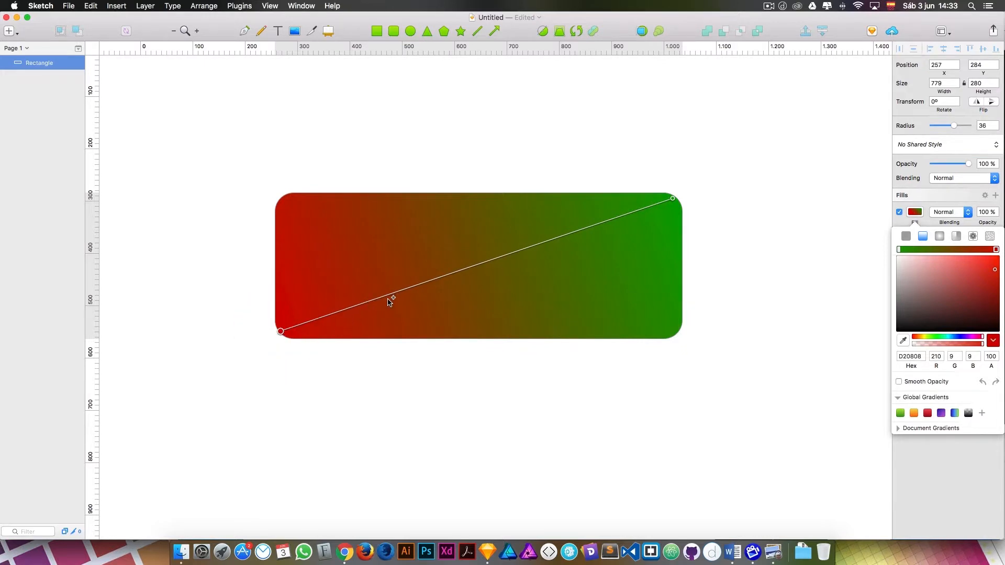
{"action": "left_click", "coordinate": [472, 270]}
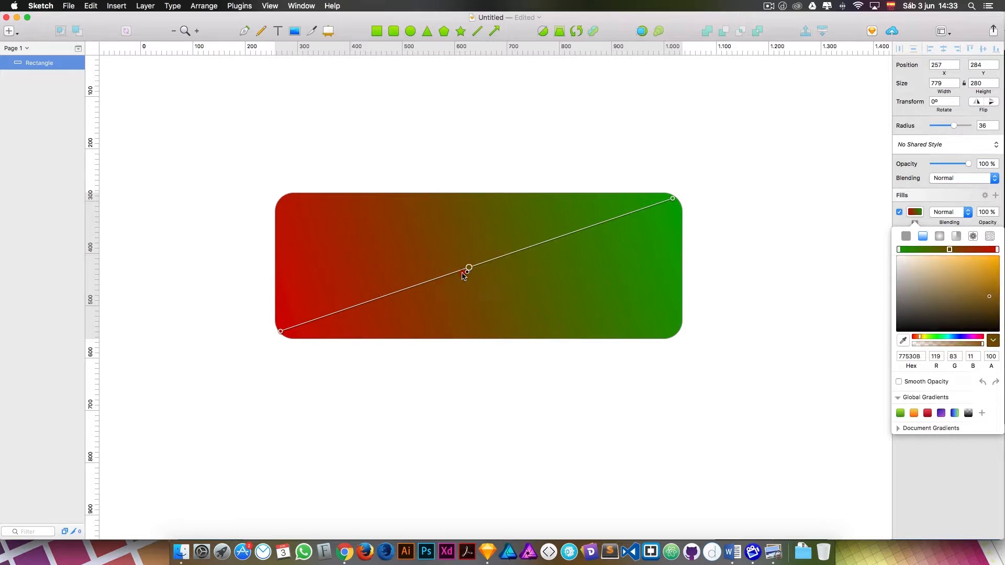
{"action": "left_click_drag", "start_coordinate": [467, 271], "coordinate": [377, 297]}
{"action": "left_click", "coordinate": [537, 245]}
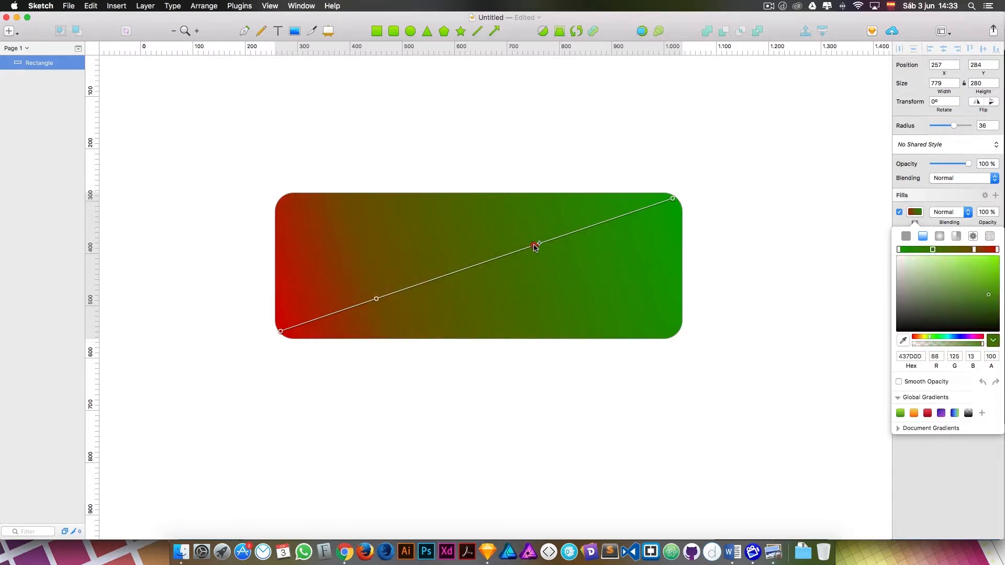
{"action": "left_click", "coordinate": [621, 216]}
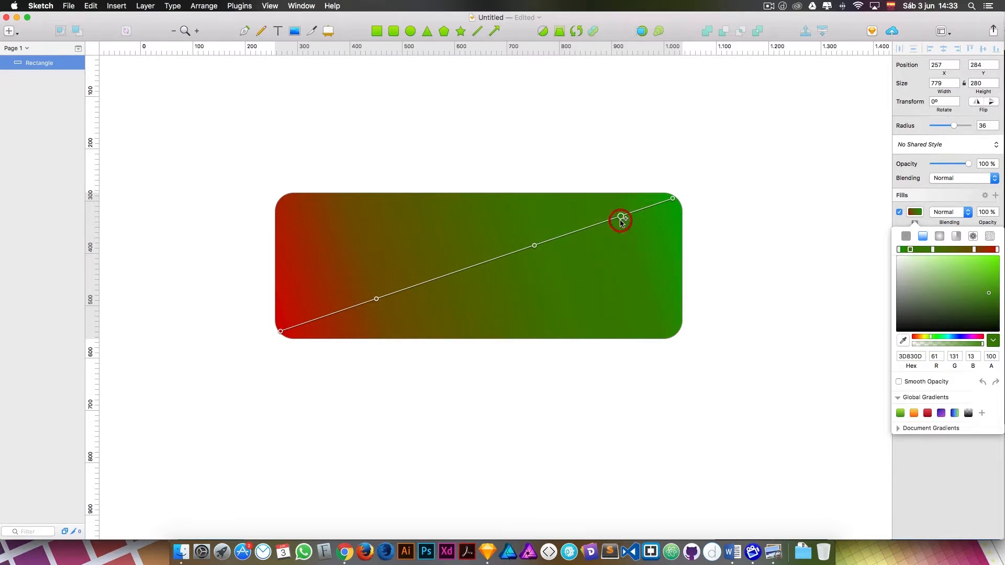
{"action": "left_click", "coordinate": [587, 228]}
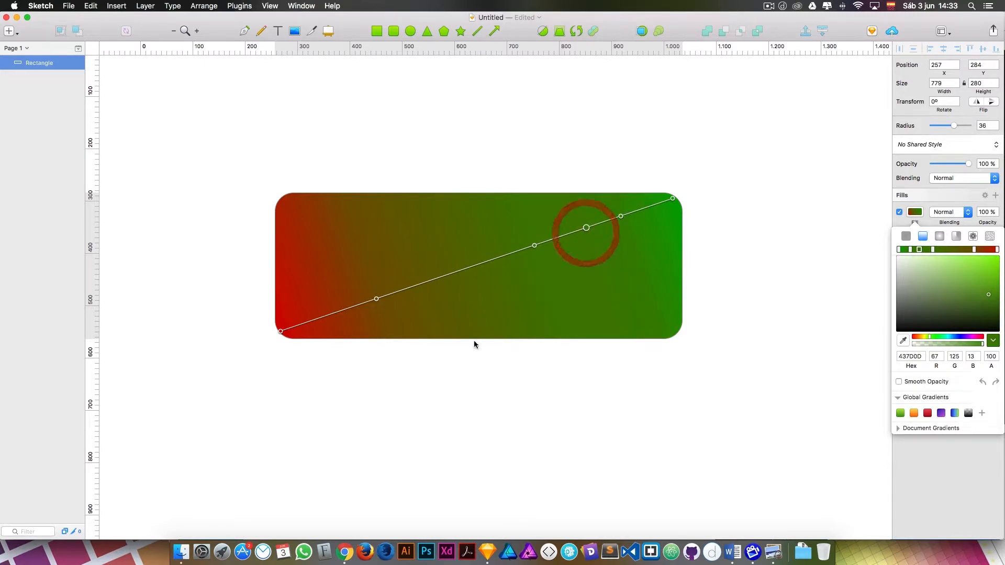
Switch the fill to a radial gradient centred in the rectangle's upper-right area, with its outer end beyond the lower-left corner
{"action": "left_click", "coordinate": [940, 236]}
{"action": "left_click_drag", "start_coordinate": [672, 204], "coordinate": [616, 227]}
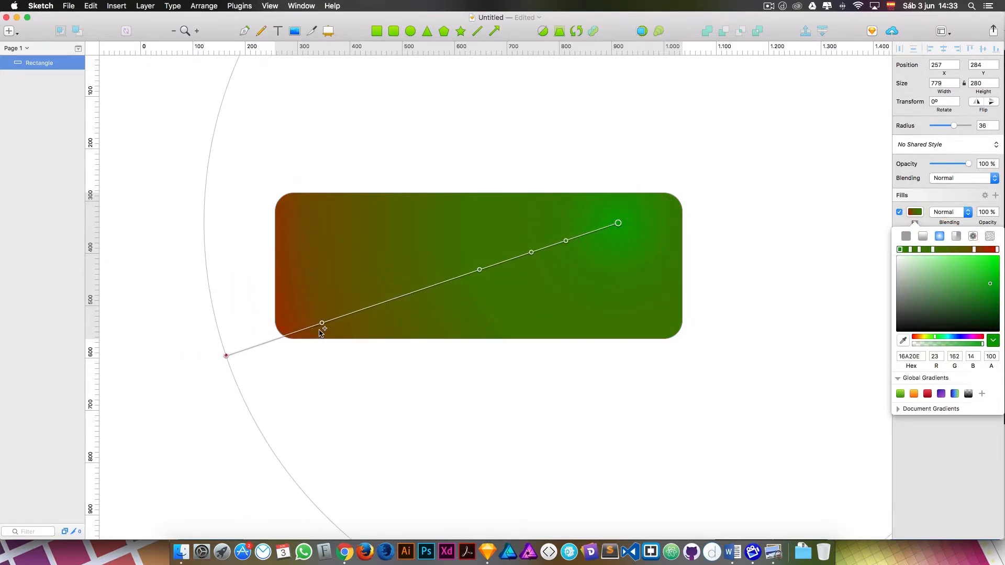
{"action": "left_click", "coordinate": [226, 356]}
{"action": "mouse_move", "coordinate": [227, 356]}
{"action": "left_mouse_down"}
{"action": "mouse_move", "coordinate": [461, 281]}
{"action": "mouse_move", "coordinate": [228, 347]}
{"action": "left_mouse_up"}
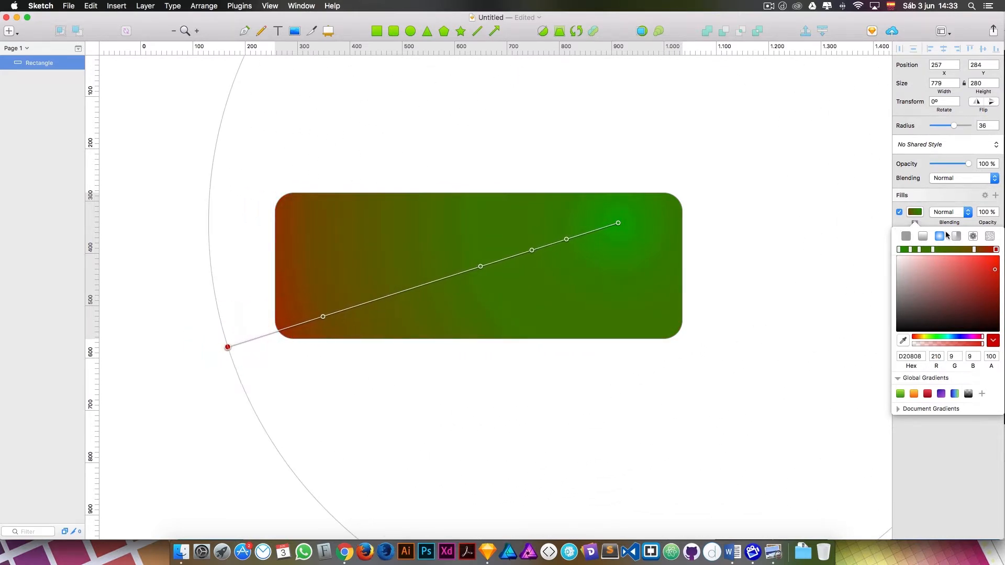
Move the three intermediate color stops nearest the radial gradient's centre onto that centre
{"action": "left_click", "coordinate": [482, 267]}
{"action": "left_click_drag", "start_coordinate": [543, 248], "coordinate": [640, 224]}
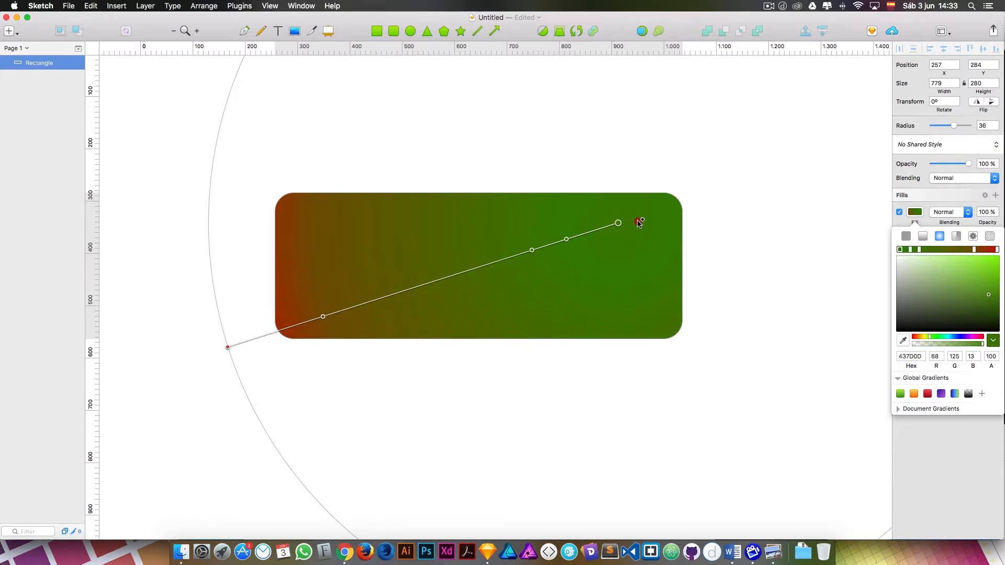
{"action": "left_click_drag", "start_coordinate": [567, 239], "coordinate": [626, 222]}
{"action": "left_click_drag", "start_coordinate": [533, 250], "coordinate": [619, 229]}
Switch the fill to an angular gradient and move its red stop to the rectangle's left side
{"action": "left_click", "coordinate": [957, 236]}
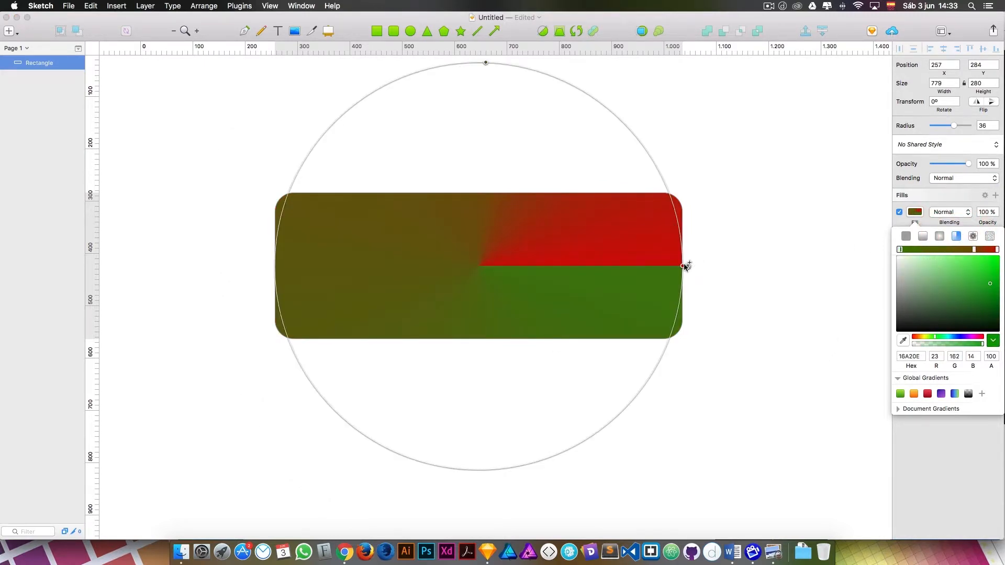
{"action": "mouse_move", "coordinate": [684, 267]}
{"action": "left_mouse_down"}
{"action": "mouse_move", "coordinate": [667, 199]}
{"action": "mouse_move", "coordinate": [451, 146]}
{"action": "mouse_move", "coordinate": [372, 189]}
{"action": "mouse_move", "coordinate": [373, 179]}
{"action": "mouse_move", "coordinate": [355, 267]}
{"action": "left_mouse_up"}
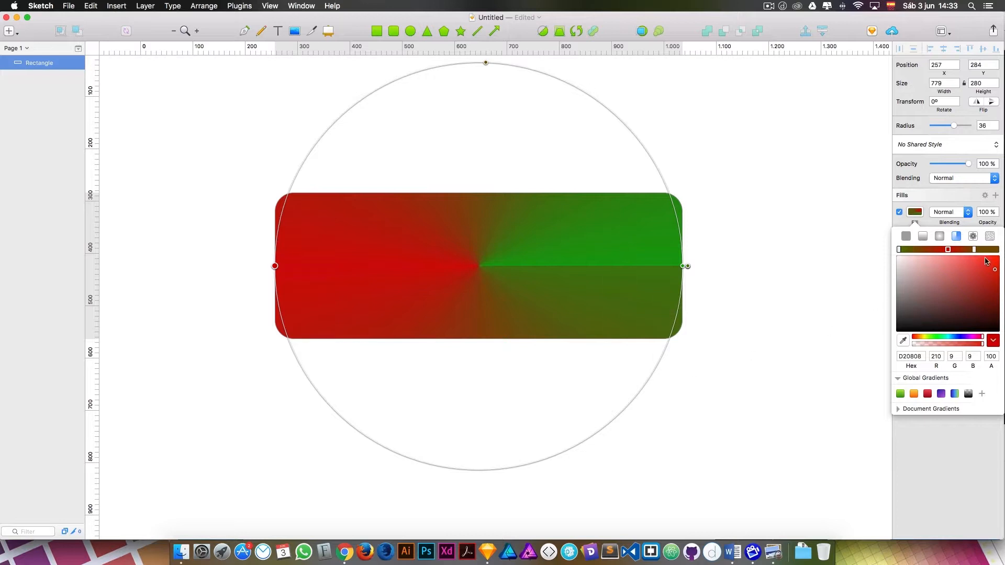
Fill the rectangle with the diagonal-line pattern, set to Tile at 67% scale
{"action": "left_click", "coordinate": [973, 237]}
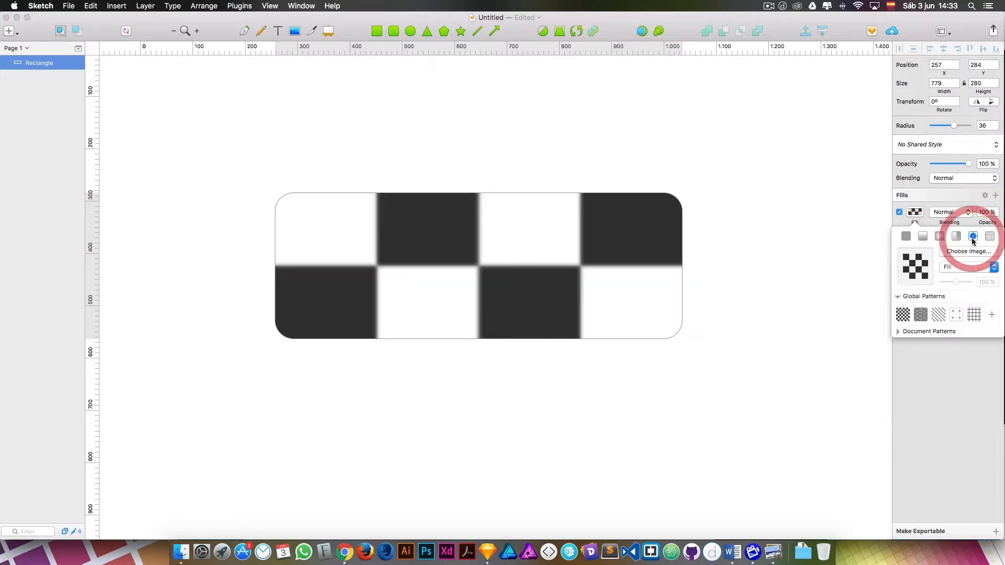
{"action": "left_click", "coordinate": [938, 316]}
{"action": "left_click", "coordinate": [968, 267]}
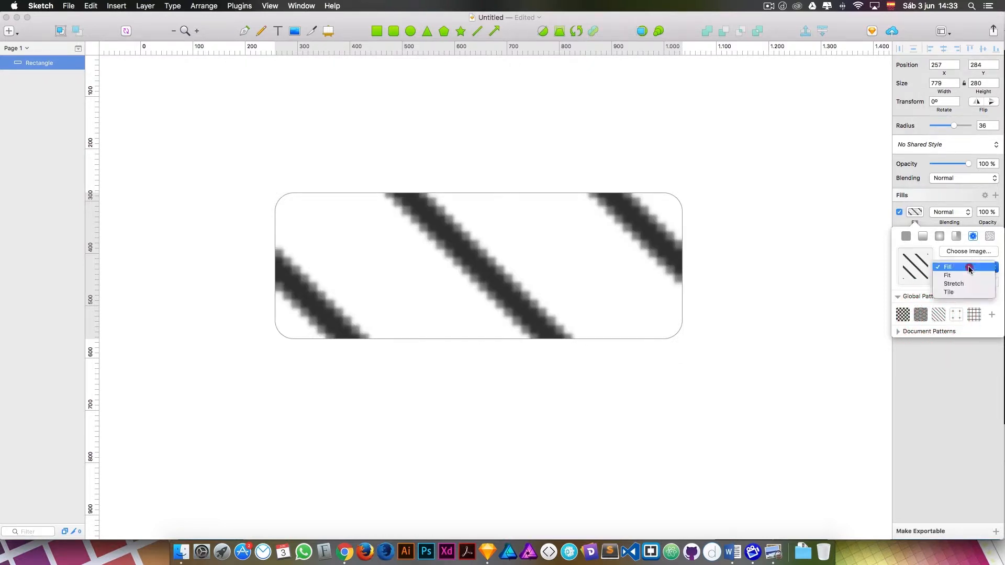
{"action": "left_click", "coordinate": [959, 288]}
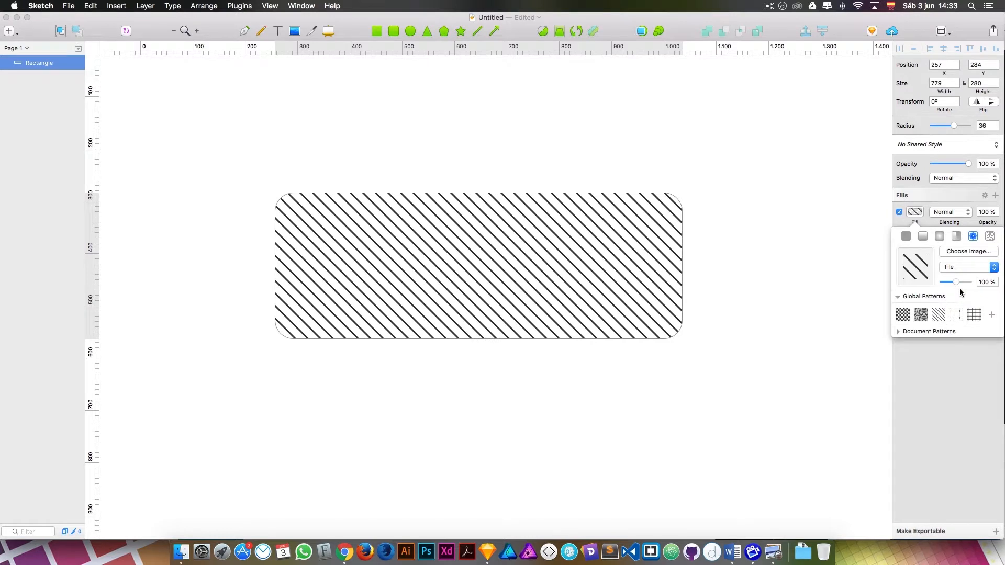
{"action": "mouse_move", "coordinate": [956, 283]}
{"action": "left_mouse_down"}
{"action": "mouse_move", "coordinate": [966, 283]}
{"action": "mouse_move", "coordinate": [952, 286]}
{"action": "left_mouse_up"}
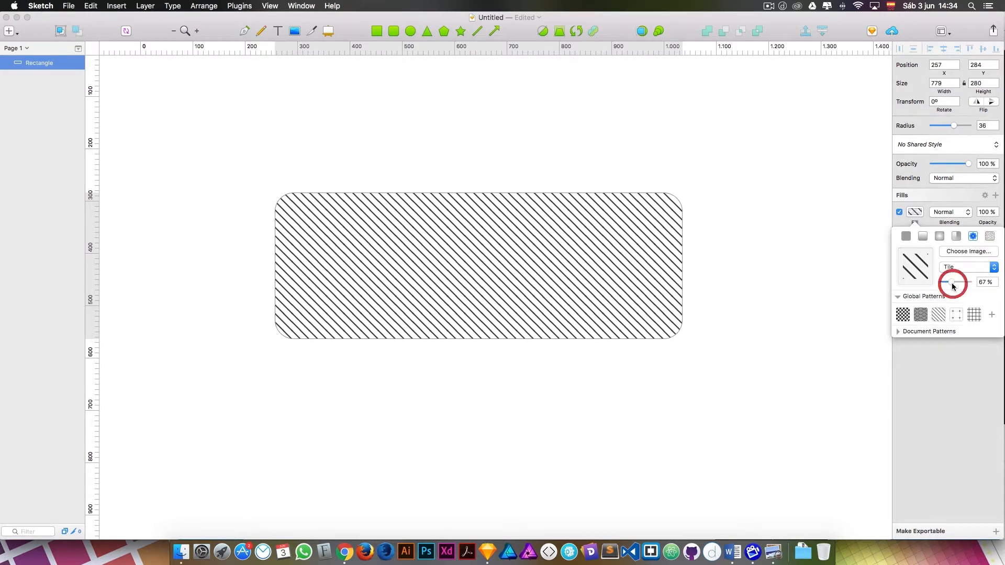
{"action": "left_click", "coordinate": [952, 360]}
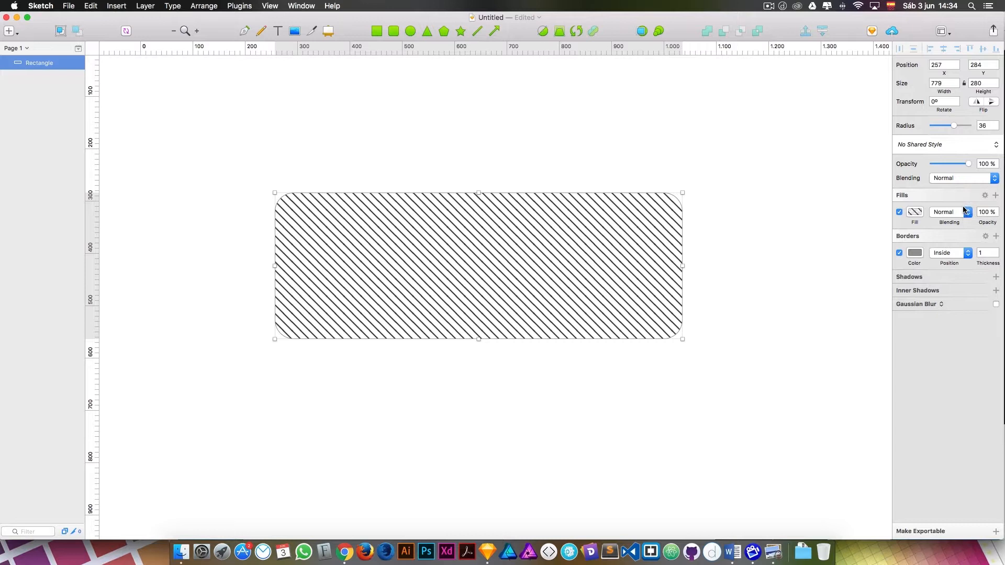
Add a second fill above the pattern and make it the solid teal 15B7B4
{"action": "left_click", "coordinate": [996, 196]}
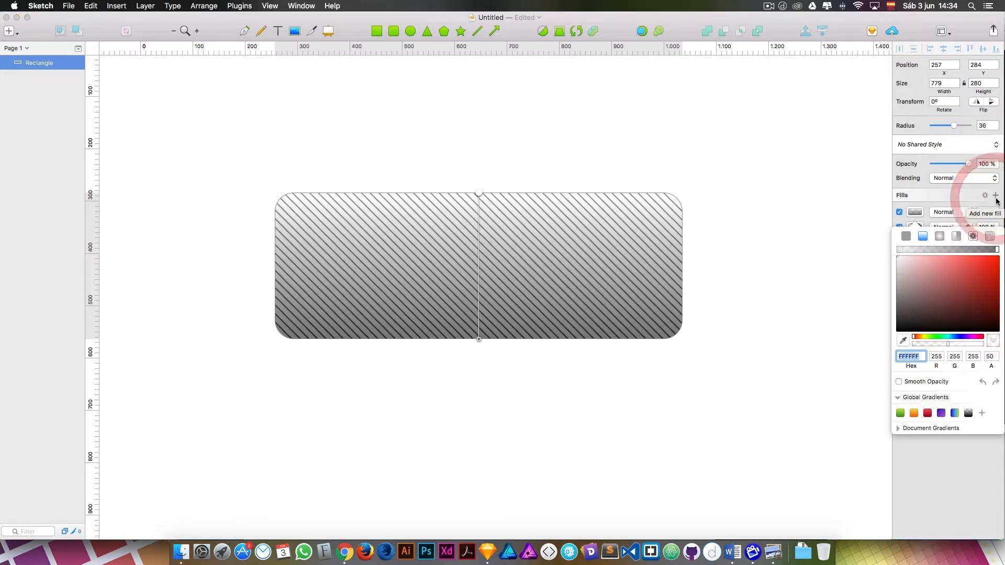
{"action": "left_click", "coordinate": [907, 237]}
{"action": "left_click", "coordinate": [944, 328]}
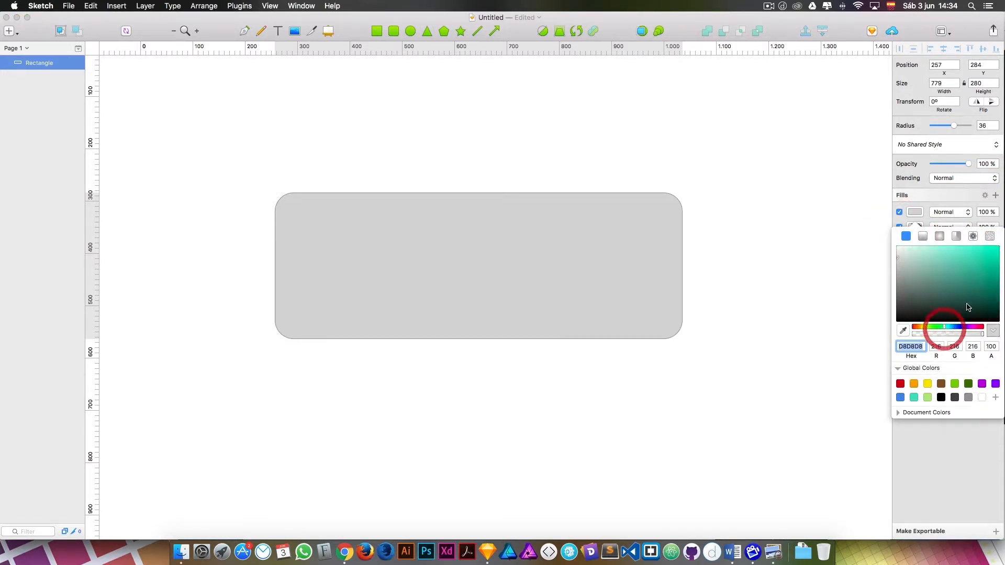
{"action": "left_click", "coordinate": [984, 282]}
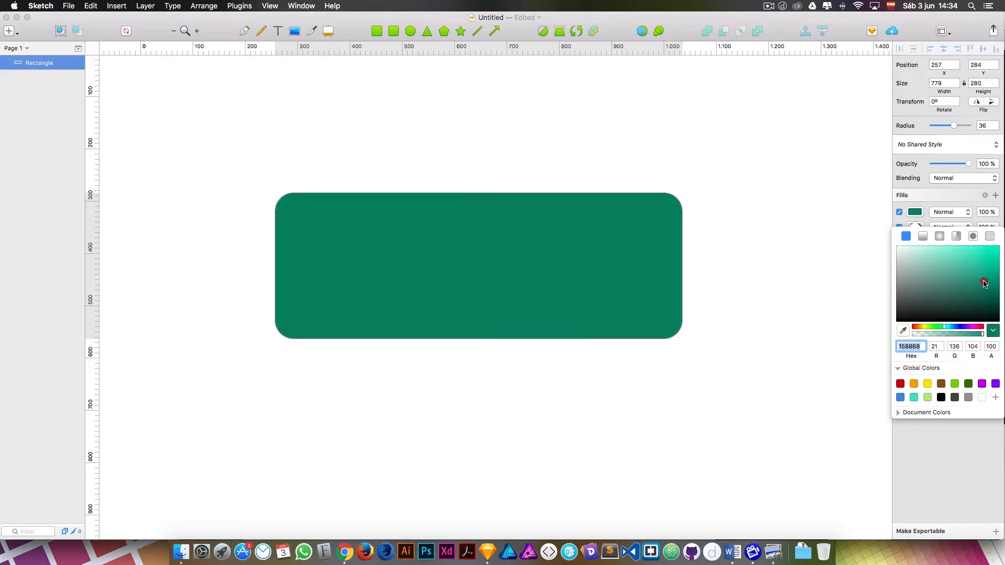
{"action": "left_click", "coordinate": [947, 327]}
{"action": "left_click", "coordinate": [988, 269]}
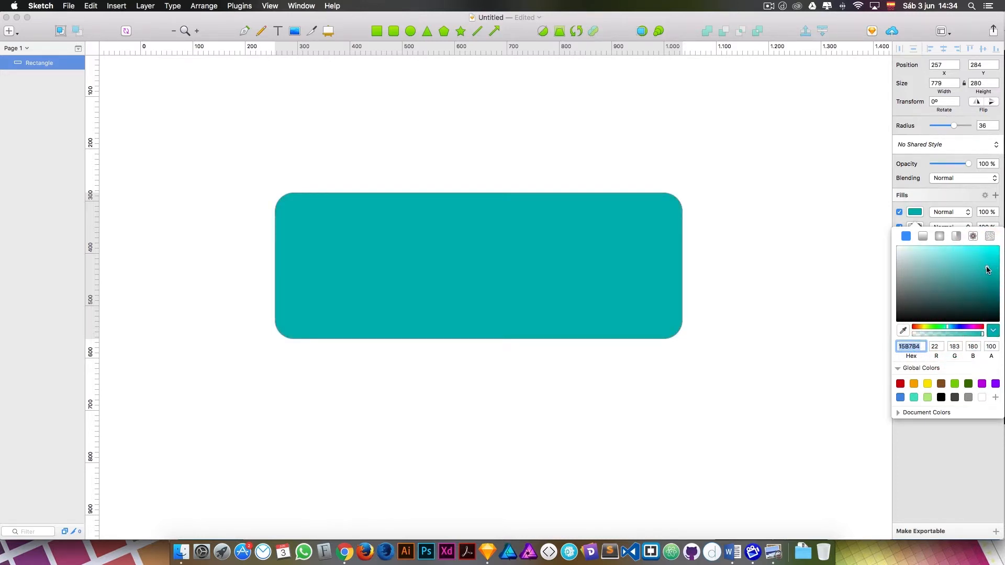
Brighten the solid fill to cyan 1CEEEA and move the pattern fill above it
{"action": "left_click", "coordinate": [988, 253]}
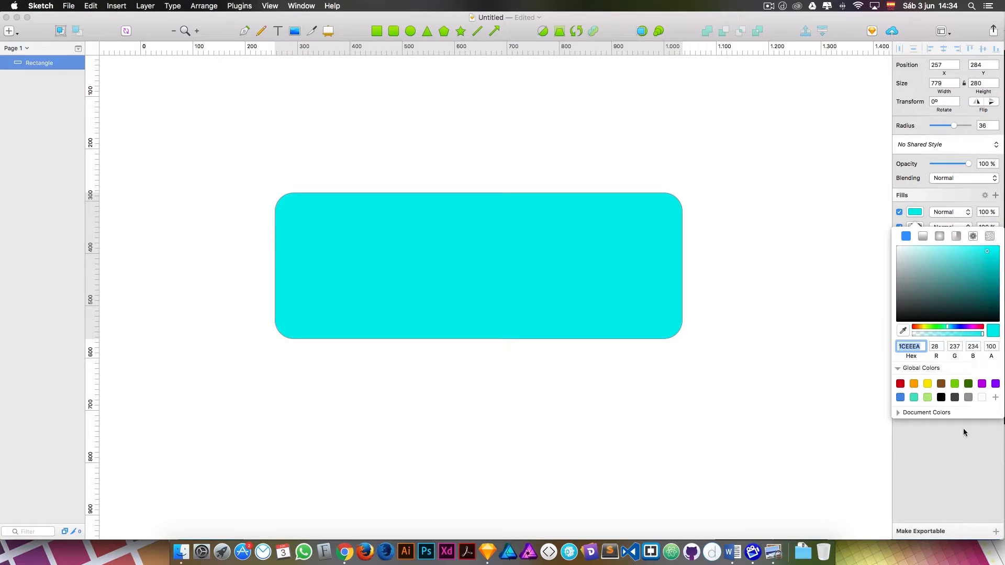
{"action": "left_click", "coordinate": [963, 446]}
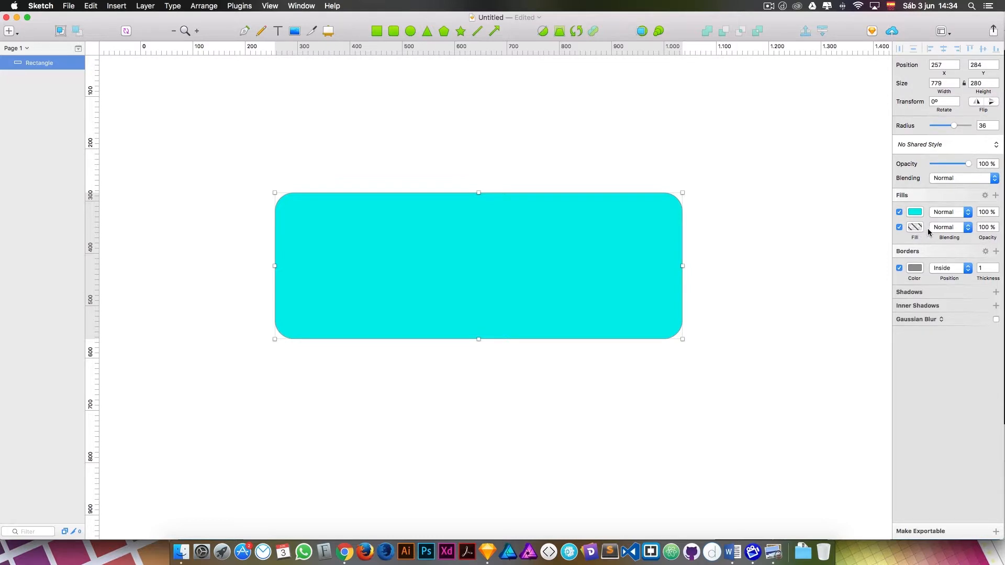
{"action": "left_click_drag", "start_coordinate": [925, 229], "coordinate": [926, 214]}
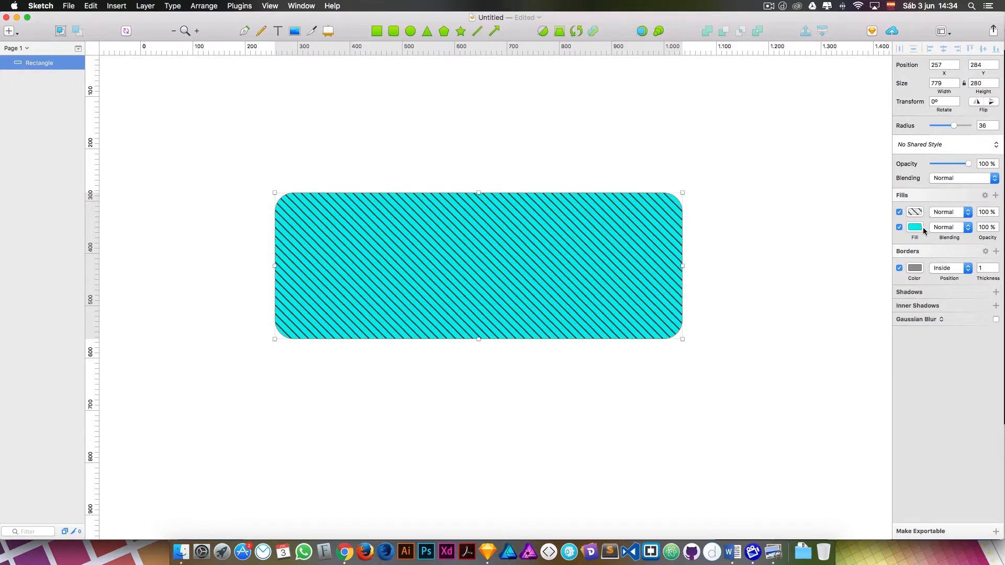
Set the diagonal-line pattern fill's blending to Soft Light
{"action": "left_click", "coordinate": [968, 215]}
{"action": "left_click", "coordinate": [945, 299]}
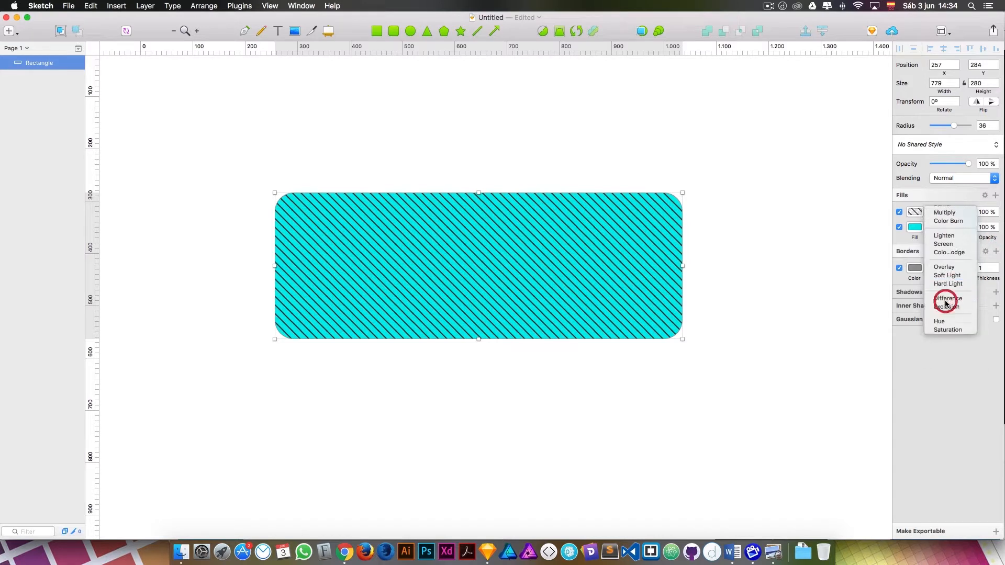
{"action": "left_click", "coordinate": [473, 255]}
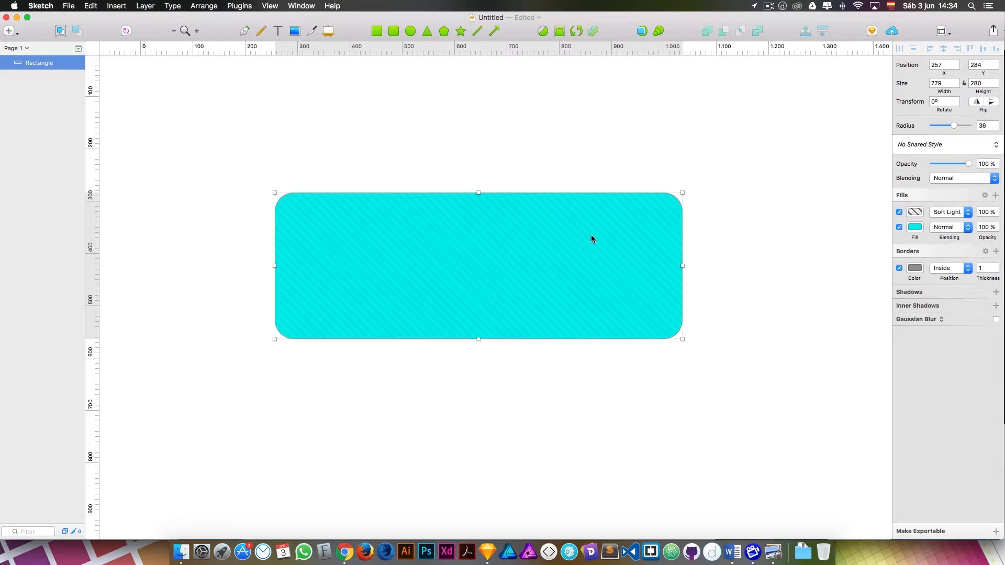
{"action": "left_click", "coordinate": [734, 243]}
{"action": "left_click", "coordinate": [577, 240]}
Change the rectangle's border color to the solid blue 3648B0
{"action": "left_click", "coordinate": [911, 269]}
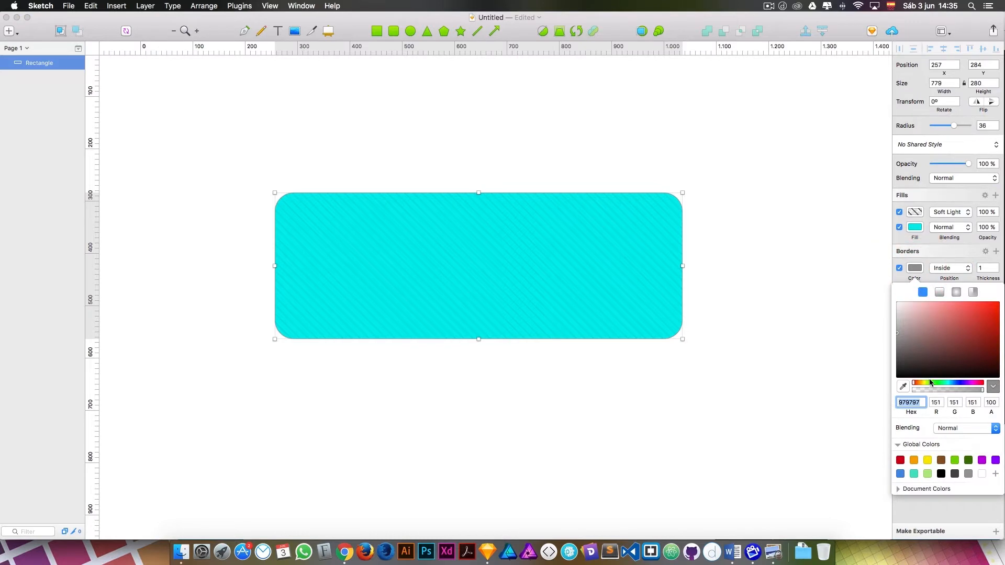
{"action": "left_click", "coordinate": [960, 386]}
{"action": "left_click", "coordinate": [967, 326]}
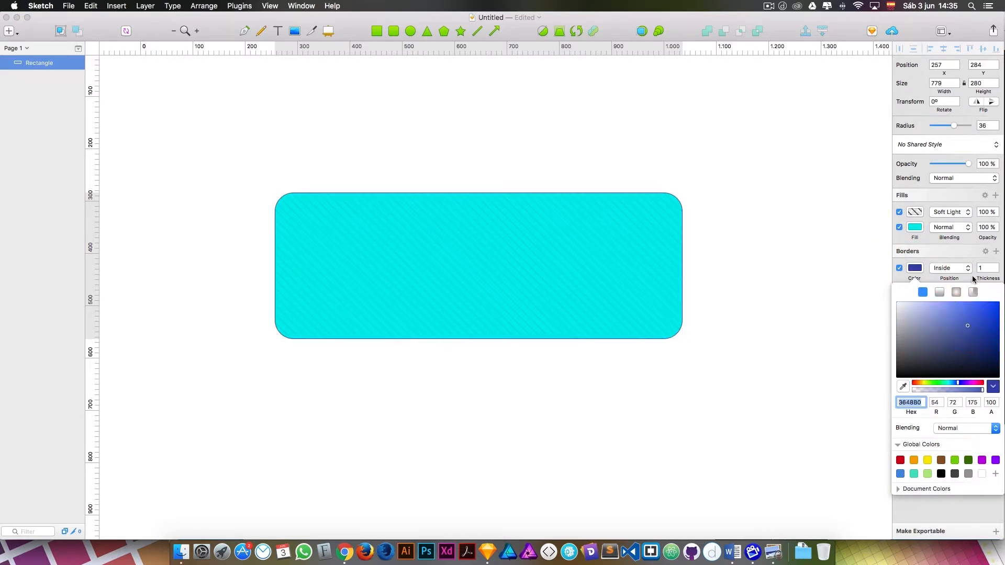
Increase the blue border's thickness to 9
{"action": "left_click", "coordinate": [994, 266]}
{"action": "left_click", "coordinate": [995, 266]}
{"action": "left_click", "coordinate": [994, 266]}
{"action": "left_click", "coordinate": [995, 266]}
{"action": "left_click", "coordinate": [994, 266]}
{"action": "left_click", "coordinate": [994, 266]}
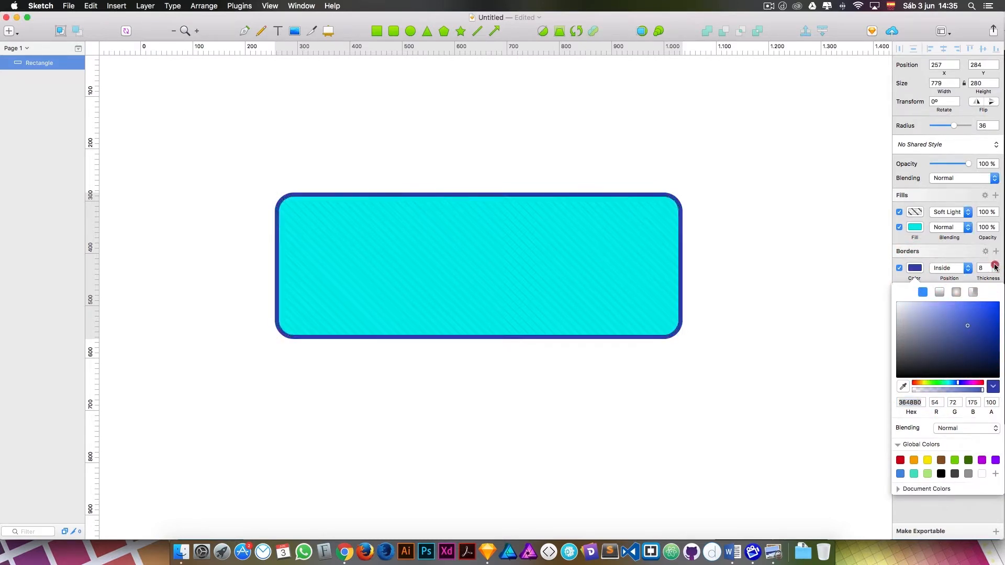
{"action": "left_click", "coordinate": [994, 266]}
Try the border at the Center, Inside and Outside positions and leave it at Center
{"action": "left_click", "coordinate": [966, 268]}
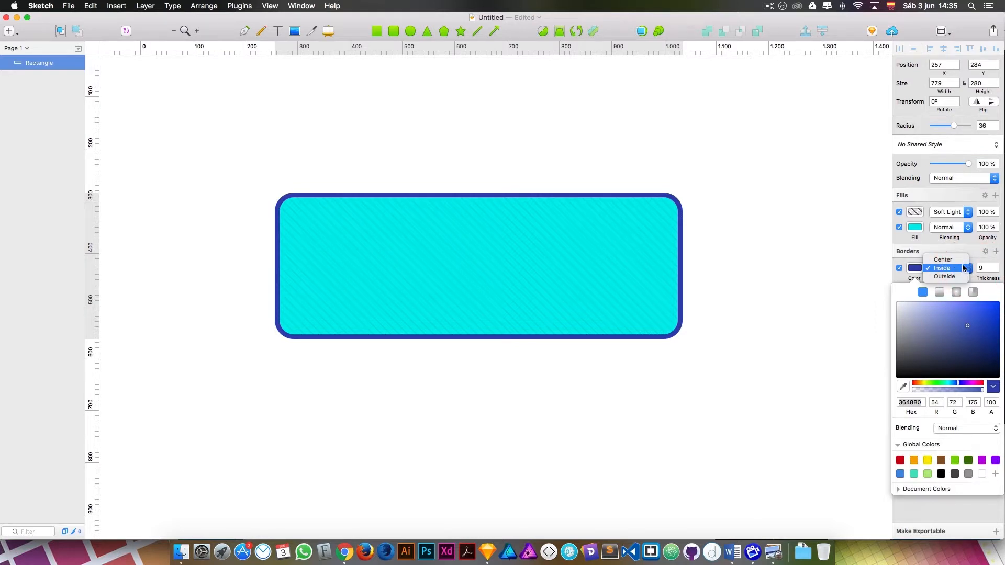
{"action": "left_click", "coordinate": [965, 262]}
{"action": "left_click", "coordinate": [968, 269]}
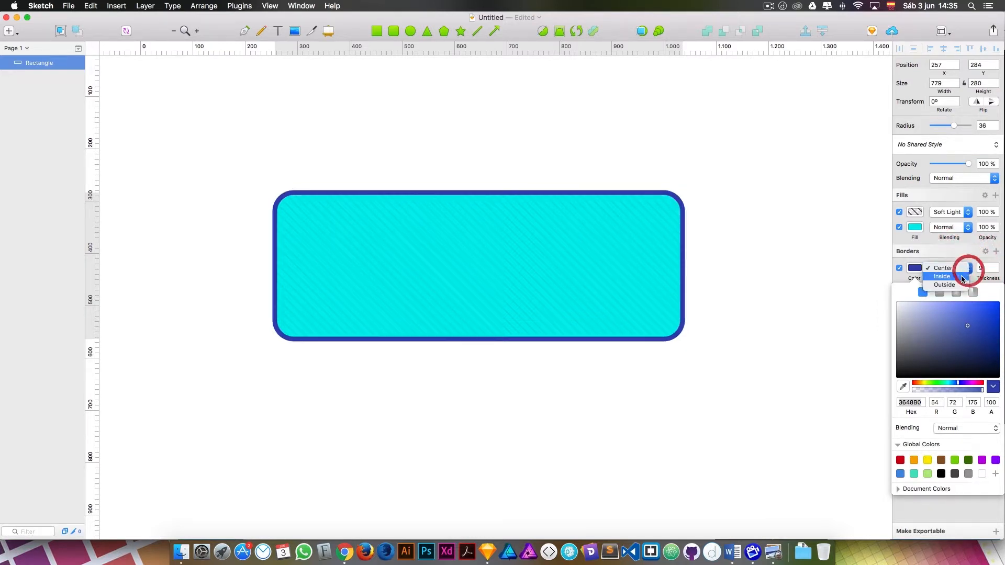
{"action": "left_click", "coordinate": [970, 272]}
{"action": "left_click", "coordinate": [966, 269]}
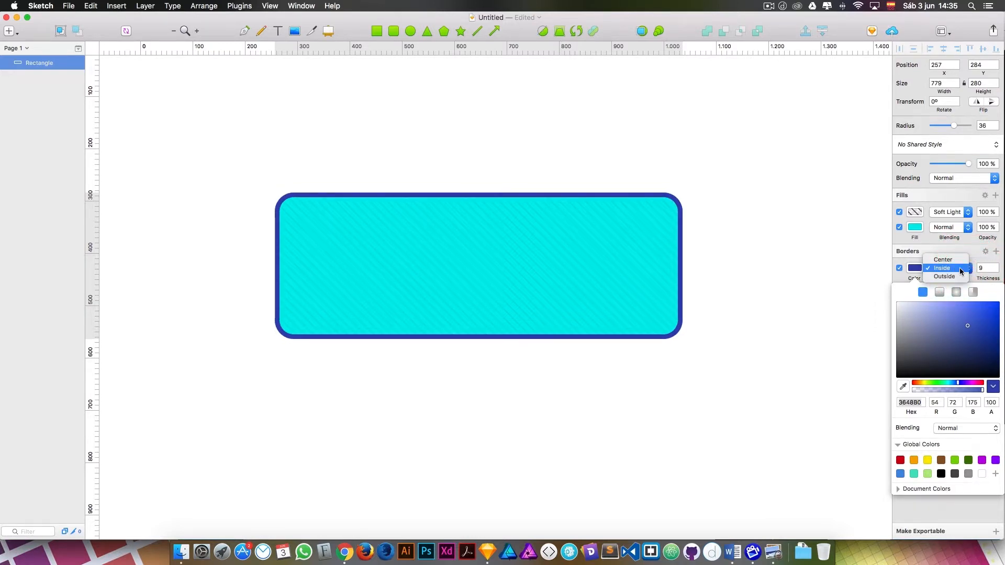
{"action": "left_click", "coordinate": [957, 275]}
{"action": "left_click", "coordinate": [964, 268]}
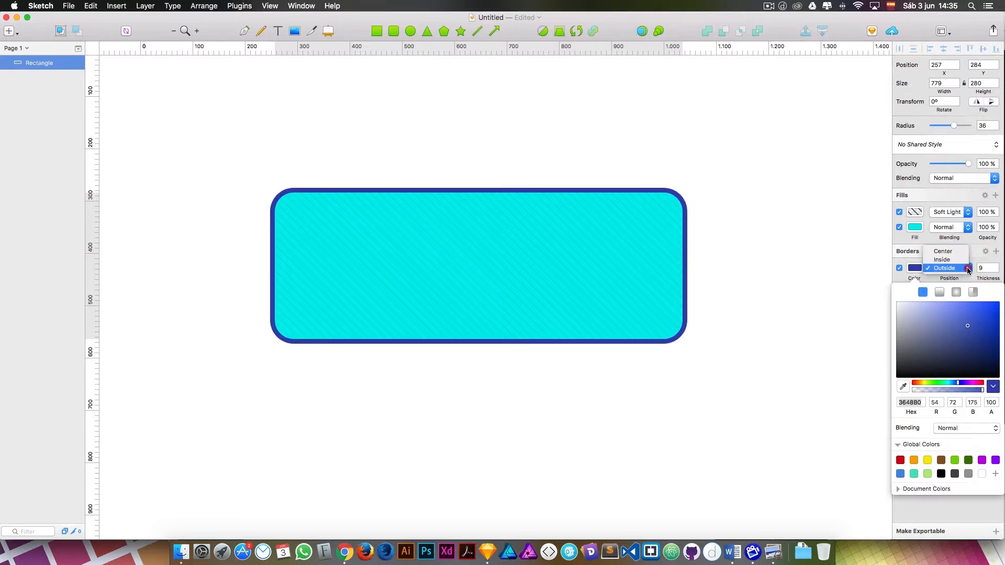
{"action": "left_click", "coordinate": [958, 251]}
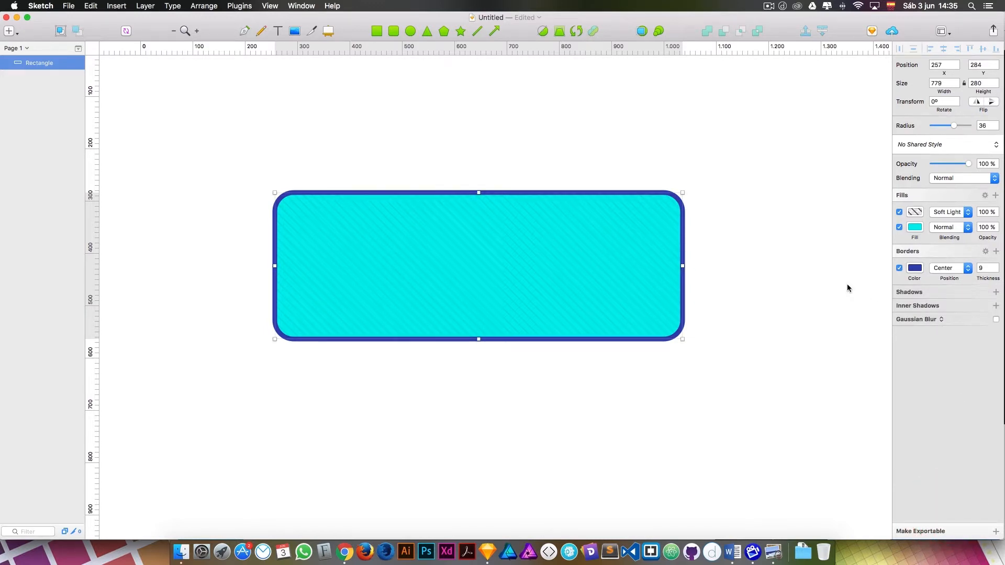
Add a second border above the blue one in red BB2222
{"action": "left_click", "coordinate": [996, 251]}
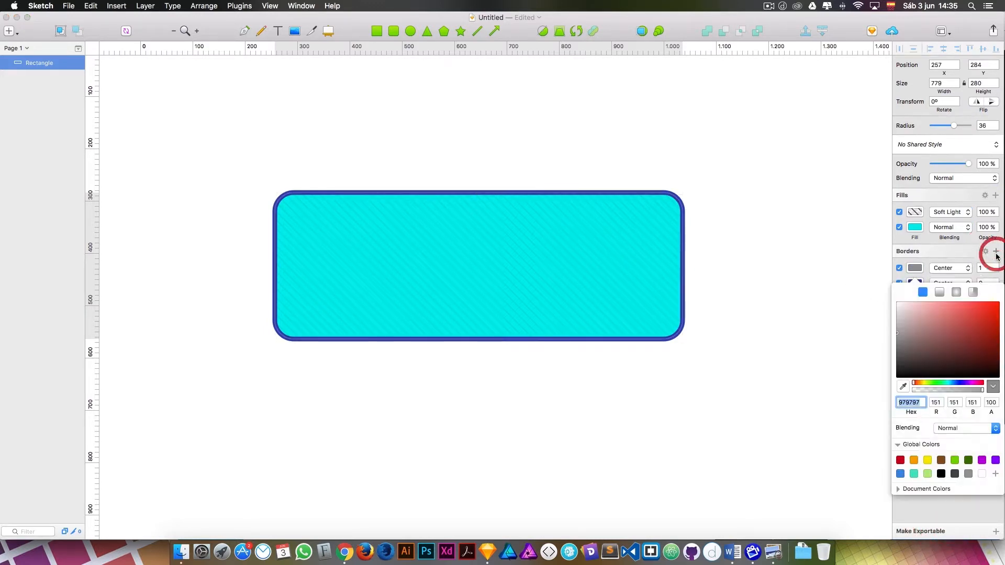
{"action": "left_click", "coordinate": [982, 325]}
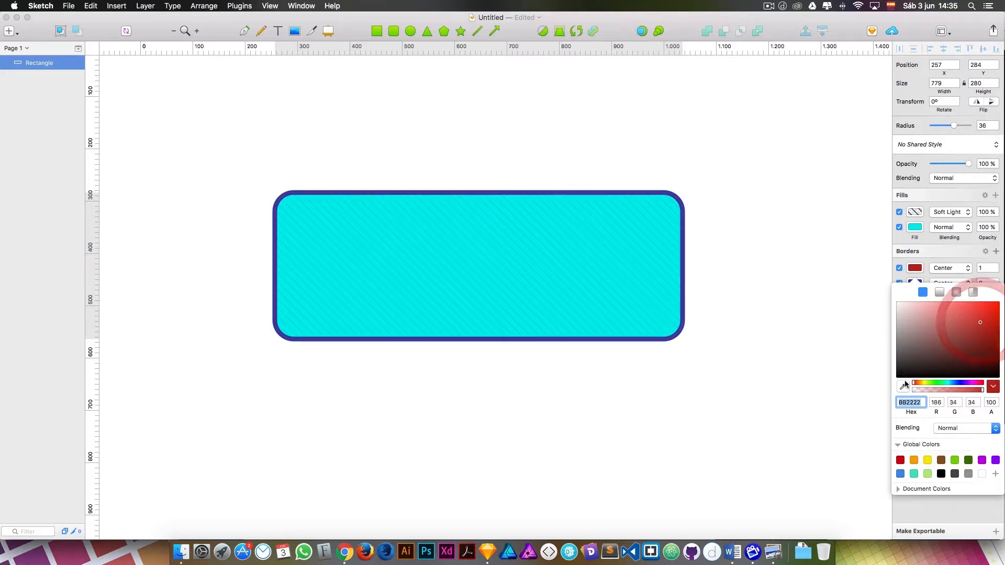
{"action": "left_click", "coordinate": [953, 502]}
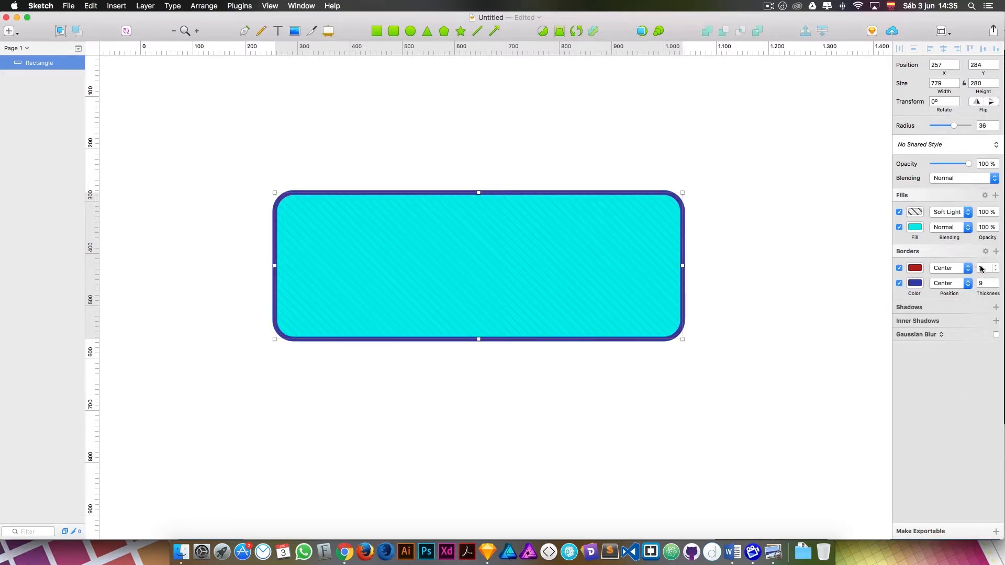
Set the red border's thickness to 10 and the blue border's thickness to 26
{"action": "left_click", "coordinate": [997, 266]}
{"action": "left_click", "coordinate": [998, 266]}
{"action": "left_click", "coordinate": [998, 266]}
{"action": "left_click", "coordinate": [997, 281]}
{"action": "left_click", "coordinate": [997, 281]}
{"action": "left_click", "coordinate": [995, 282]}
{"action": "left_click", "coordinate": [997, 267]}
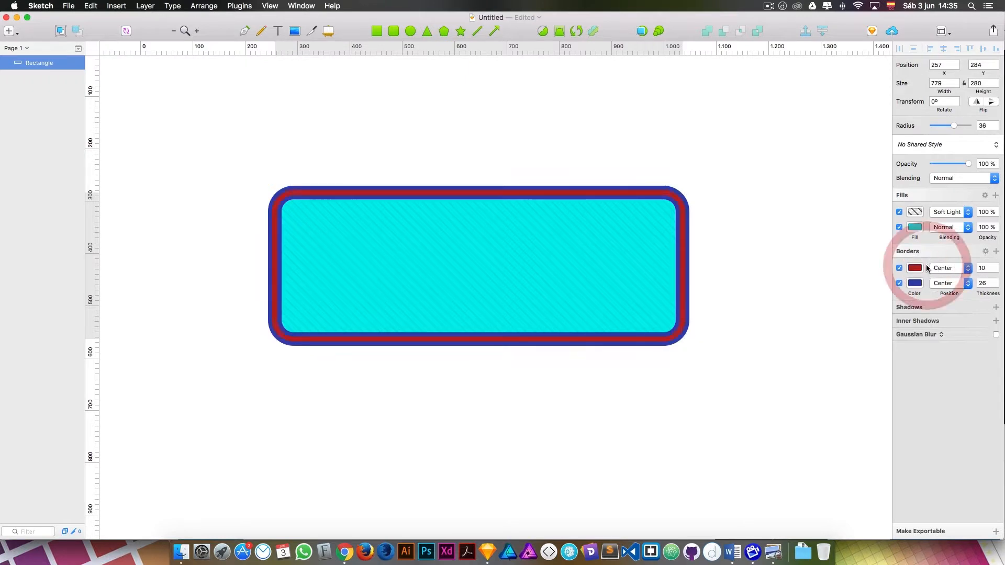
Set the rectangle's corner radius to 0 and, after trying round joins, give its borders bevel joins
{"action": "left_click", "coordinate": [985, 251]}
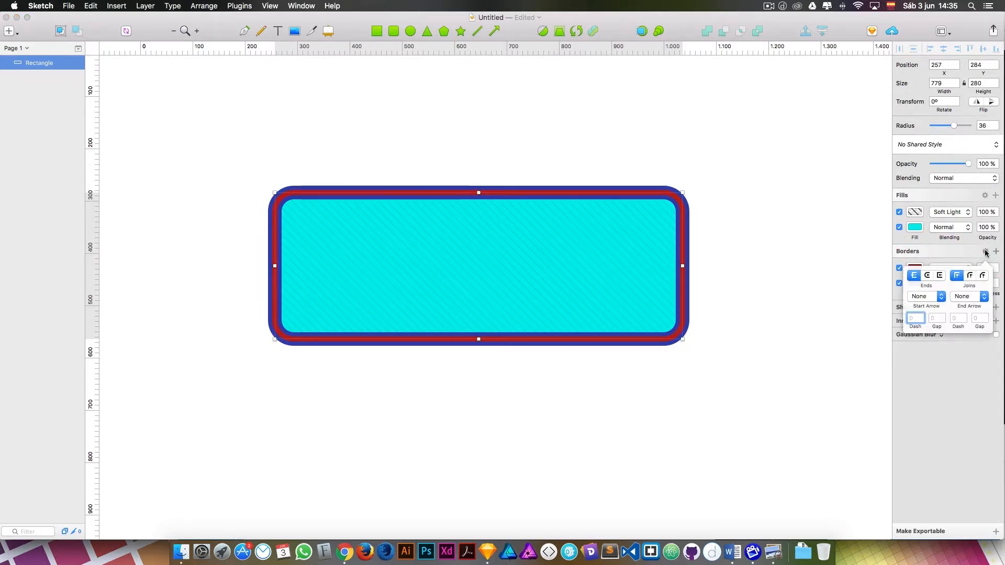
{"action": "left_click_drag", "start_coordinate": [954, 129], "coordinate": [904, 128]}
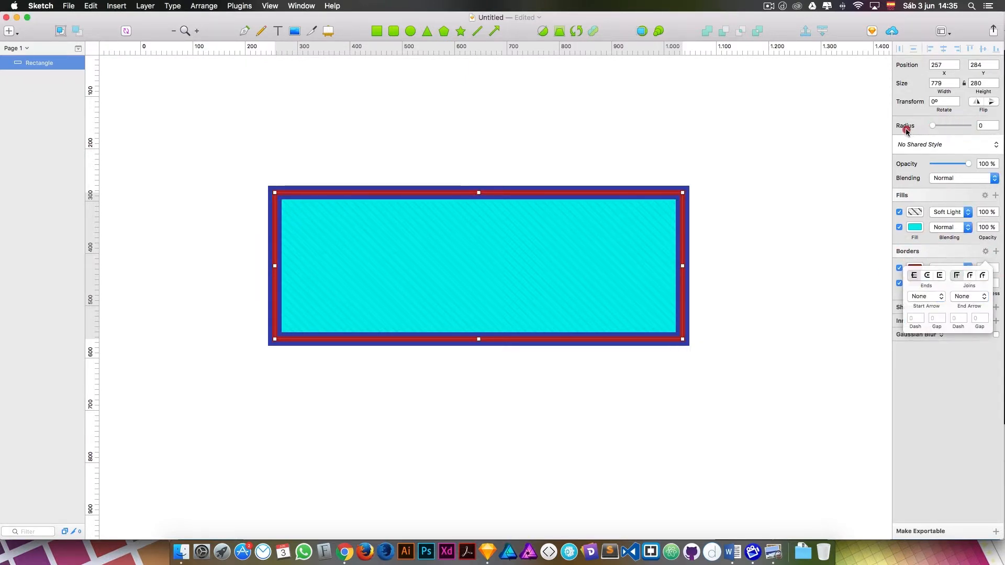
{"action": "left_click", "coordinate": [970, 276]}
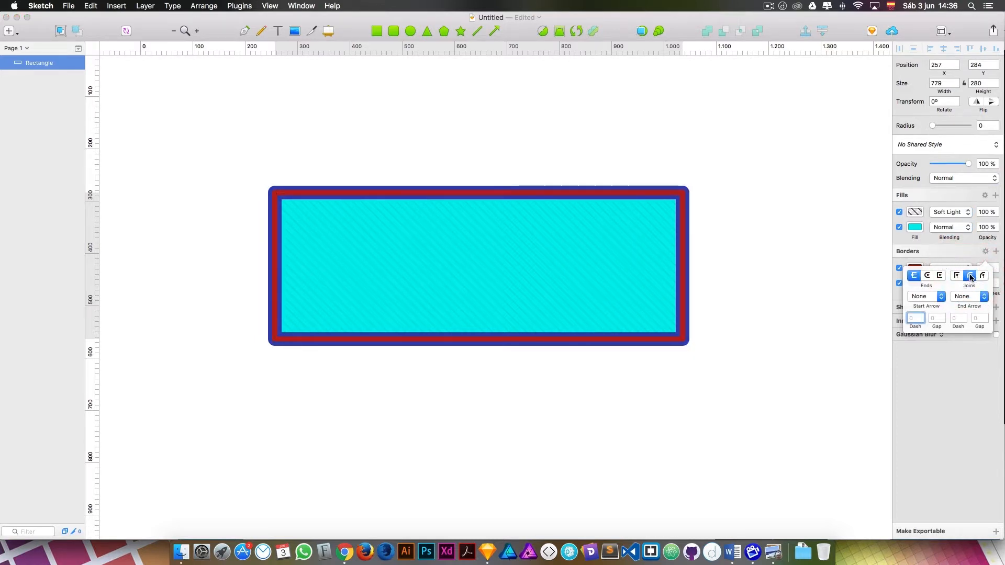
{"action": "left_click", "coordinate": [984, 276]}
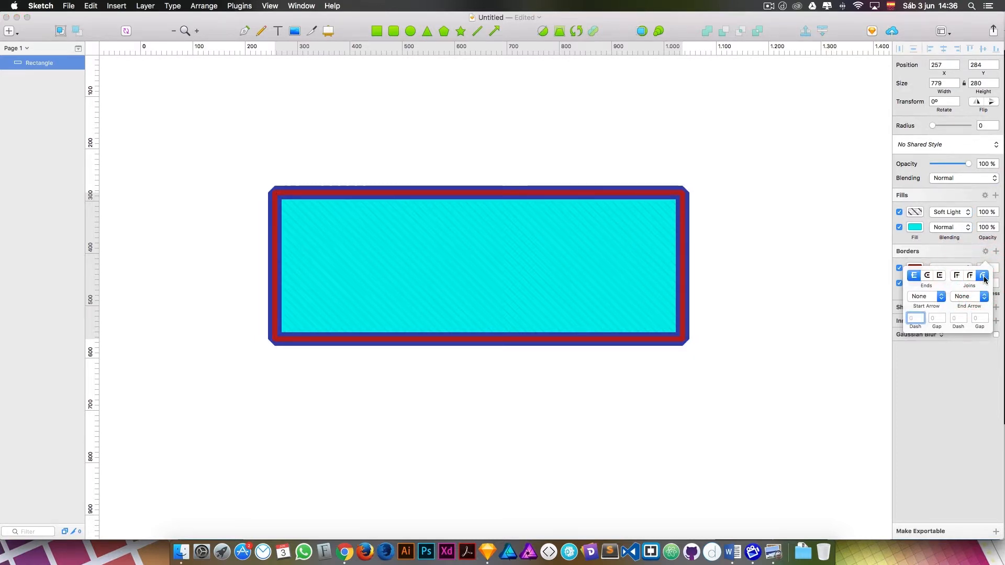
Set the border ends to round and check the start arrow choices, keeping None
{"action": "left_click", "coordinate": [929, 276]}
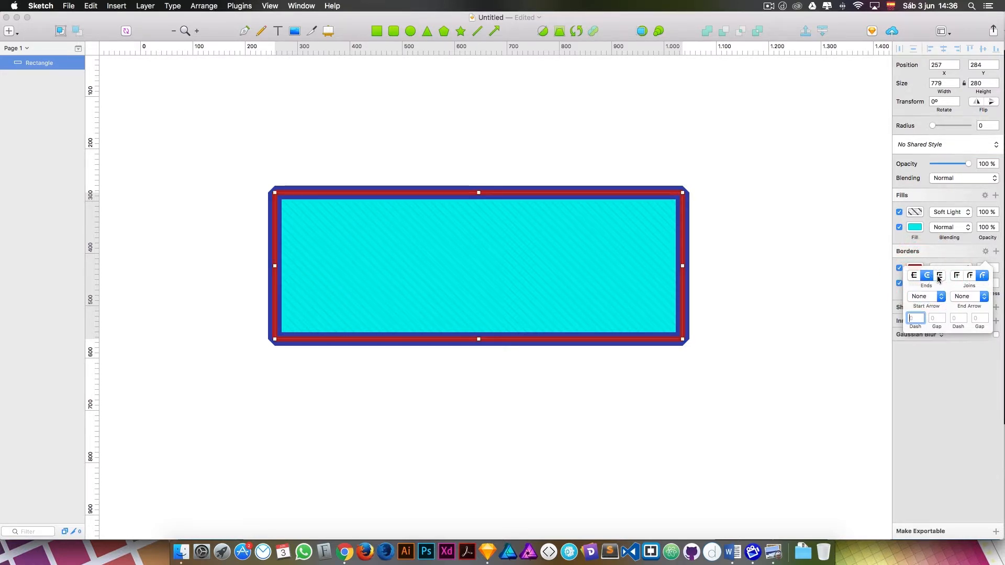
{"action": "left_click", "coordinate": [940, 297]}
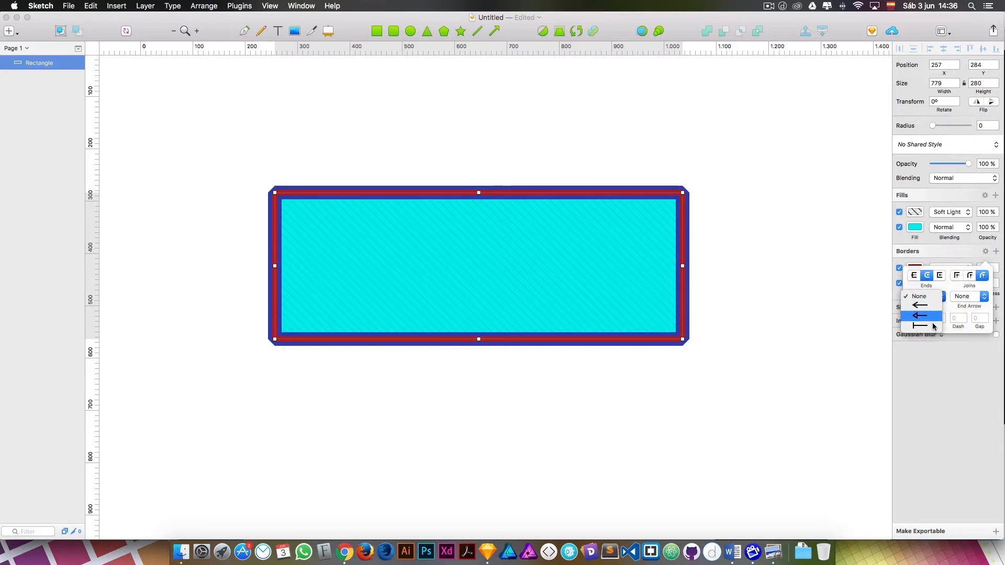
{"action": "left_click", "coordinate": [937, 352]}
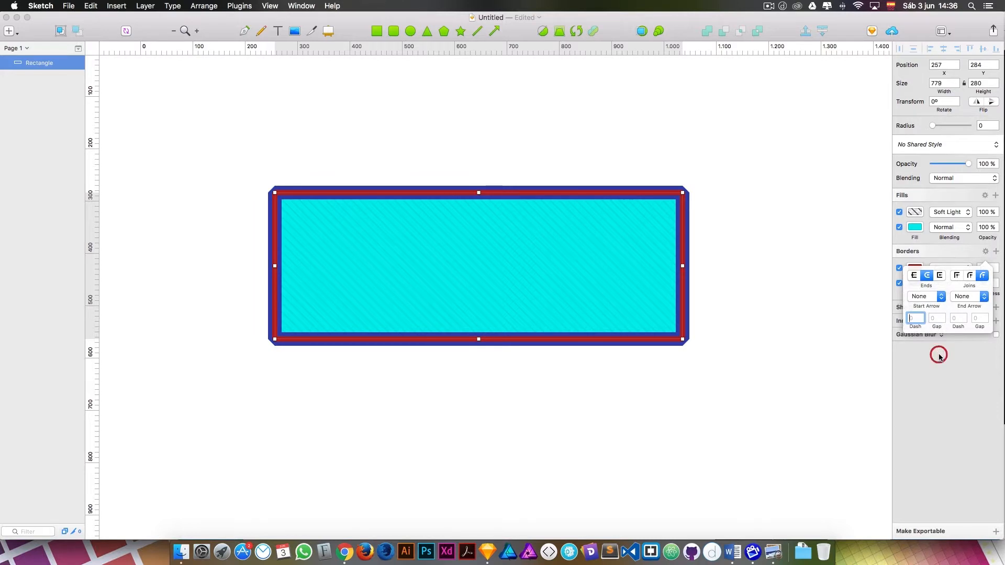
{"action": "left_click", "coordinate": [972, 249]}
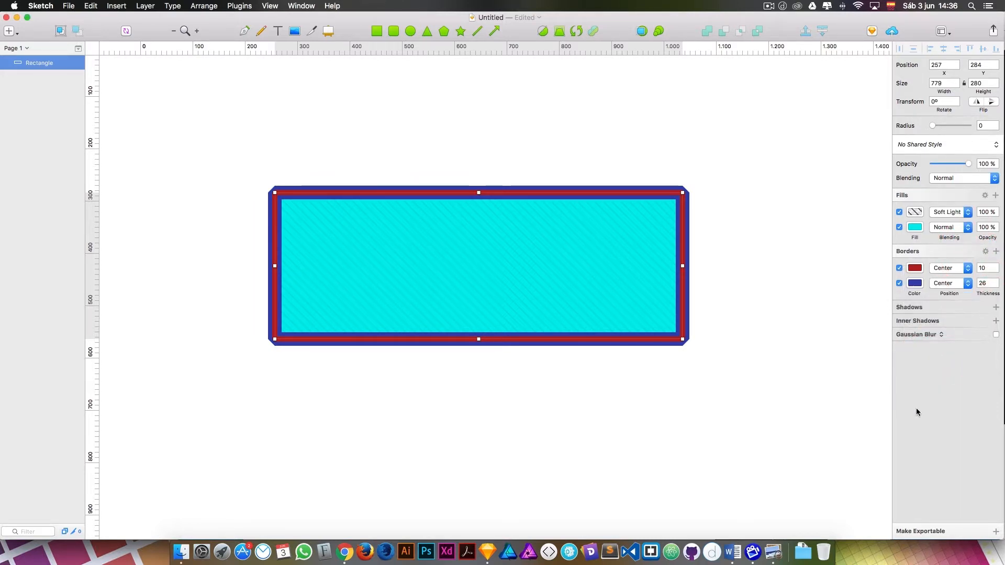
Add a shadow to the rectangle with X 5, Y 5 and blur 10
{"action": "left_click", "coordinate": [933, 307]}
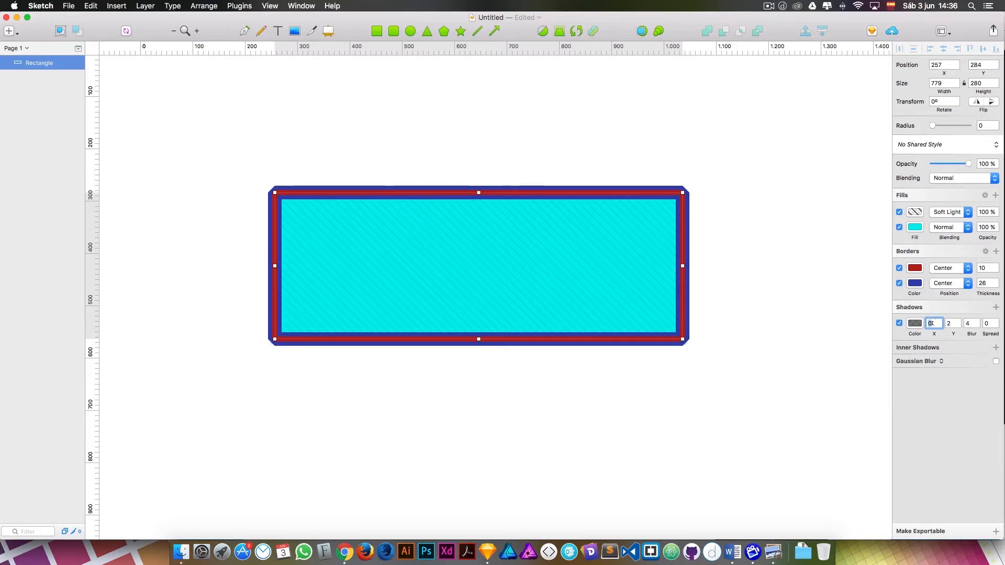
{"action": "type", "text": "5"}
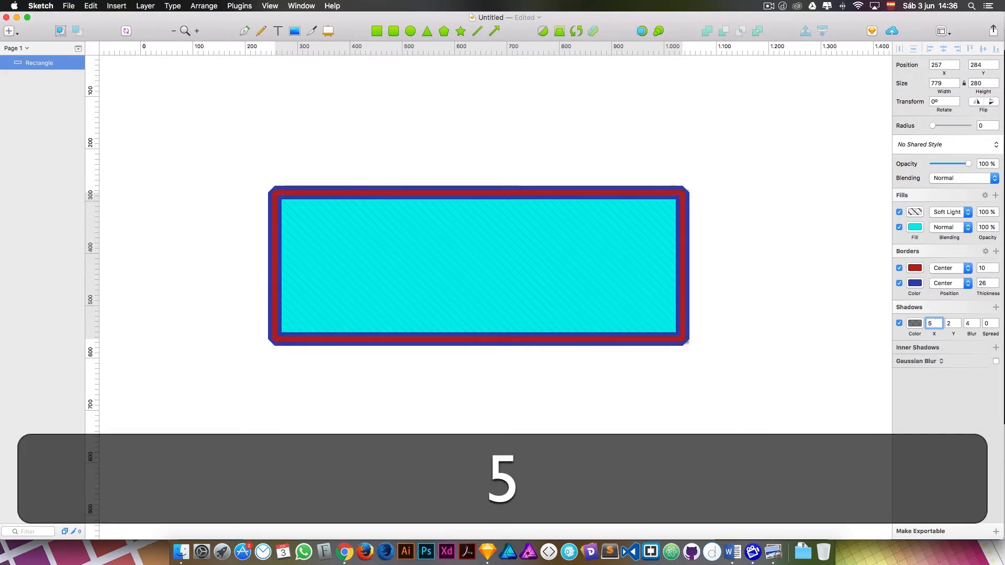
{"action": "key", "text": "Tab"}
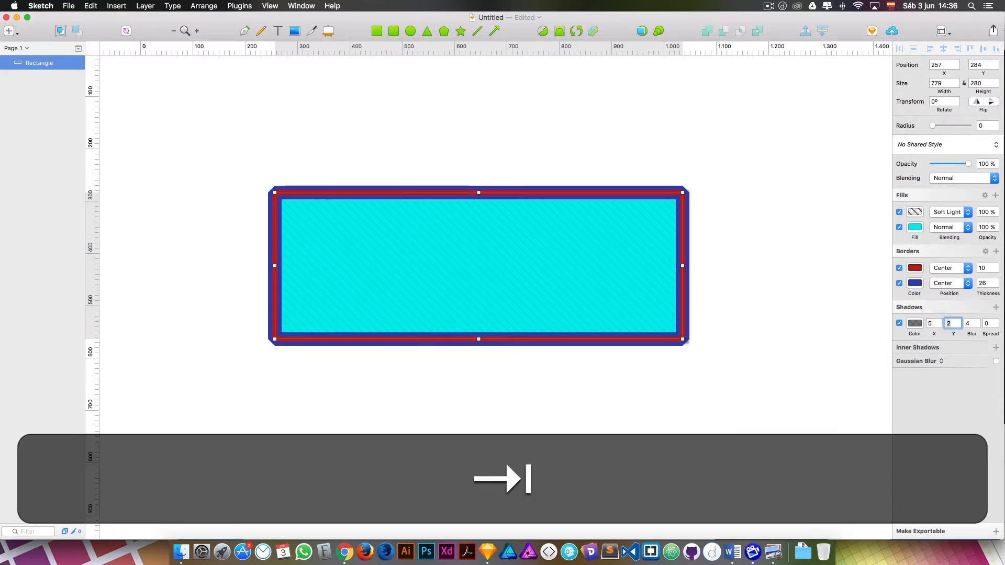
{"action": "type", "text": "5"}
{"action": "key", "text": "Tab"}
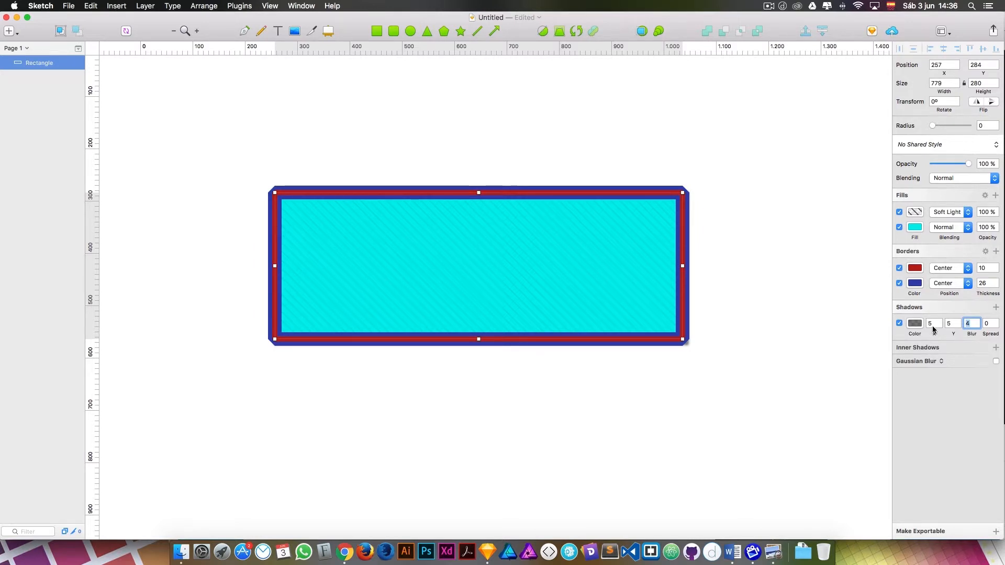
{"action": "type", "text": "10"}
{"action": "key", "text": "Return"}
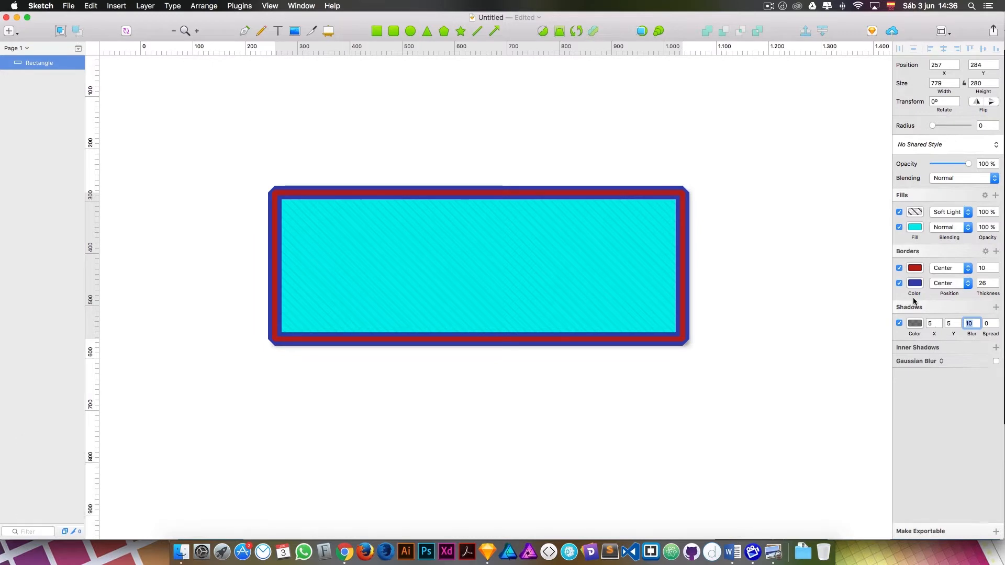
Disable the red border and set the shadow to X 10, Y 10 and blur 20
{"action": "left_click", "coordinate": [899, 268]}
{"action": "left_click_drag", "start_coordinate": [934, 323], "coordinate": [924, 323]}
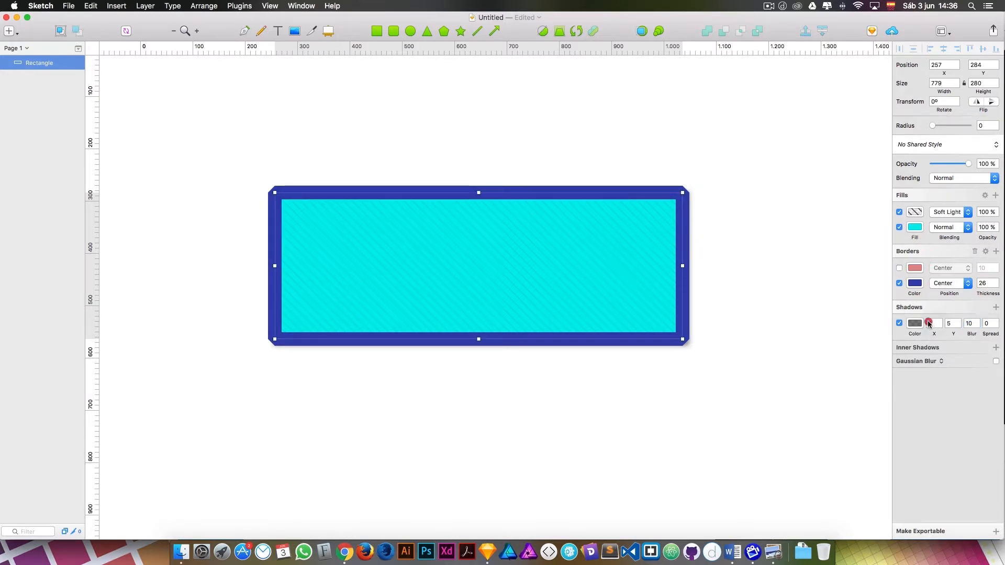
{"action": "type", "text": "10"}
{"action": "key", "text": "Tab"}
{"action": "type", "text": "10"}
{"action": "key", "text": "Tab"}
{"action": "type", "text": "20"}
{"action": "key", "text": "Tab"}
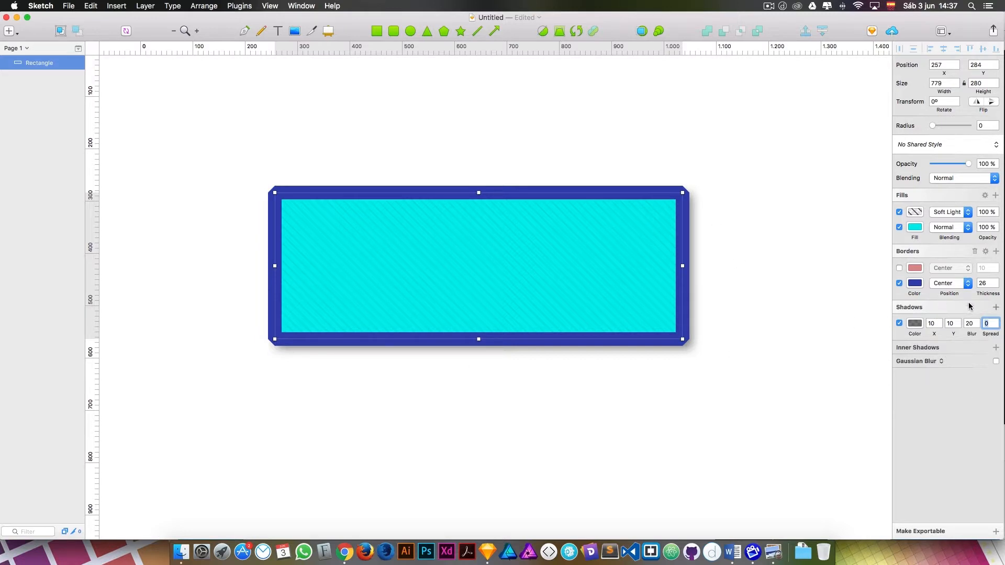
Add a second shadow with default values and an inner shadow with X 10, Y 10 and blur 5
{"action": "left_click", "coordinate": [997, 307]}
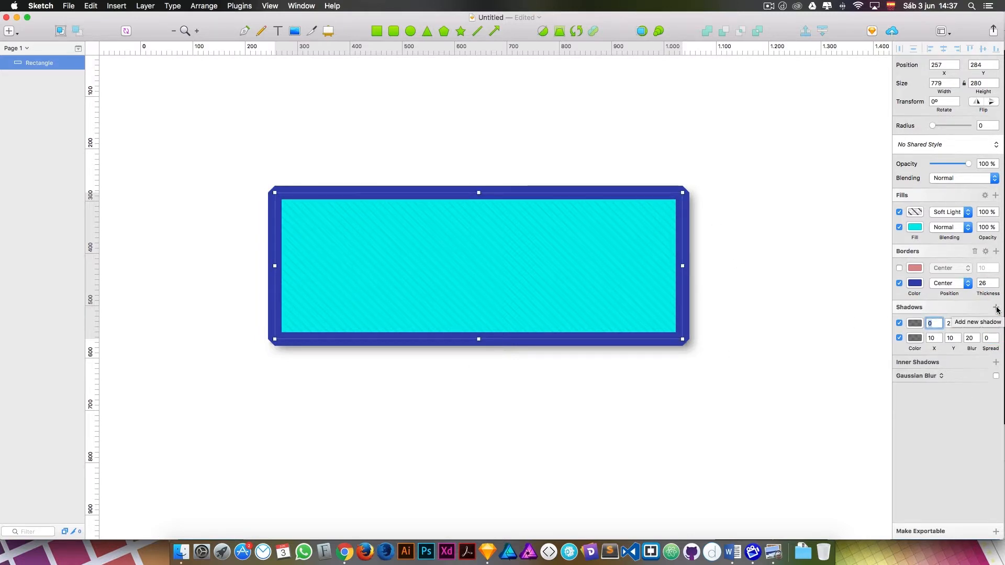
{"action": "left_click", "coordinate": [996, 362]}
{"action": "type", "text": "5"}
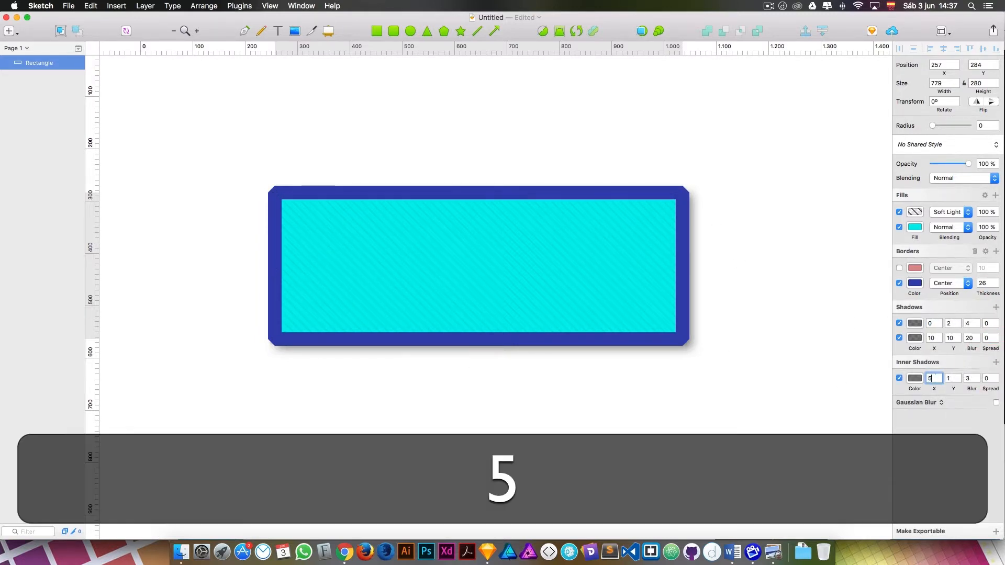
{"action": "key", "text": "BackSpace"}
{"action": "type", "text": "10"}
{"action": "key", "text": "Tab"}
{"action": "type", "text": "10"}
{"action": "key", "text": "Tab"}
{"action": "type", "text": "5"}
{"action": "key", "text": "Tab"}
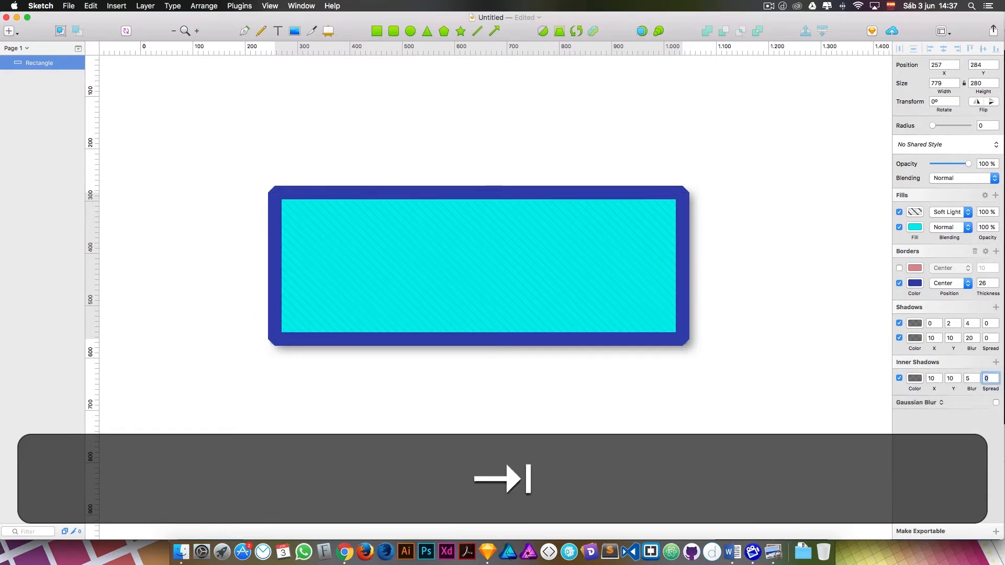
Set the rectangle's blue border to thickness 21 and position Outside, and check the inner shadow with the shape deselected
{"action": "left_click", "coordinate": [996, 286]}
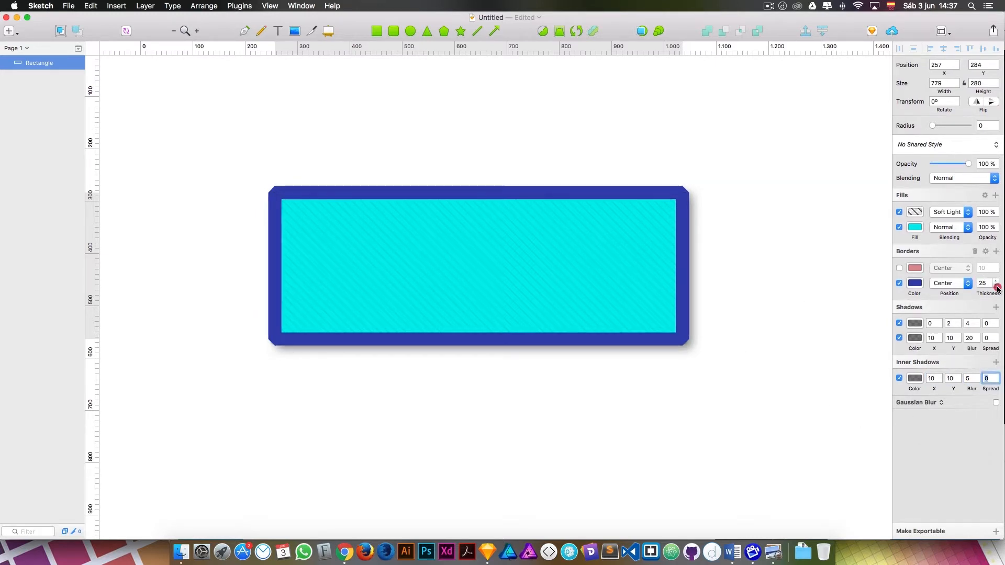
{"action": "left_click", "coordinate": [969, 283]}
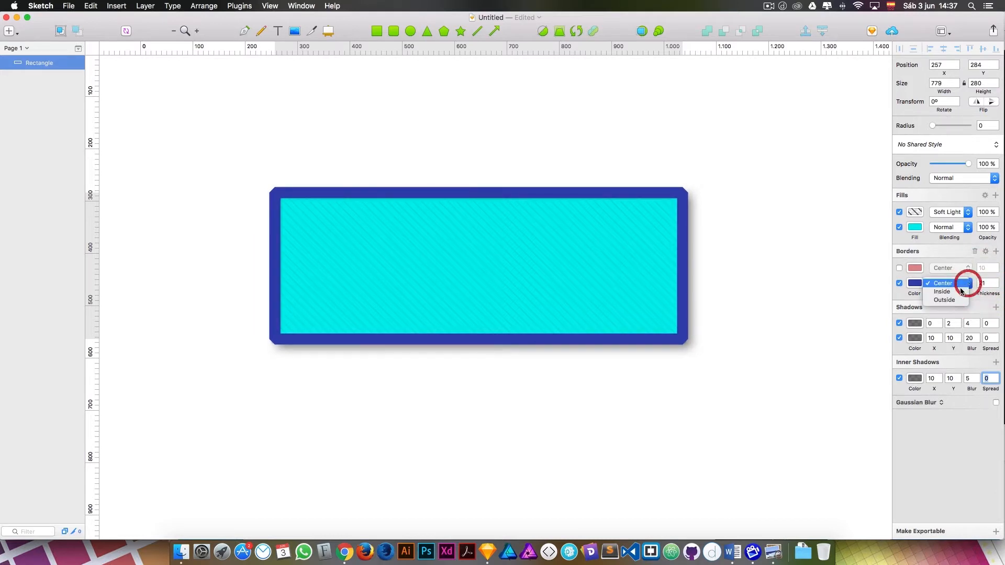
{"action": "left_click", "coordinate": [929, 297]}
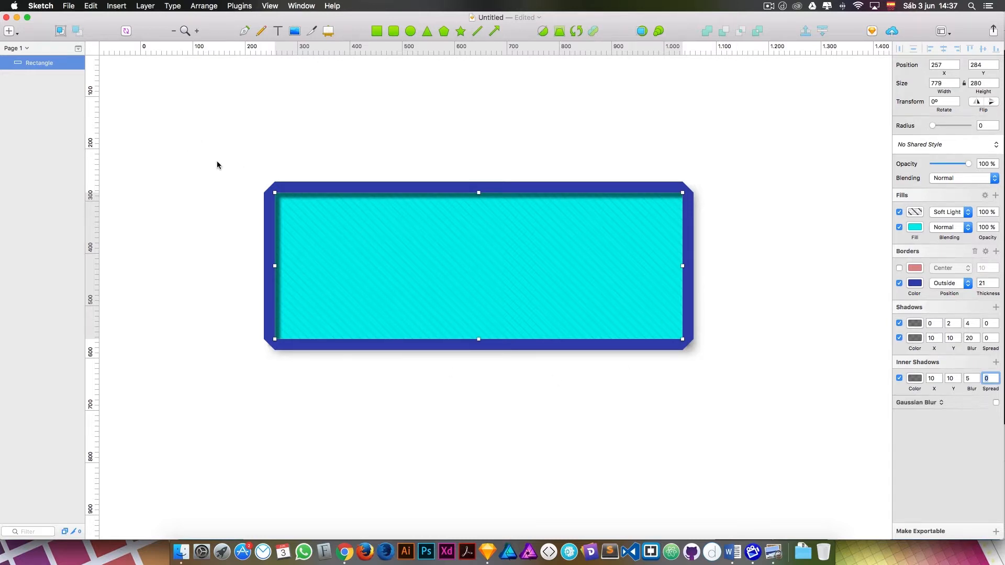
{"action": "left_click", "coordinate": [723, 227]}
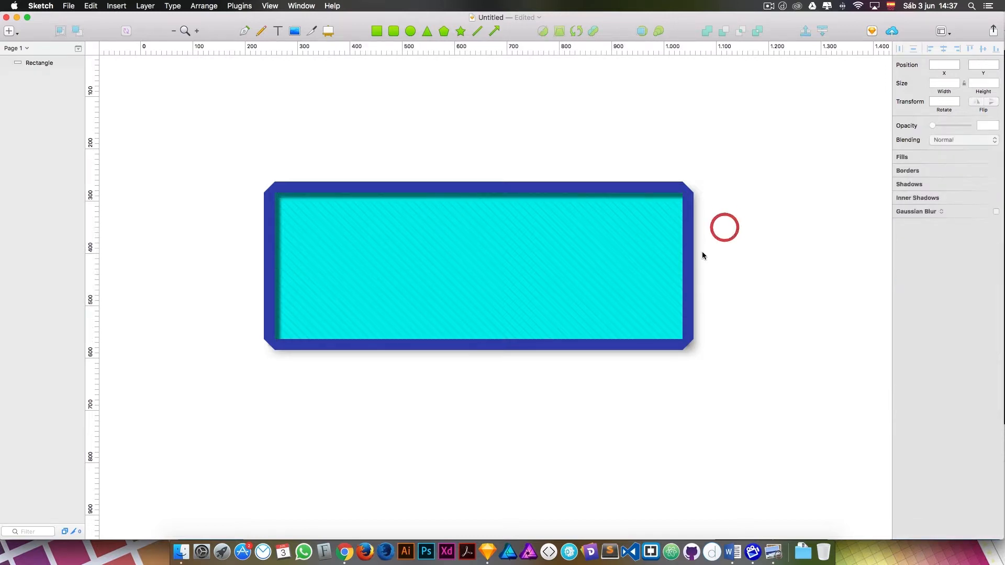
{"action": "left_click", "coordinate": [589, 256]}
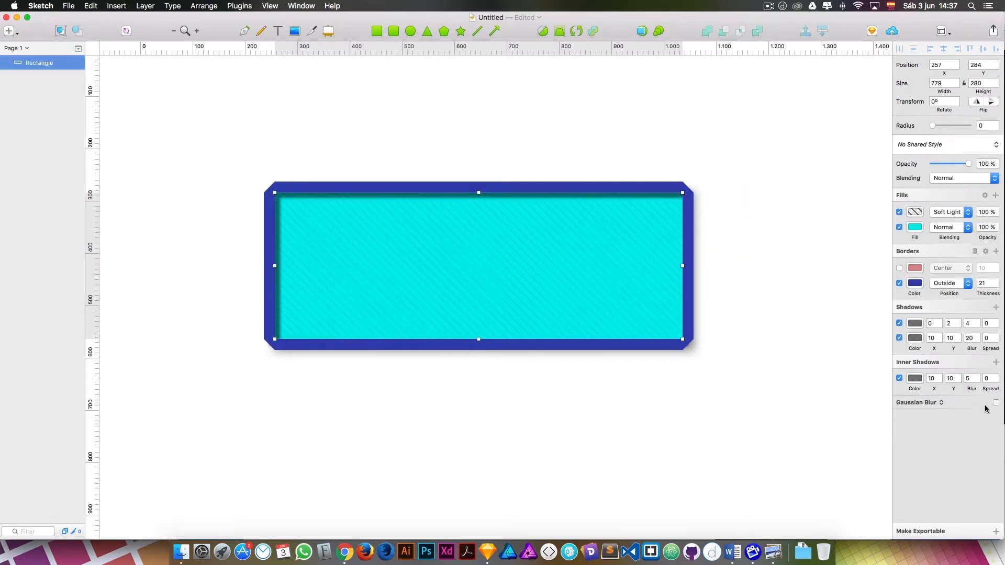
Apply a Gaussian Blur to the rectangle, try an amount of 50 px, and reduce the amount to the minimum
{"action": "left_click", "coordinate": [941, 404]}
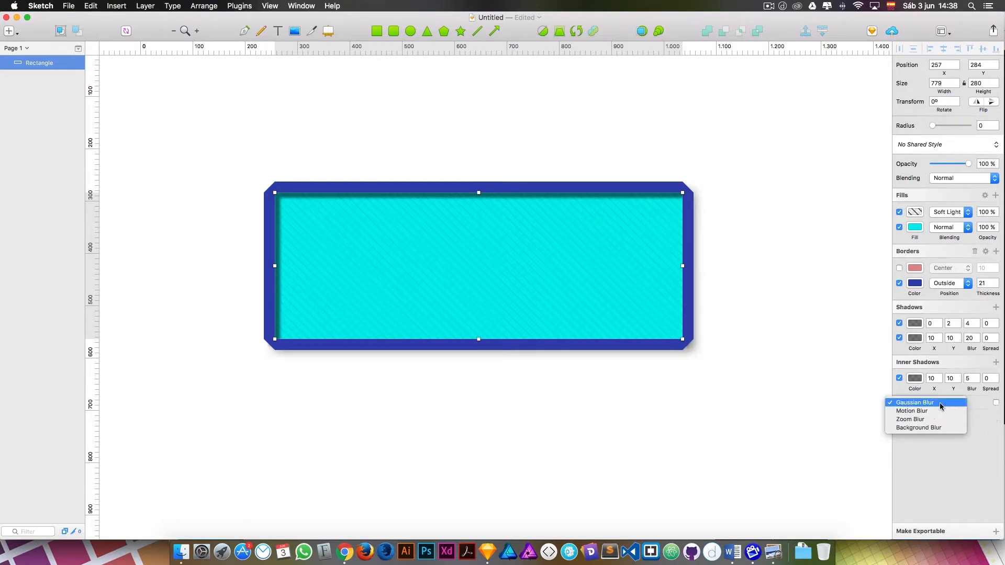
{"action": "left_click", "coordinate": [942, 403]}
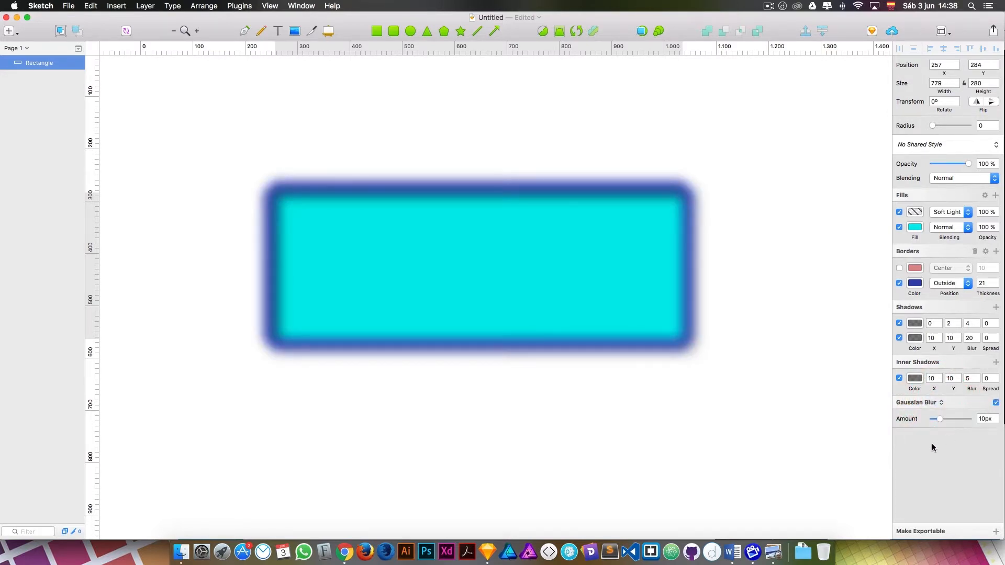
{"action": "left_click_drag", "start_coordinate": [939, 420], "coordinate": [978, 419]}
{"action": "left_click", "coordinate": [986, 419]}
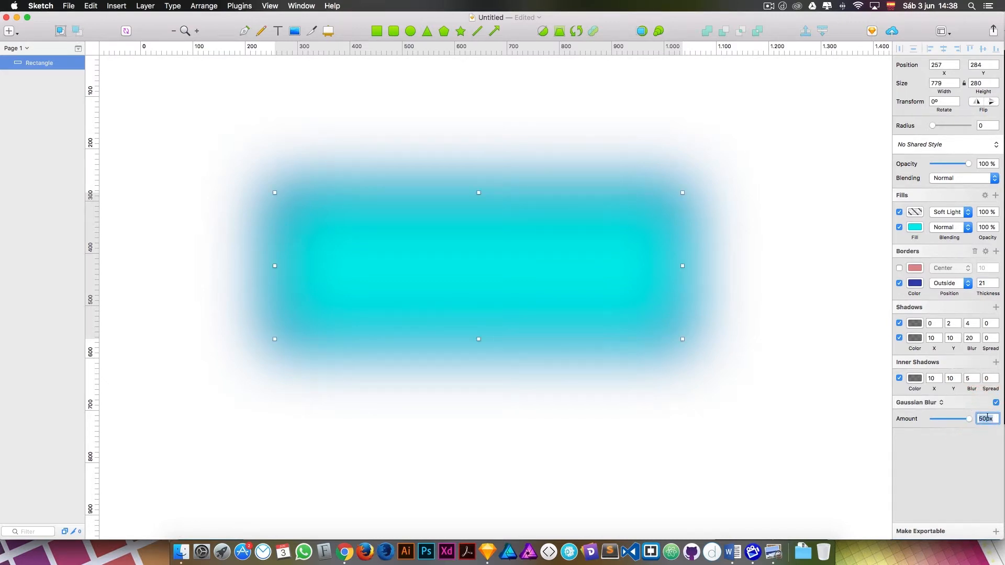
{"action": "left_click_drag", "start_coordinate": [941, 421], "coordinate": [926, 419]}
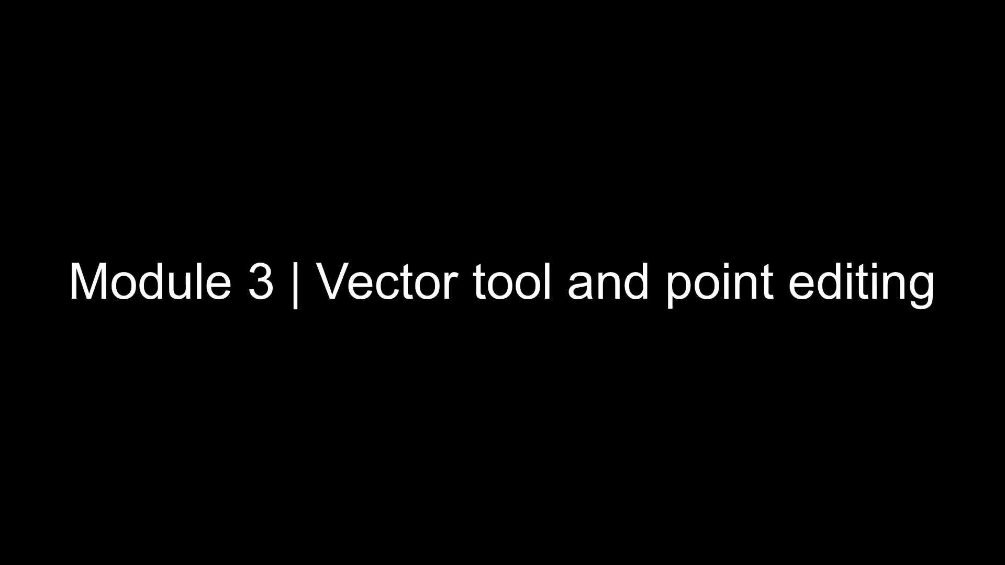
Start a straight-segment path with the Vector tool through points at about (258, 363), (466, 215) and (586, 385)
{"action": "left_click", "coordinate": [14, 34]}
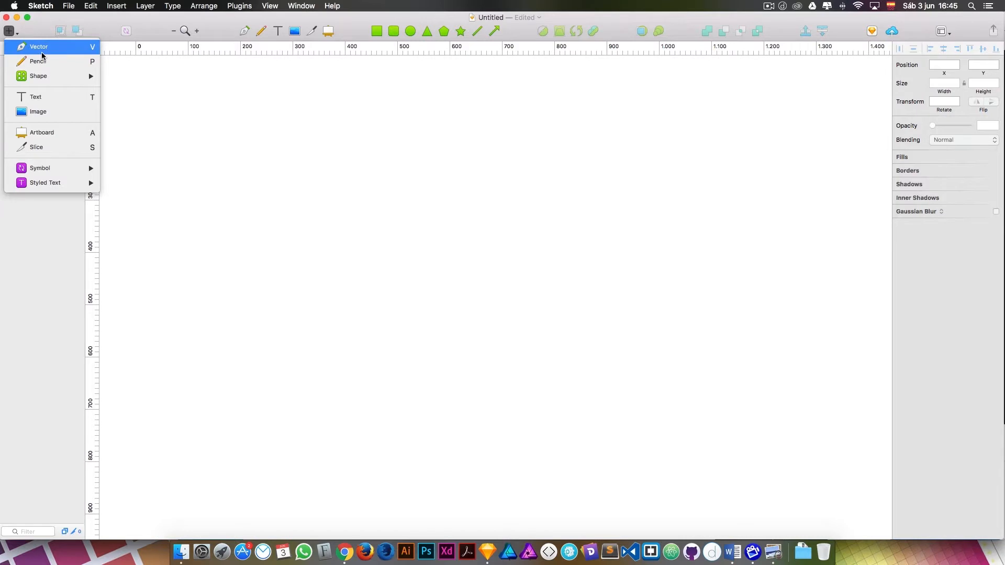
{"action": "left_click", "coordinate": [351, 24]}
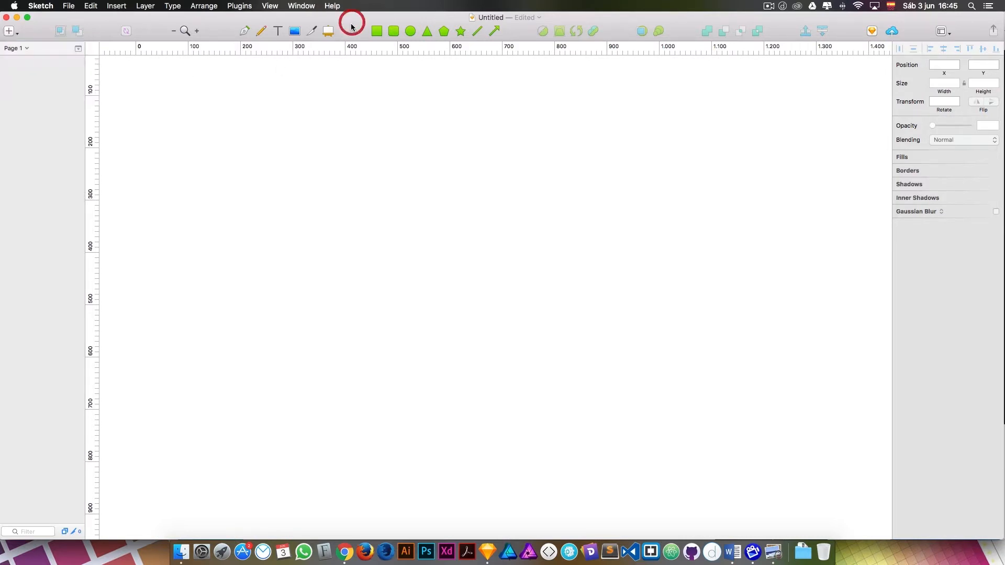
{"action": "left_click", "coordinate": [244, 31]}
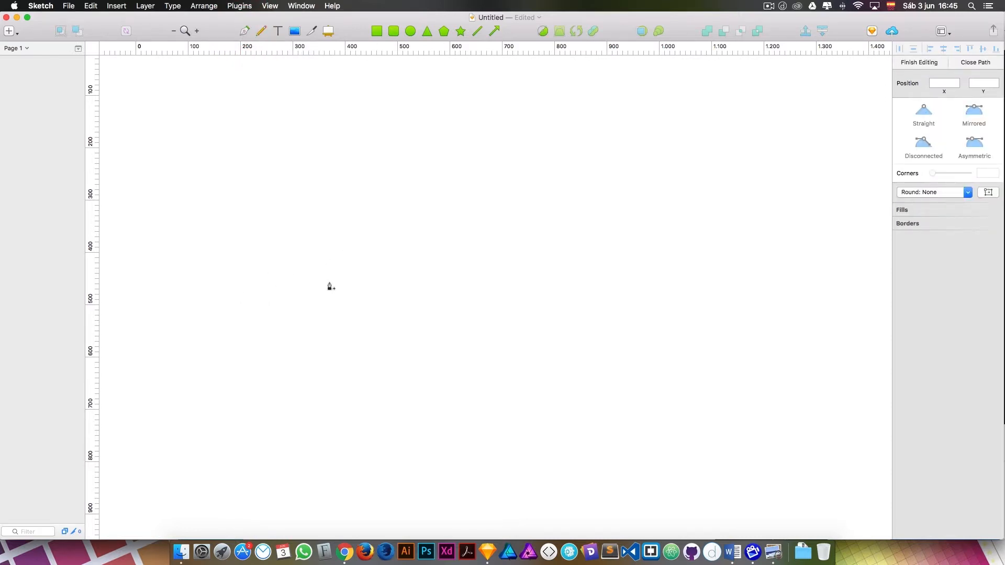
{"action": "left_click", "coordinate": [270, 233]}
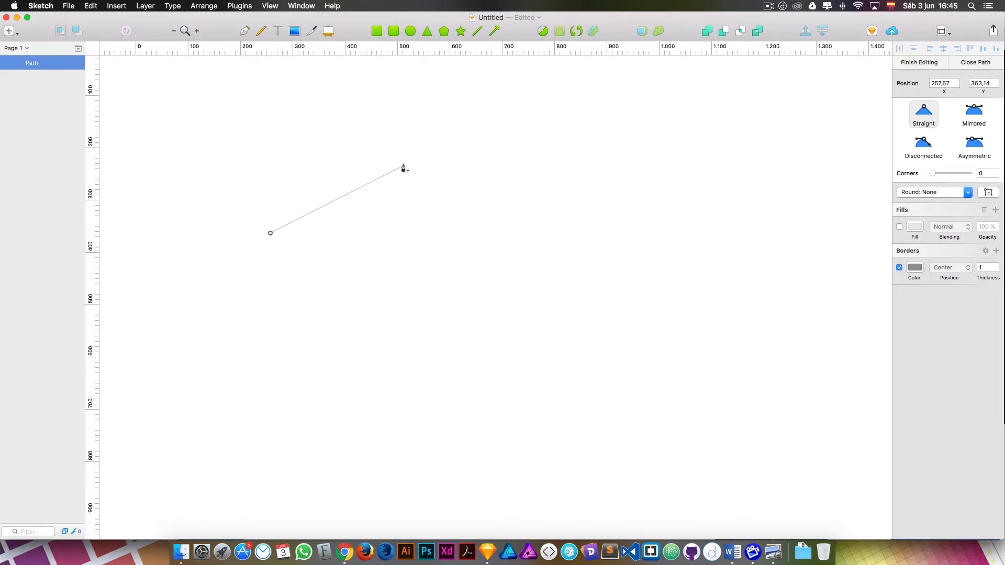
{"action": "left_click", "coordinate": [379, 156]}
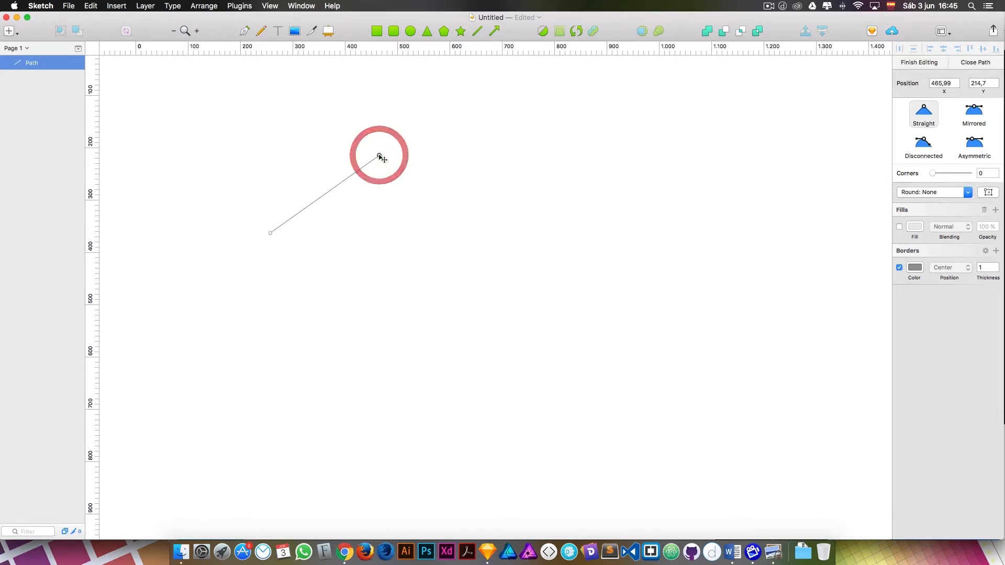
{"action": "left_click", "coordinate": [442, 245]}
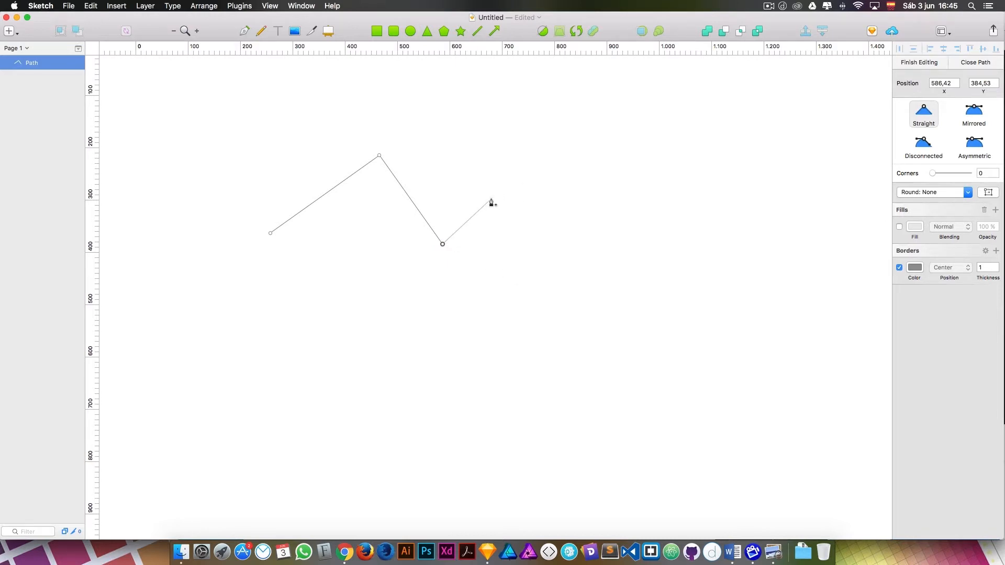
Switch drawing back and forth between the path's two ends and extend its last point with another straight segment
{"action": "key", "text": "shift"}
{"action": "key", "text": "Tab"}
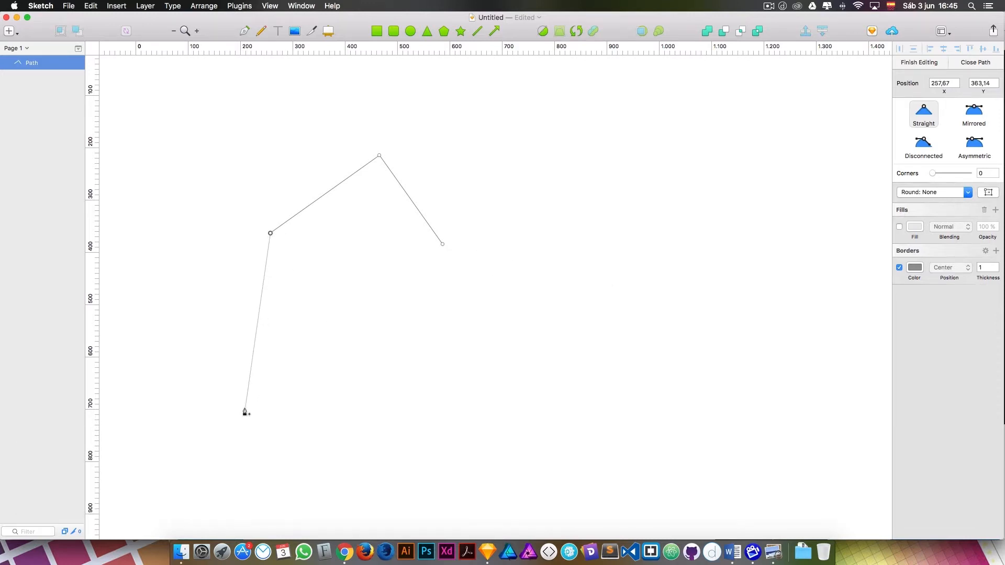
{"action": "key", "text": "Tab"}
{"action": "key", "text": "Tab"}
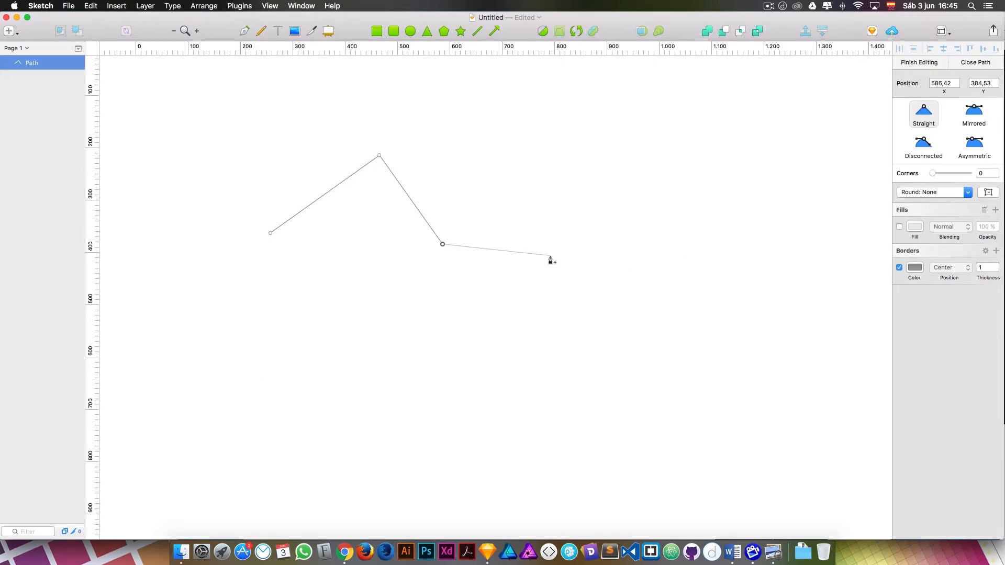
{"action": "key", "text": "Tab"}
{"action": "key", "text": "Tab"}
{"action": "key", "text": "Tab"}
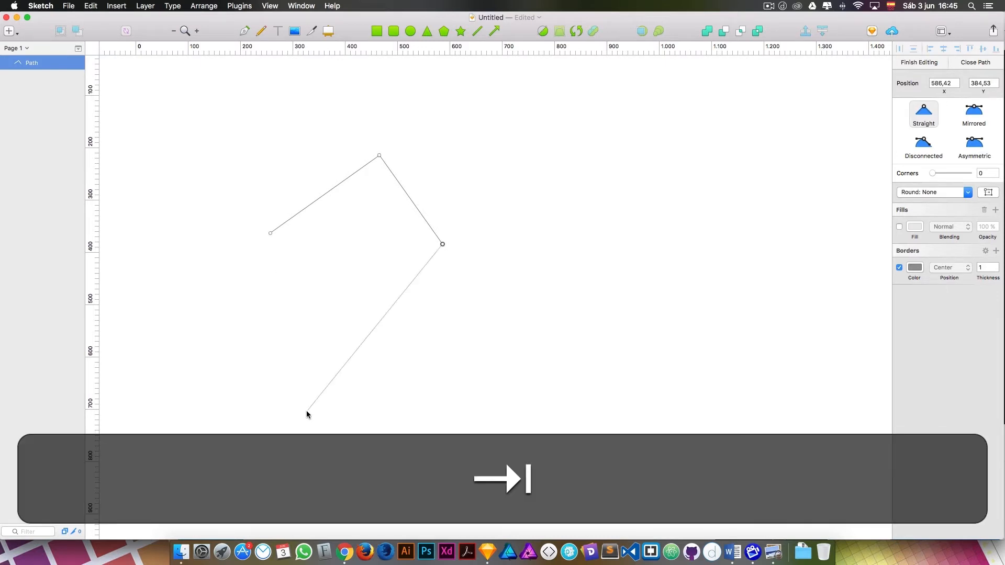
{"action": "key", "text": "Tab"}
{"action": "key", "text": "Tab"}
{"action": "key", "text": "Tab"}
{"action": "left_click", "coordinate": [622, 286]}
Continue from the path's first point through about (396, 754), (782, 737) and (1058, 698), and close the path at its other end
{"action": "key", "text": "Tab"}
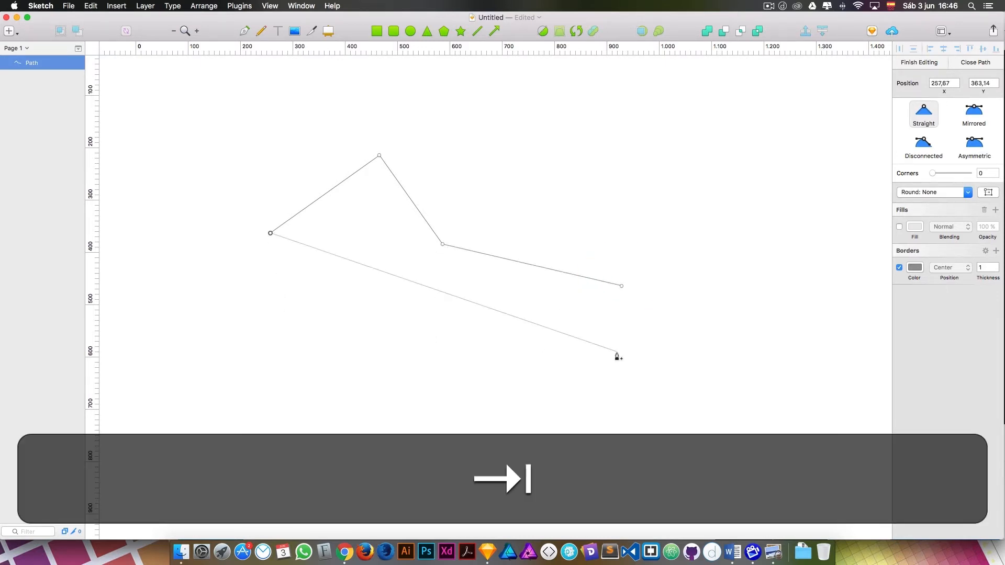
{"action": "left_click", "coordinate": [343, 438]}
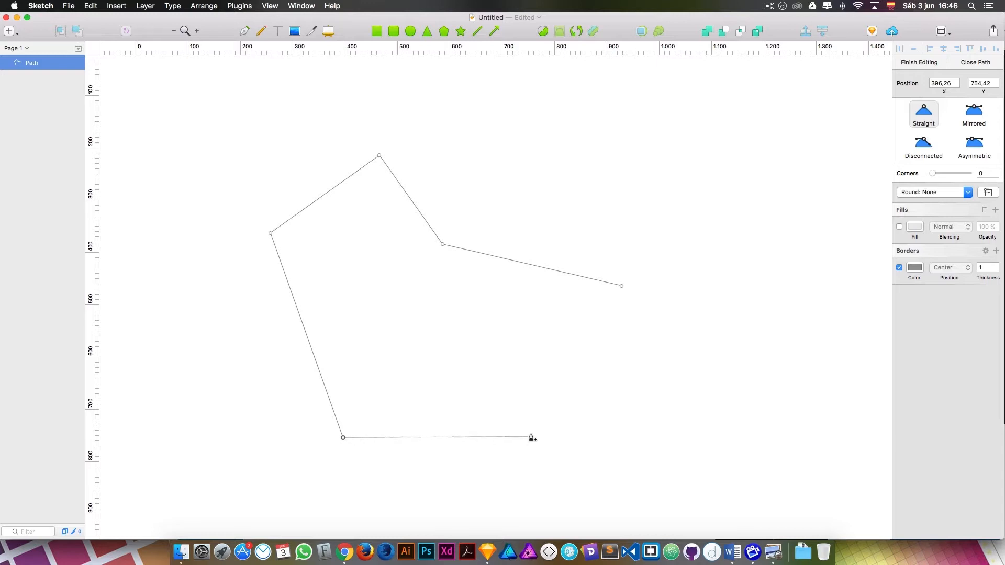
{"action": "left_click", "coordinate": [545, 428]}
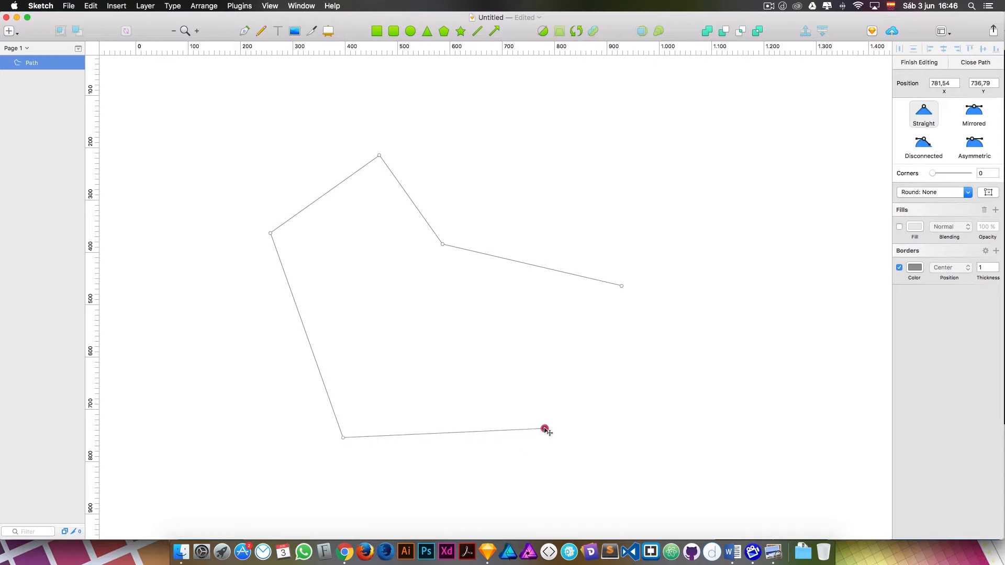
{"action": "left_click", "coordinate": [689, 408]}
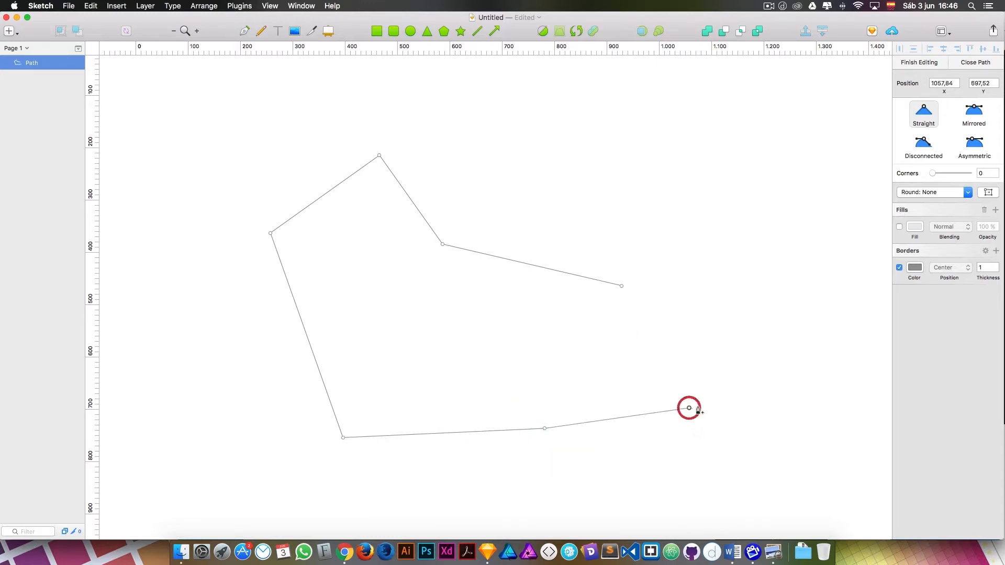
{"action": "left_click", "coordinate": [622, 287]}
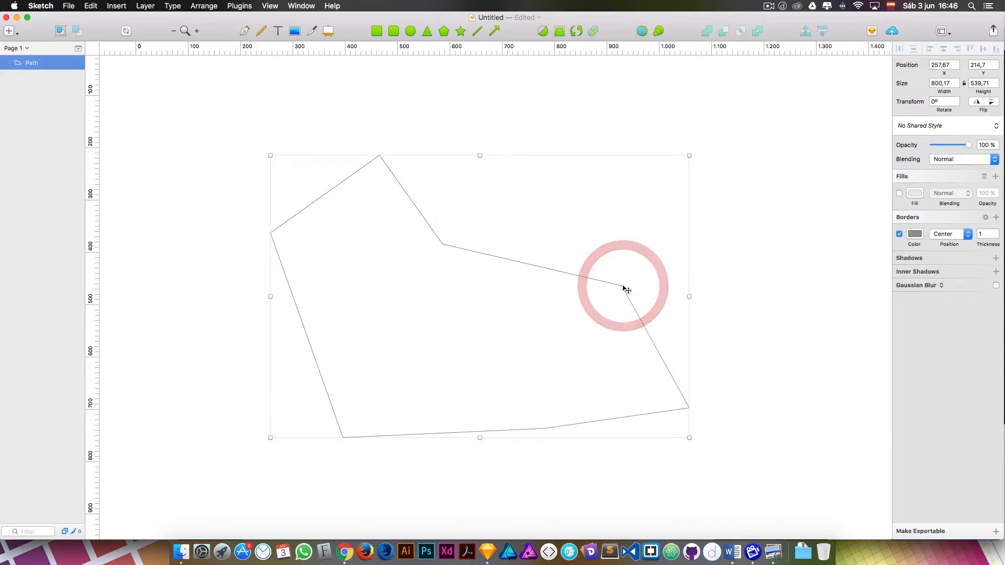
Move the whole closed path up and to the left, to about X 173, and deselect it
{"action": "left_click", "coordinate": [743, 228]}
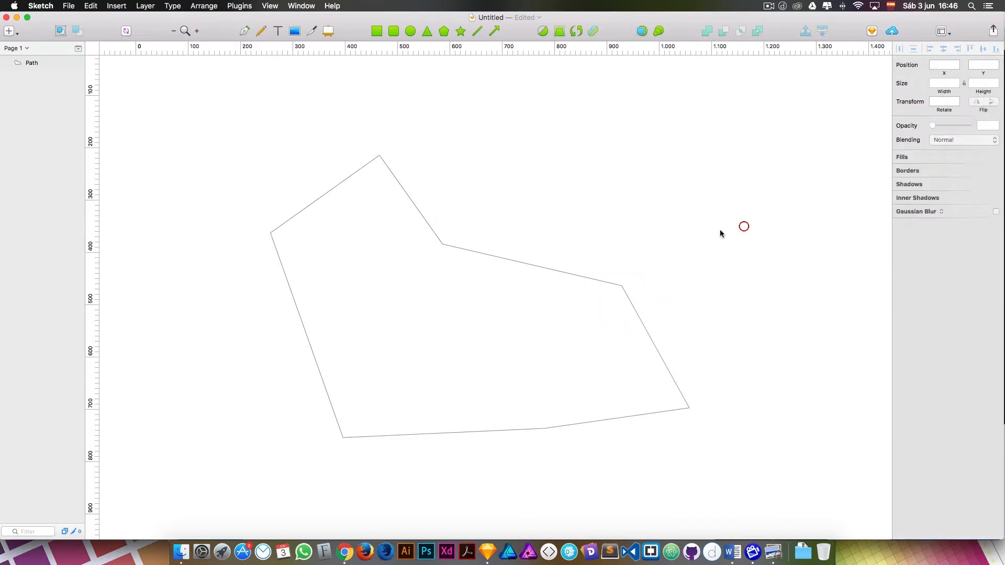
{"action": "left_click", "coordinate": [473, 250]}
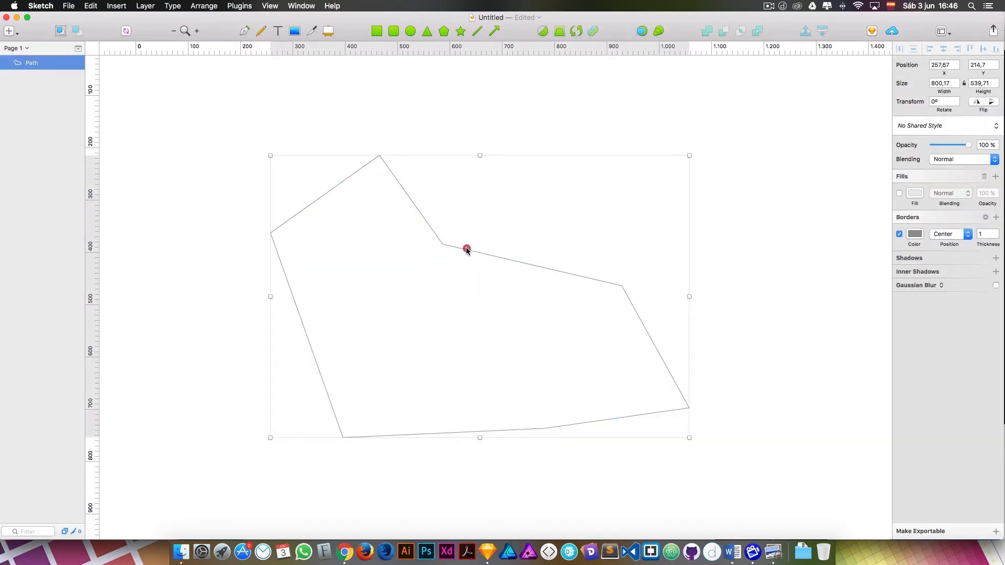
{"action": "left_click_drag", "start_coordinate": [465, 249], "coordinate": [422, 220]}
{"action": "left_click", "coordinate": [674, 270]}
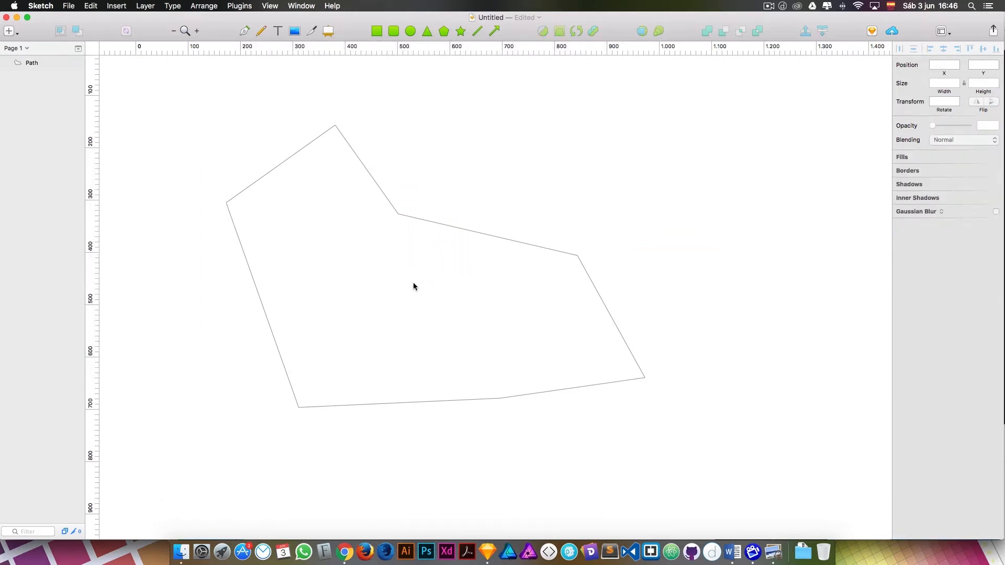
Edit the path's points and move its topmost point to about (336, 126)
{"action": "double_click", "coordinate": [476, 231]}
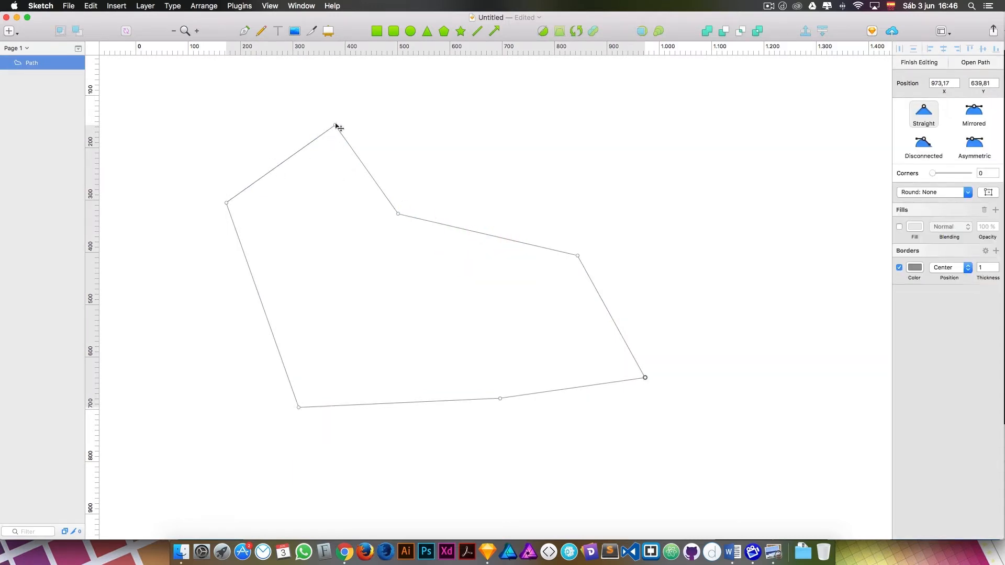
{"action": "left_click_drag", "start_coordinate": [338, 127], "coordinate": [314, 112]}
{"action": "left_click", "coordinate": [283, 170]}
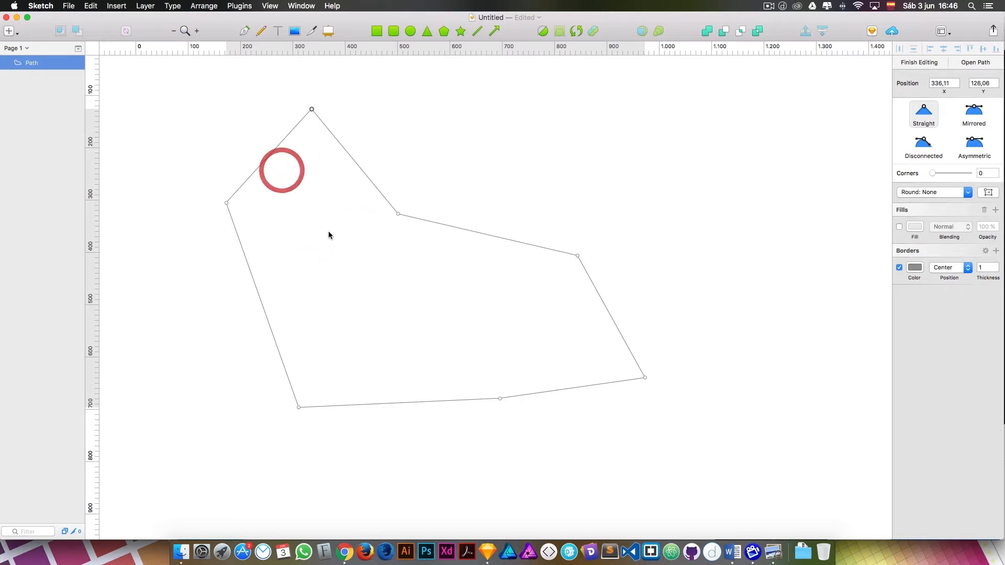
Add a point beside the topmost one and place it at about (573, 160), and move the inner corner point to the right
{"action": "left_click", "coordinate": [355, 162]}
{"action": "left_click_drag", "start_coordinate": [356, 164], "coordinate": [435, 126]}
{"action": "left_click", "coordinate": [351, 215]}
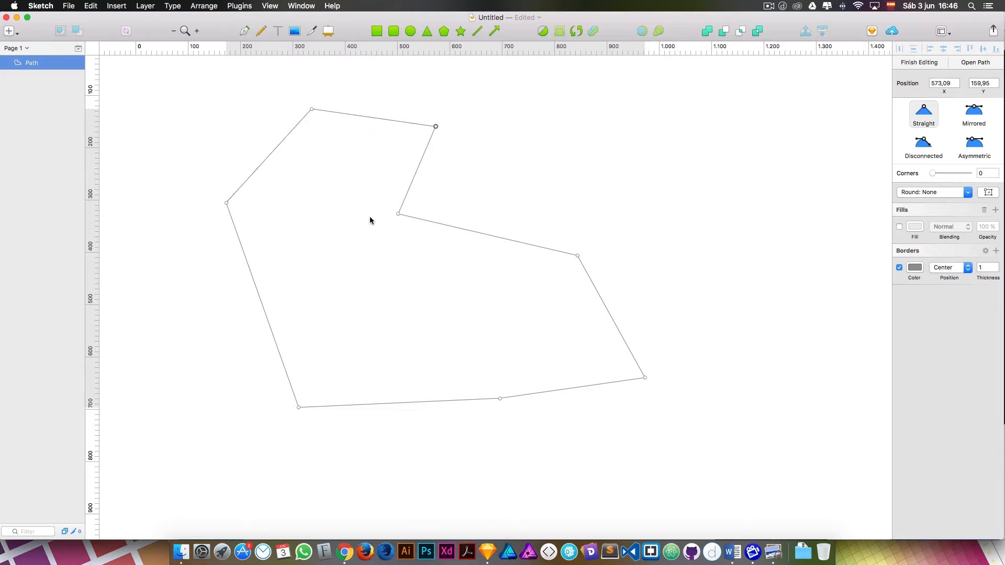
{"action": "left_click_drag", "start_coordinate": [399, 214], "coordinate": [473, 222]}
{"action": "left_click", "coordinate": [656, 190]}
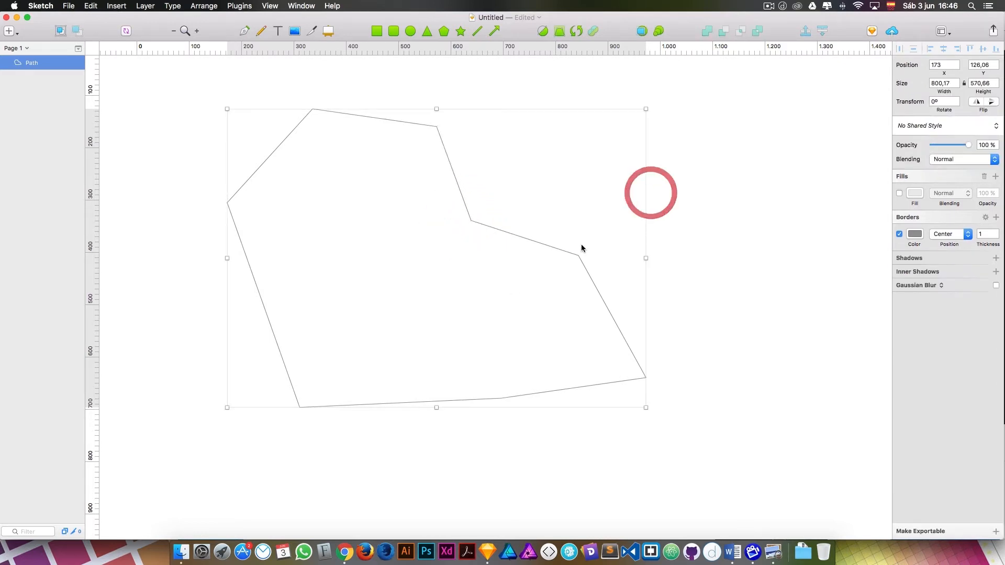
Delete the edited path from the canvas
{"action": "left_click", "coordinate": [561, 254]}
{"action": "key", "text": "BackSpace"}
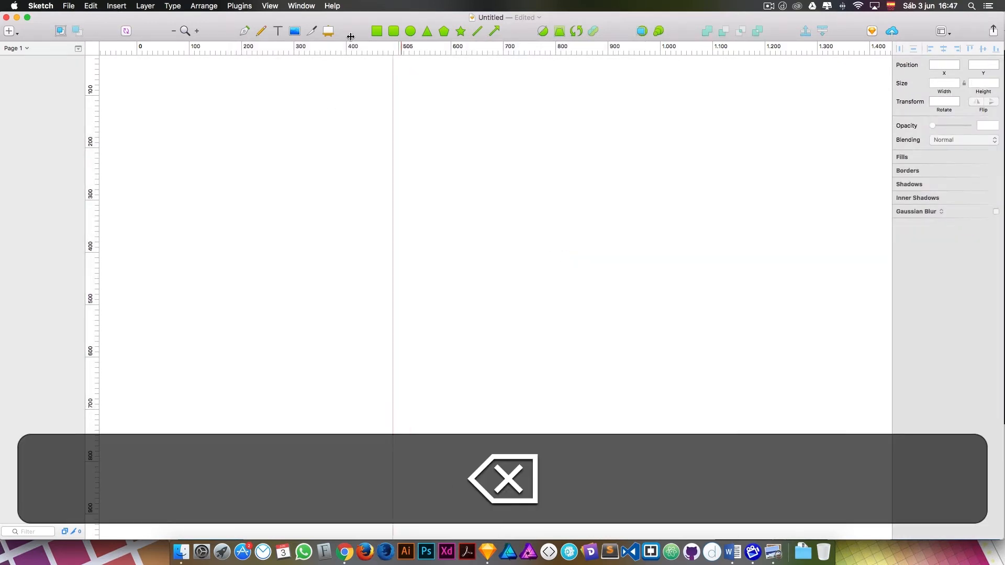
Draw an open arch-shaped path from three curved points with the Vector tool, about 638 wide and 259 high, and finish editing it
{"action": "left_click", "coordinate": [245, 31]}
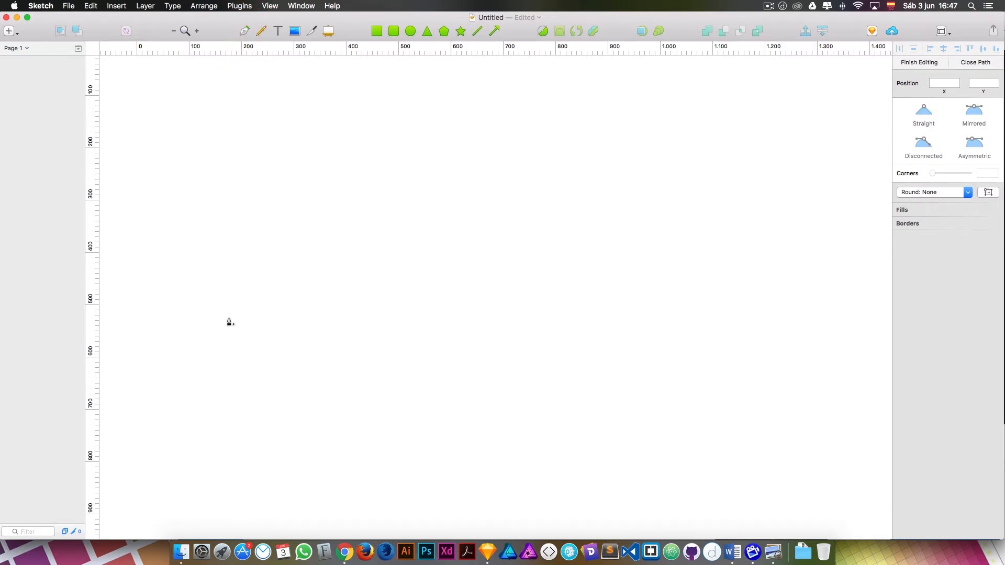
{"action": "left_click_drag", "start_coordinate": [229, 318], "coordinate": [267, 229]}
{"action": "left_click_drag", "start_coordinate": [440, 230], "coordinate": [496, 247]}
{"action": "left_click_drag", "start_coordinate": [563, 359], "coordinate": [571, 429]}
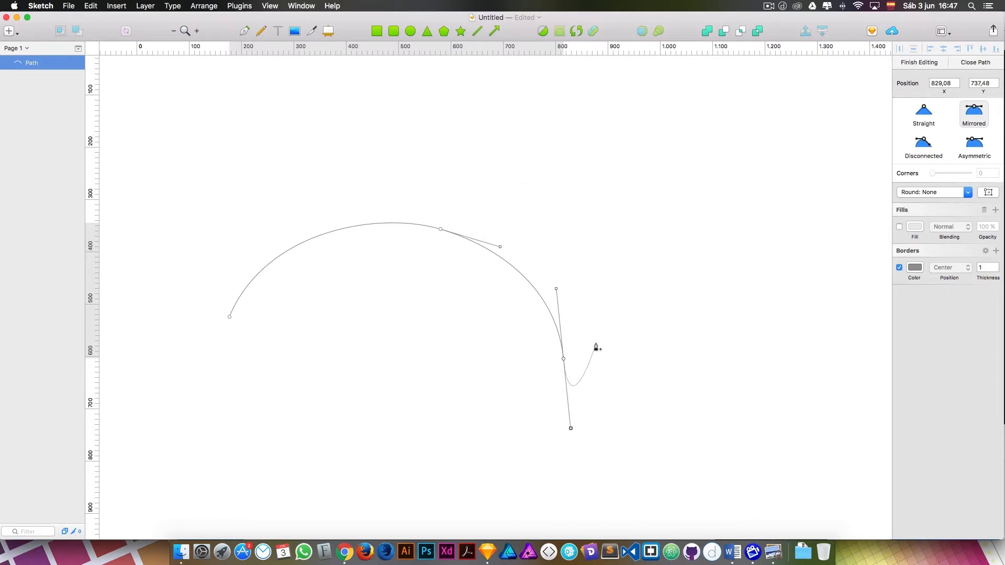
{"action": "key", "text": "super+z"}
{"action": "left_click", "coordinate": [633, 307]}
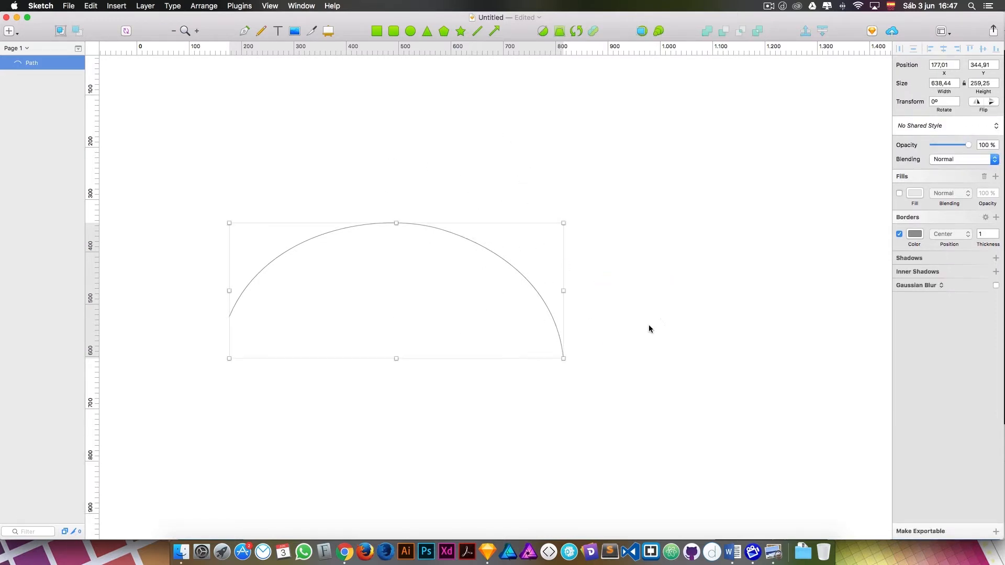
{"action": "left_click", "coordinate": [690, 279]}
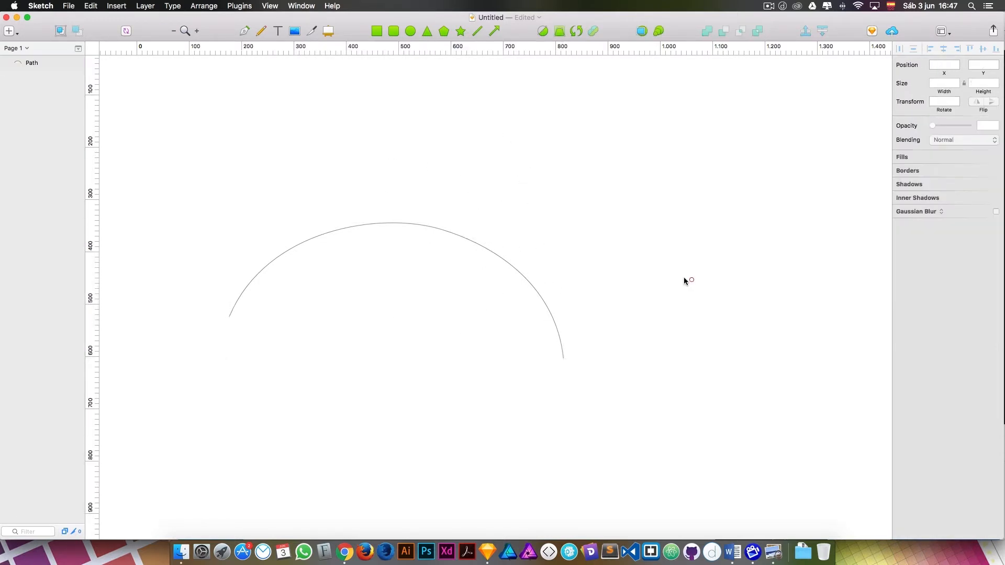
Edit the arch path's points, move its middle point to about (563, 363) and tilt that point's handles slightly
{"action": "double_click", "coordinate": [527, 283]}
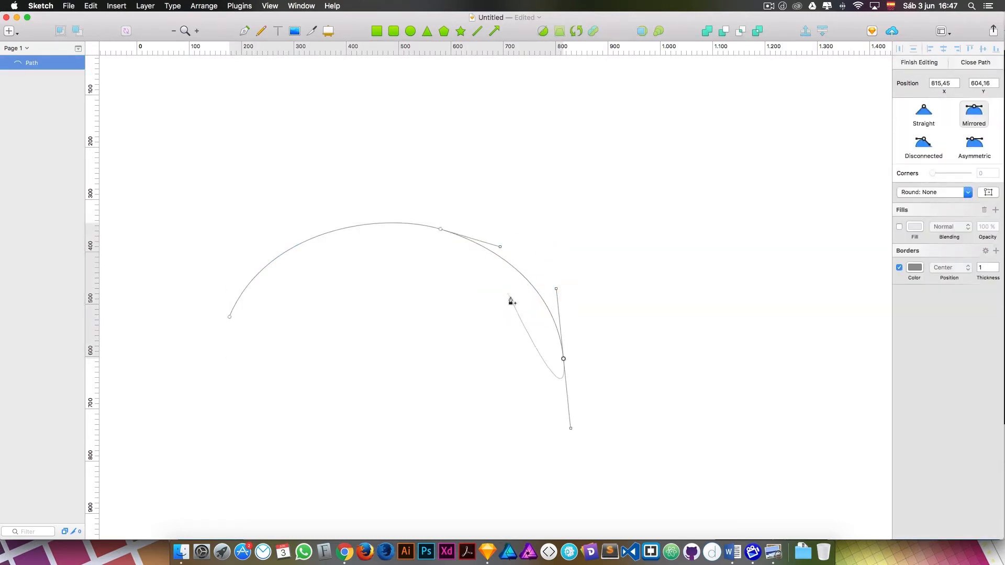
{"action": "key", "text": "super+z"}
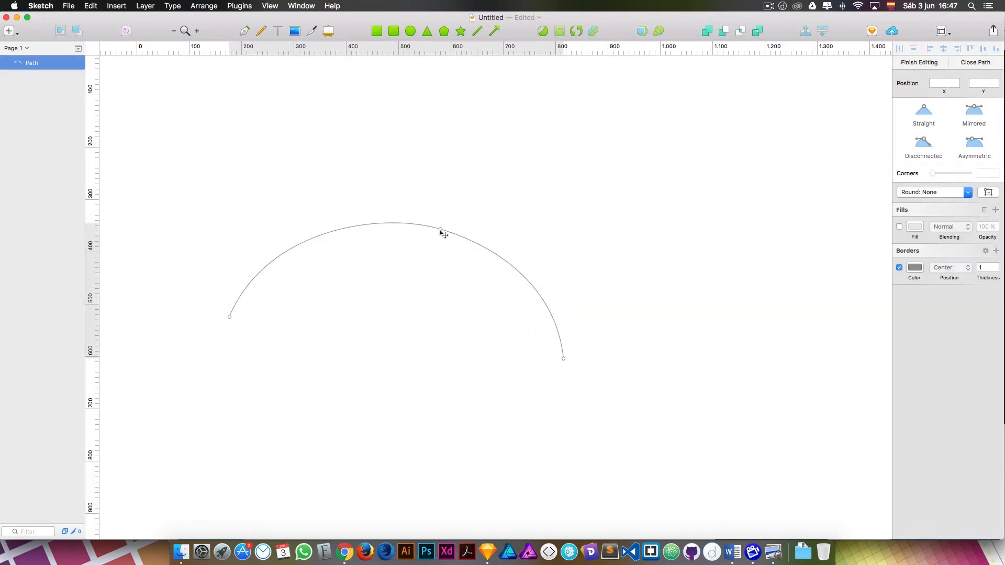
{"action": "left_click", "coordinate": [441, 230]}
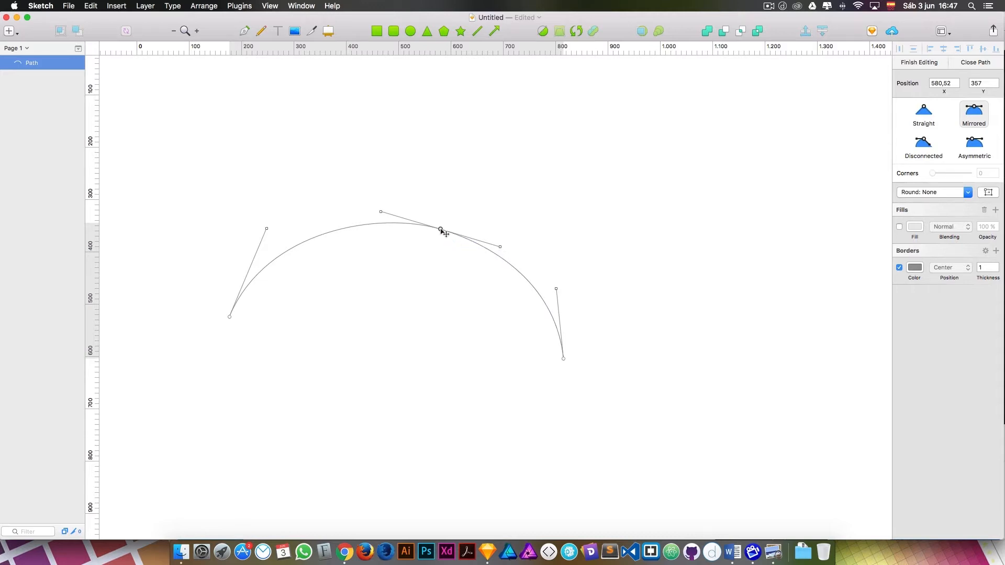
{"action": "mouse_move", "coordinate": [442, 230]}
{"action": "left_mouse_down"}
{"action": "mouse_move", "coordinate": [449, 199]}
{"action": "mouse_move", "coordinate": [398, 297]}
{"action": "mouse_move", "coordinate": [433, 233]}
{"action": "left_mouse_up"}
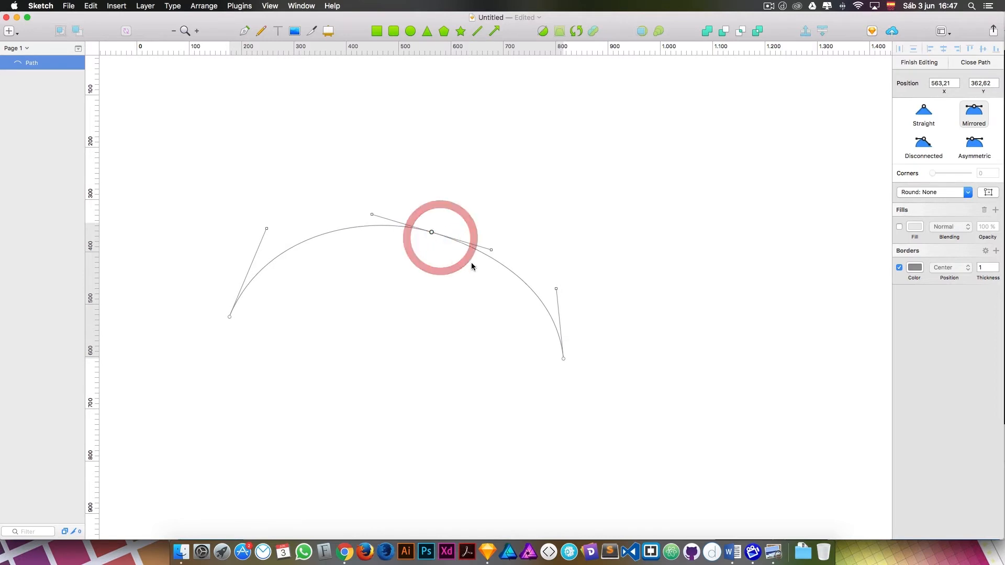
{"action": "mouse_move", "coordinate": [492, 251]}
{"action": "left_mouse_down"}
{"action": "mouse_move", "coordinate": [489, 220]}
{"action": "mouse_move", "coordinate": [453, 234]}
{"action": "mouse_move", "coordinate": [557, 255]}
{"action": "mouse_move", "coordinate": [527, 251]}
{"action": "mouse_move", "coordinate": [518, 202]}
{"action": "mouse_move", "coordinate": [491, 294]}
{"action": "mouse_move", "coordinate": [516, 254]}
{"action": "mouse_move", "coordinate": [516, 207]}
{"action": "mouse_move", "coordinate": [513, 255]}
{"action": "mouse_move", "coordinate": [533, 261]}
{"action": "mouse_move", "coordinate": [543, 244]}
{"action": "mouse_move", "coordinate": [494, 245]}
{"action": "left_mouse_up"}
{"action": "left_click", "coordinate": [514, 206]}
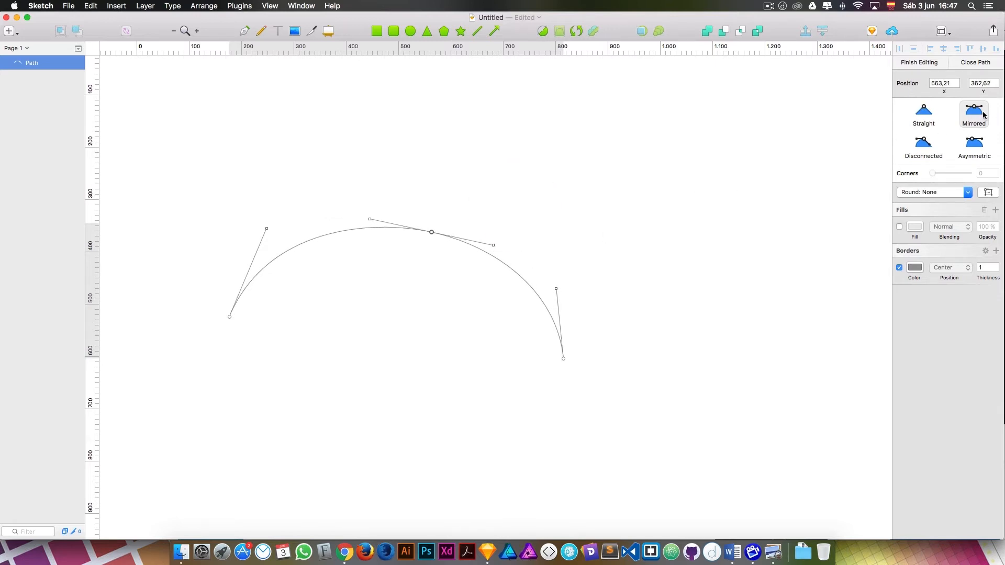
Make the arch's middle point Straight, move it to about (597, 242), and set it to Mirrored
{"action": "left_click", "coordinate": [924, 114]}
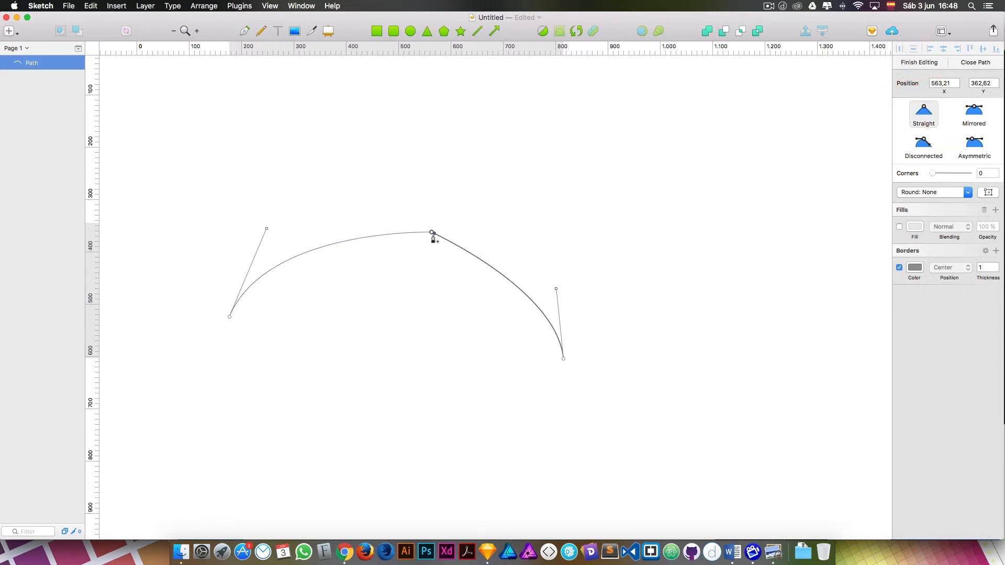
{"action": "left_click_drag", "start_coordinate": [429, 230], "coordinate": [449, 169]}
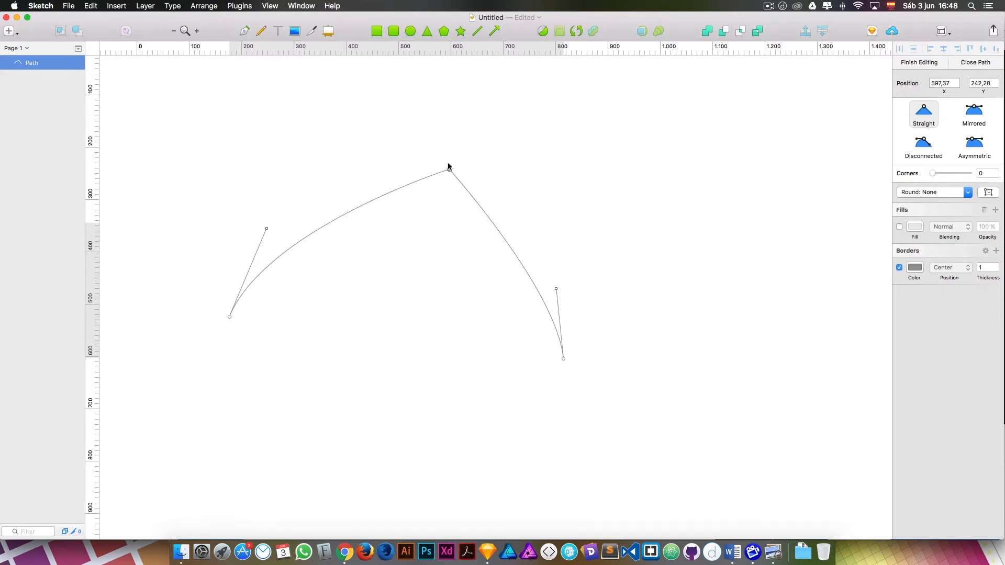
{"action": "left_click", "coordinate": [977, 115]}
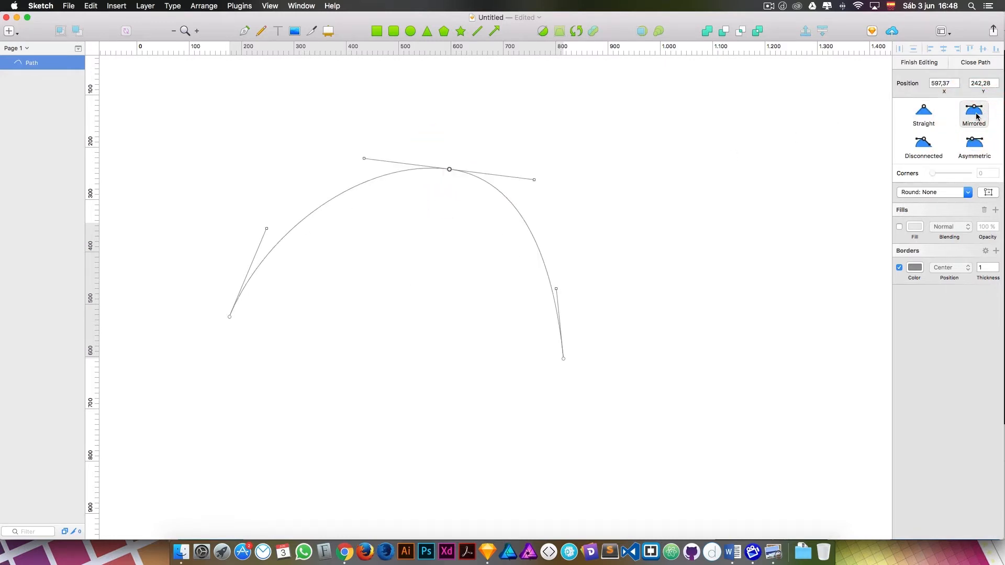
{"action": "left_click", "coordinate": [923, 113]}
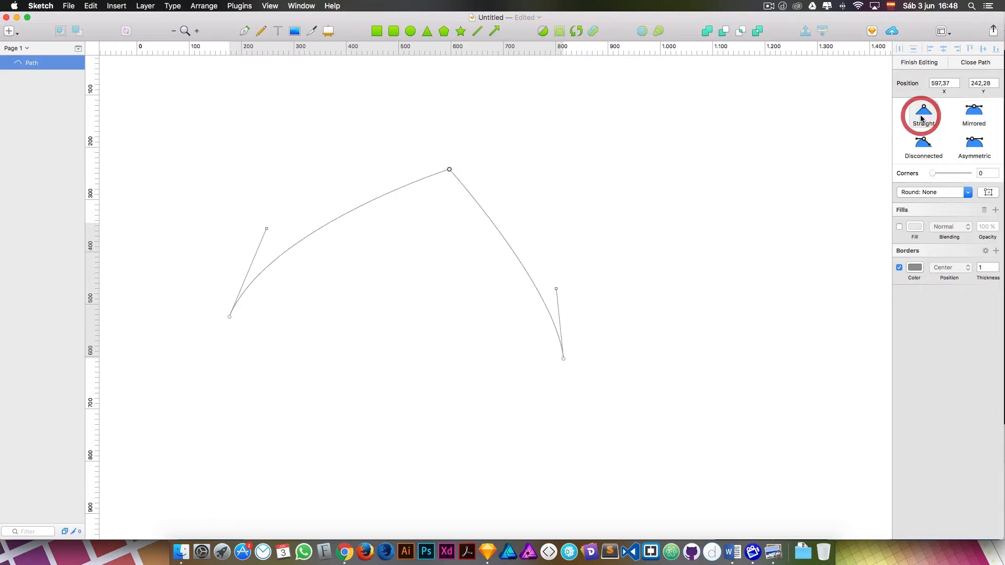
{"action": "left_click", "coordinate": [973, 113]}
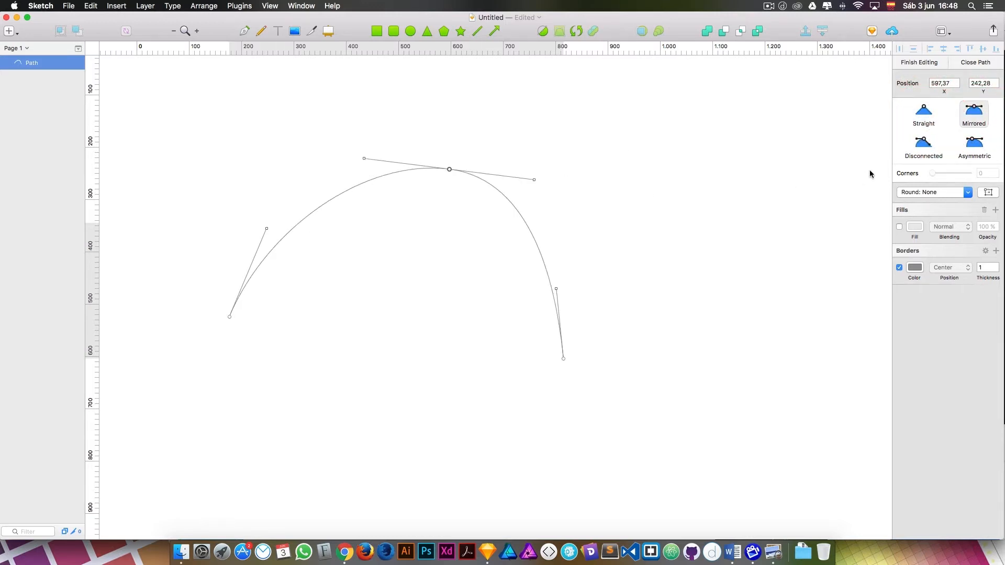
Shorten the top point's mirrored handles, set the point to Asymmetric and shorten only its left handle
{"action": "left_click_drag", "start_coordinate": [537, 182], "coordinate": [482, 169]}
{"action": "left_click", "coordinate": [975, 144]}
{"action": "mouse_move", "coordinate": [387, 167]}
{"action": "left_mouse_down"}
{"action": "mouse_move", "coordinate": [266, 160]}
{"action": "mouse_move", "coordinate": [406, 165]}
{"action": "left_mouse_up"}
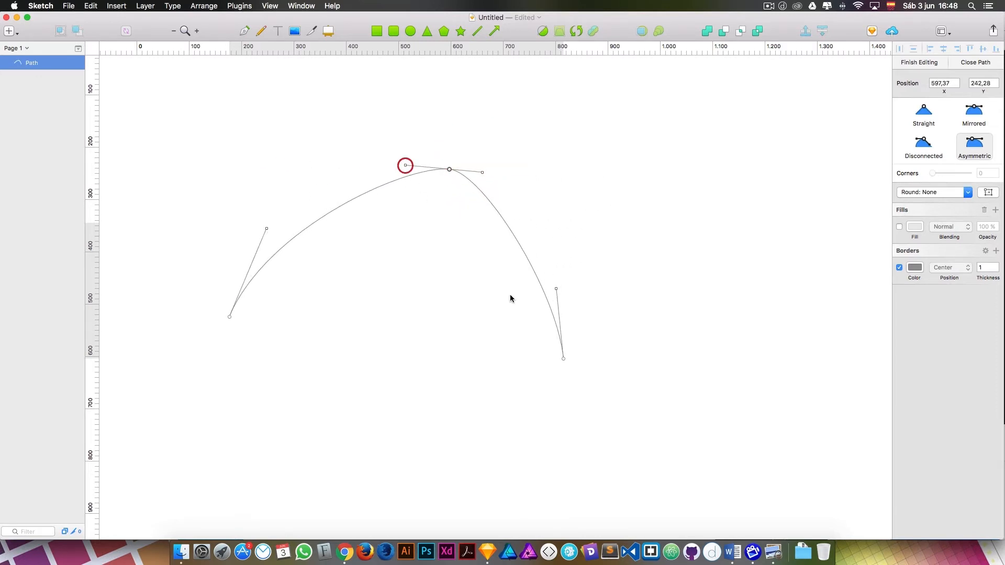
Set the top point to Disconnected, pull its right handle far up and right, and swing its left handle down below the arch
{"action": "left_click", "coordinate": [922, 153]}
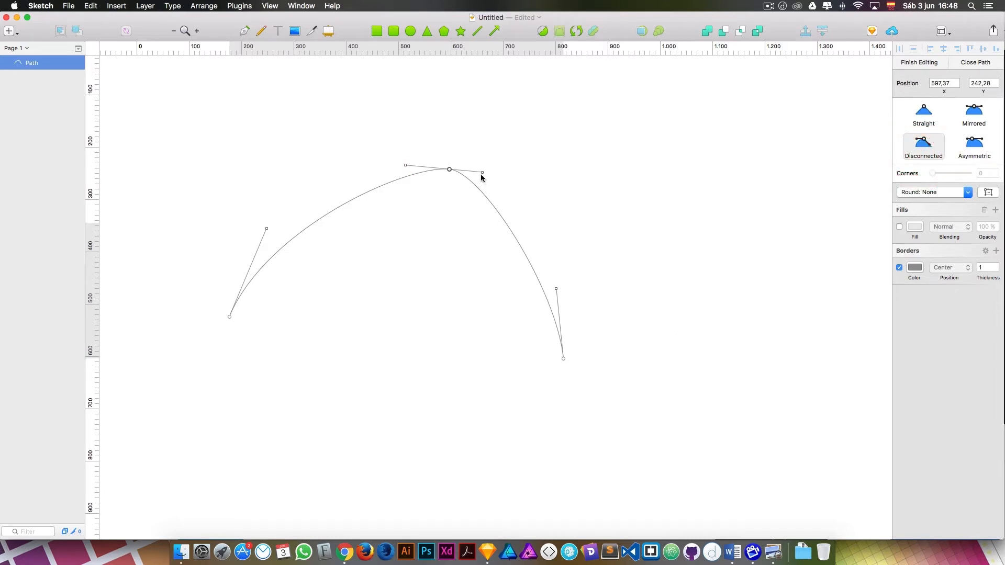
{"action": "left_click_drag", "start_coordinate": [483, 173], "coordinate": [533, 131]}
{"action": "left_click", "coordinate": [450, 169]}
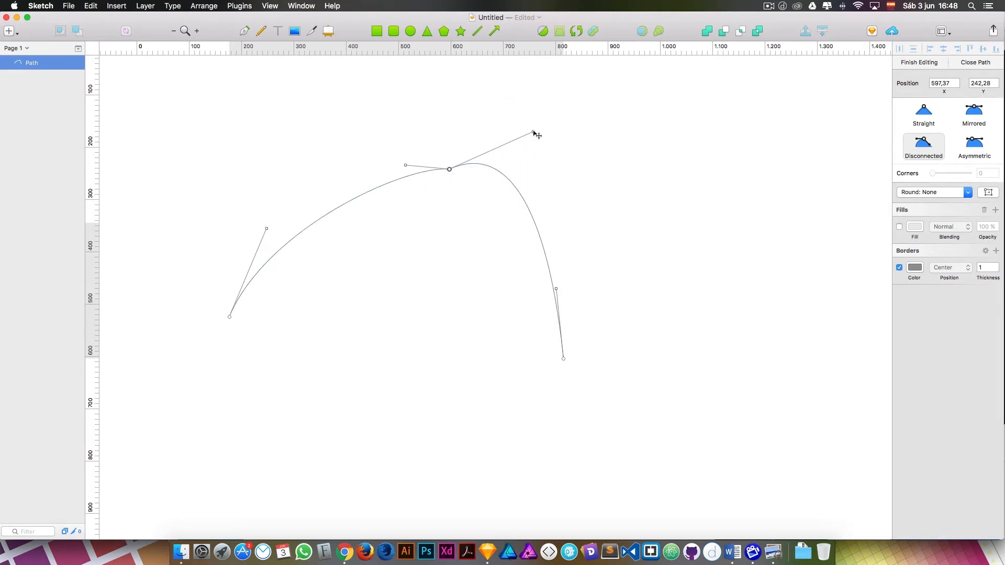
{"action": "left_click_drag", "start_coordinate": [533, 132], "coordinate": [702, 125]}
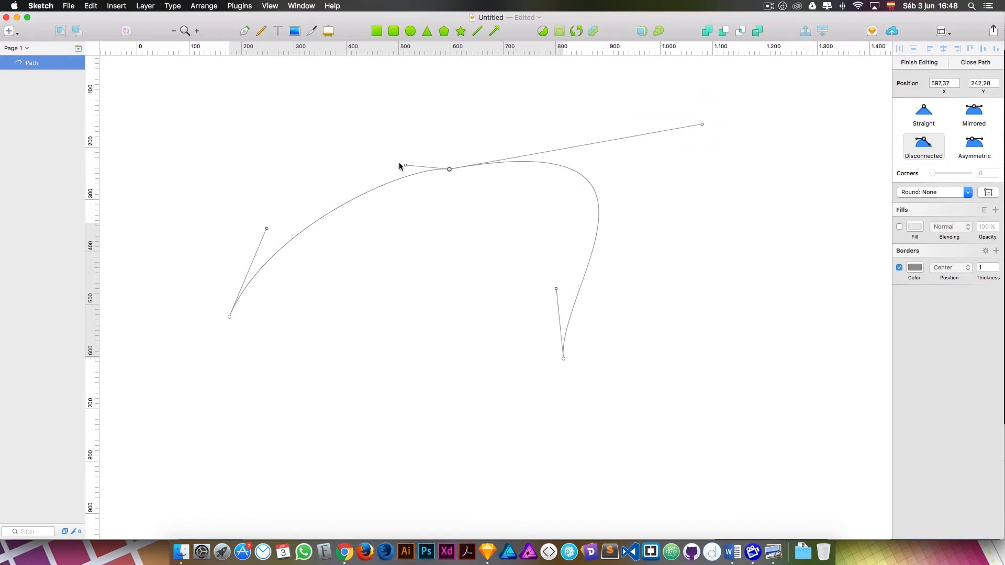
{"action": "left_click_drag", "start_coordinate": [406, 166], "coordinate": [480, 335]}
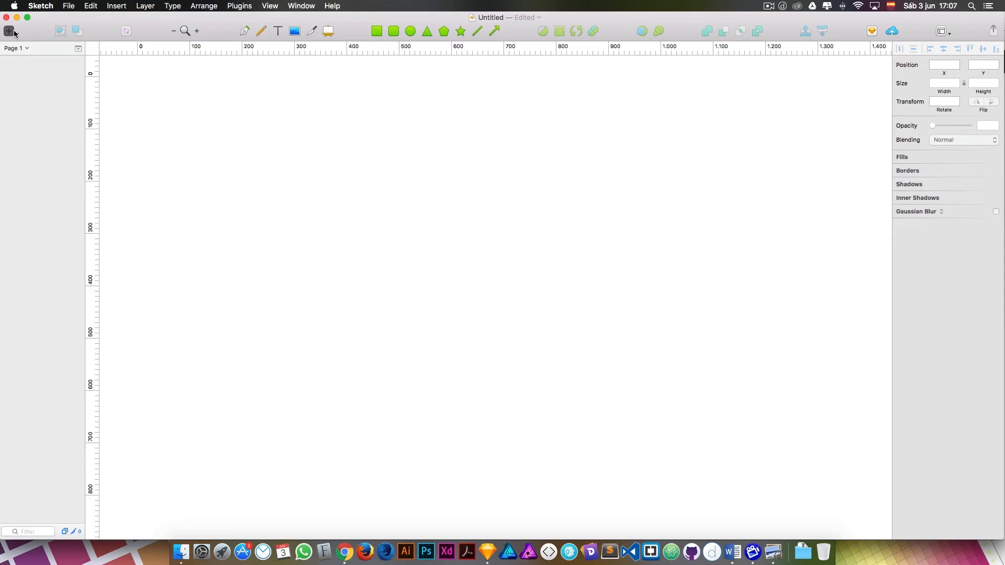
Draw a freehand handwriting-like scribble with the Pencil tool, about 576 wide and 235 high, and deselect it
{"action": "left_click", "coordinate": [9, 31]}
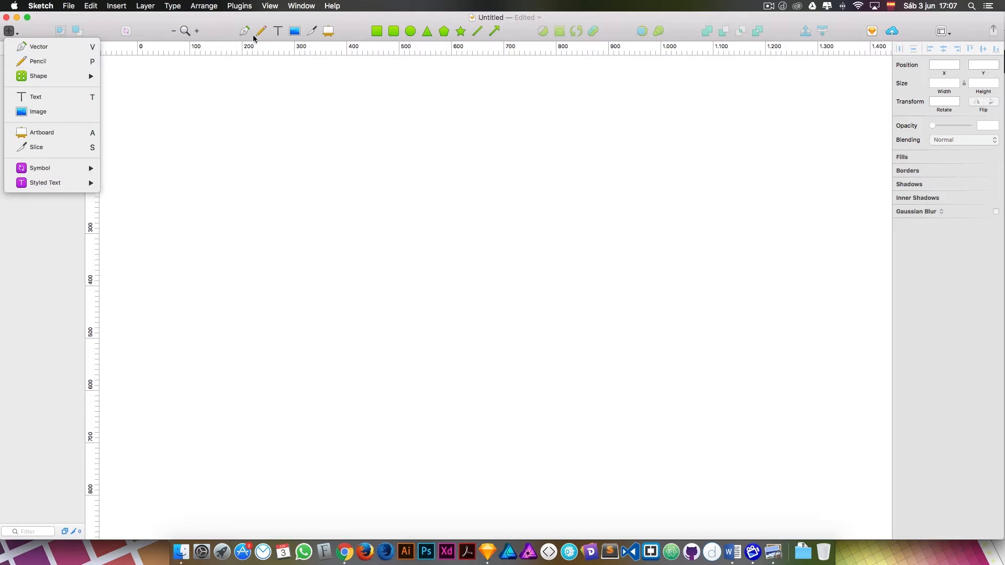
{"action": "left_click", "coordinate": [221, 32]}
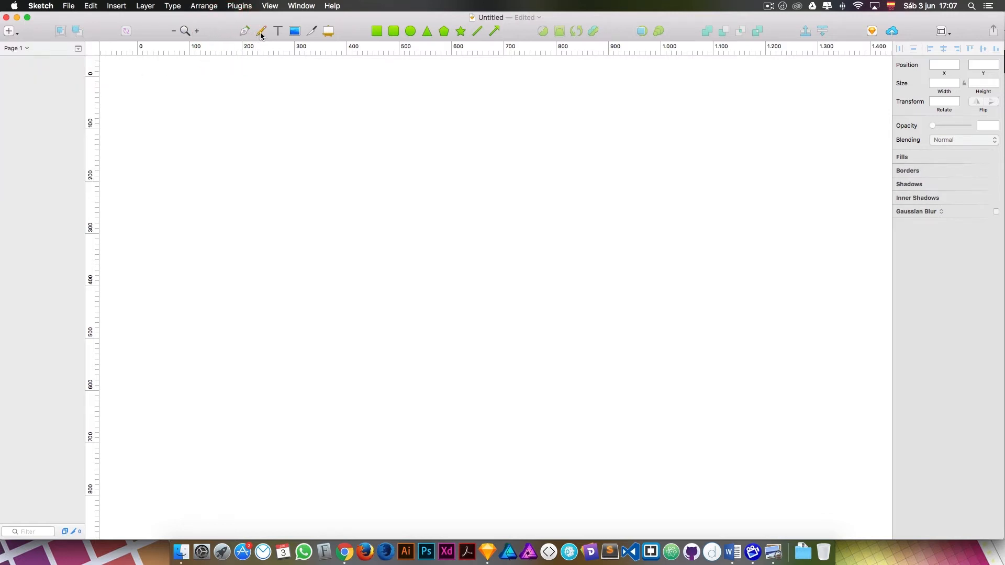
{"action": "left_click", "coordinate": [260, 32]}
{"action": "mouse_move", "coordinate": [170, 334]}
{"action": "left_mouse_down"}
{"action": "mouse_move", "coordinate": [288, 289]}
{"action": "mouse_move", "coordinate": [334, 214]}
{"action": "mouse_move", "coordinate": [297, 221]}
{"action": "mouse_move", "coordinate": [258, 293]}
{"action": "mouse_move", "coordinate": [297, 296]}
{"action": "mouse_move", "coordinate": [355, 239]}
{"action": "mouse_move", "coordinate": [331, 301]}
{"action": "mouse_move", "coordinate": [415, 263]}
{"action": "mouse_move", "coordinate": [470, 276]}
{"action": "left_mouse_up"}
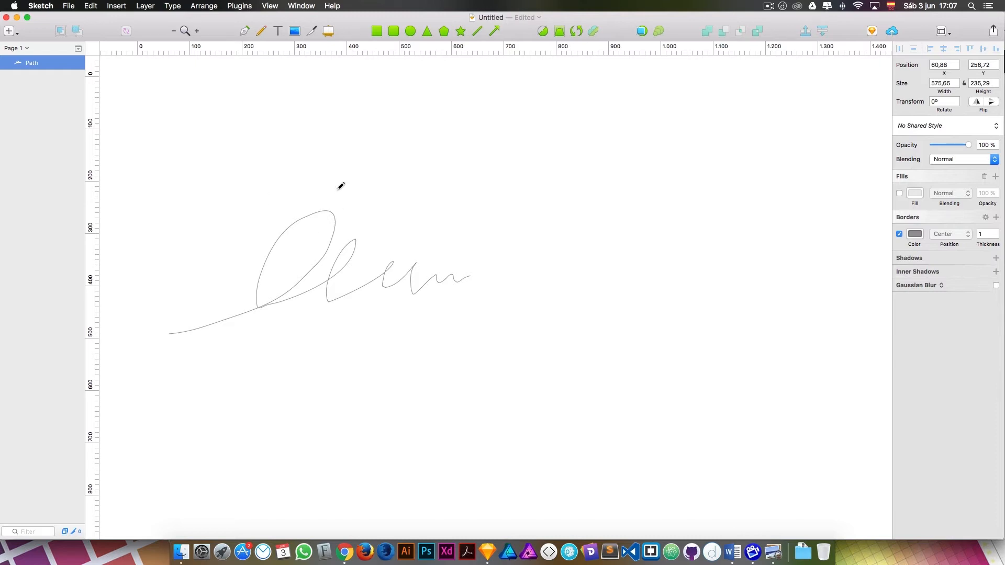
{"action": "key", "text": "Escape"}
{"action": "key", "text": "Escape"}
{"action": "left_click", "coordinate": [396, 151]}
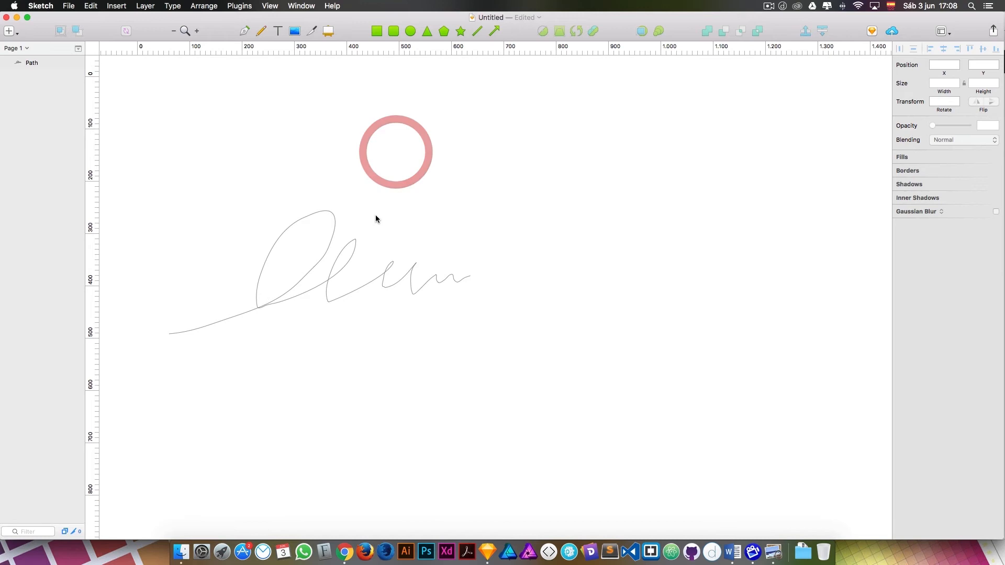
Edit the scribble's points and extend its right end with four straight segments running from about (710, 479) around to about (166, 566)
{"action": "double_click", "coordinate": [328, 246]}
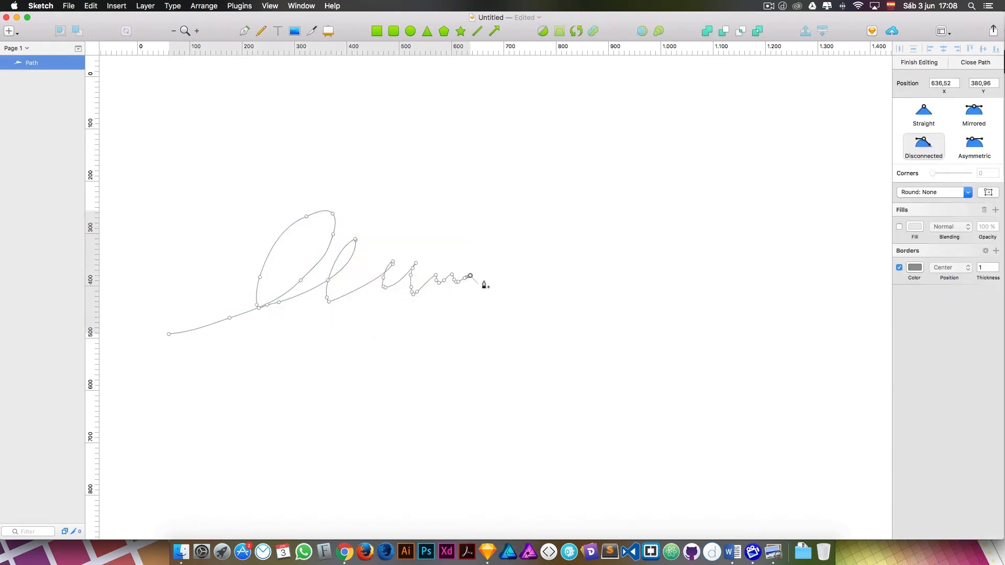
{"action": "left_click", "coordinate": [509, 327]}
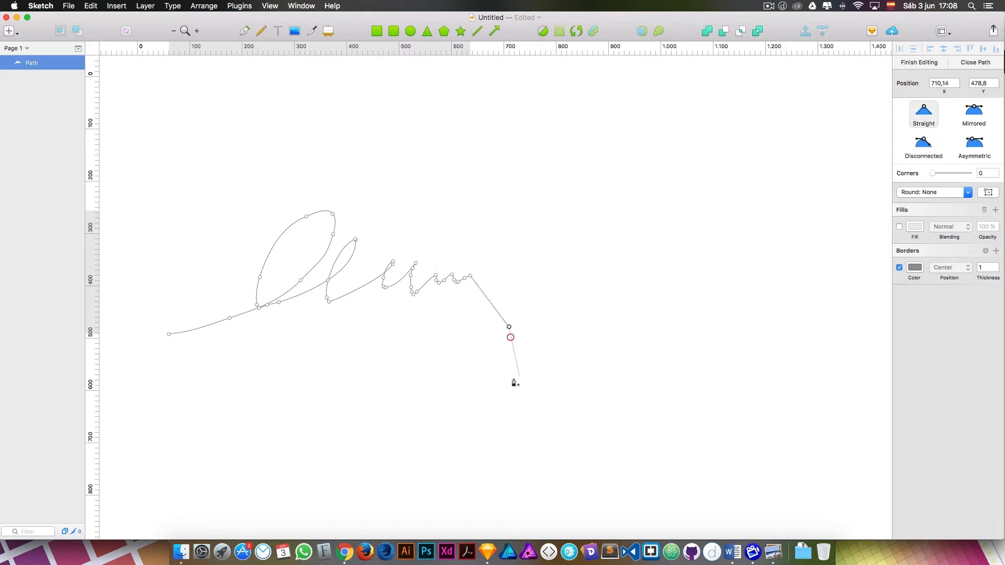
{"action": "left_click", "coordinate": [453, 377]}
{"action": "left_click", "coordinate": [296, 388]}
{"action": "left_click", "coordinate": [224, 373]}
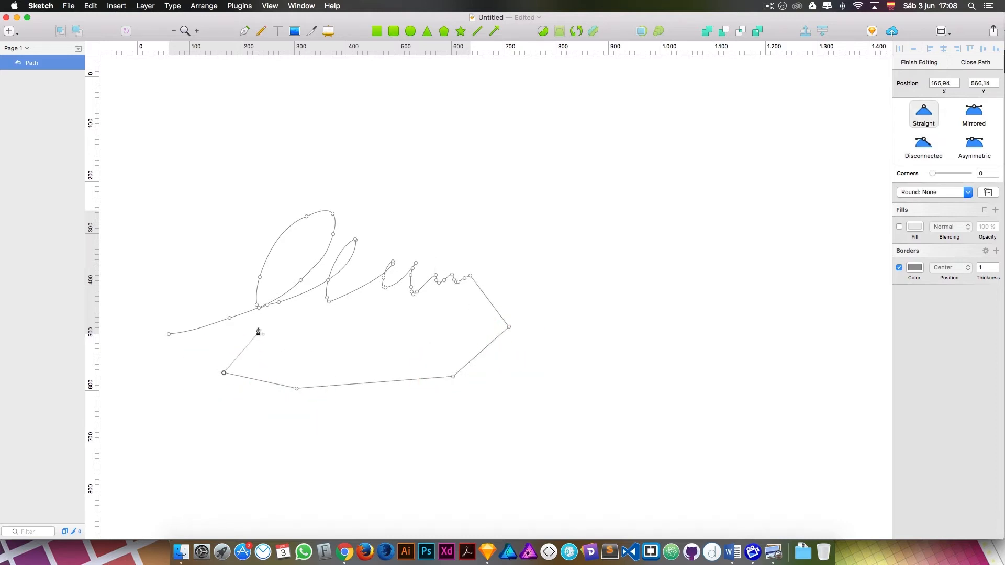
Move the scribble's second point to about (-2, 292), lengthen a handle of the big loop's top point and move that point to about (389, 184)
{"action": "left_click_drag", "start_coordinate": [230, 318], "coordinate": [146, 236]}
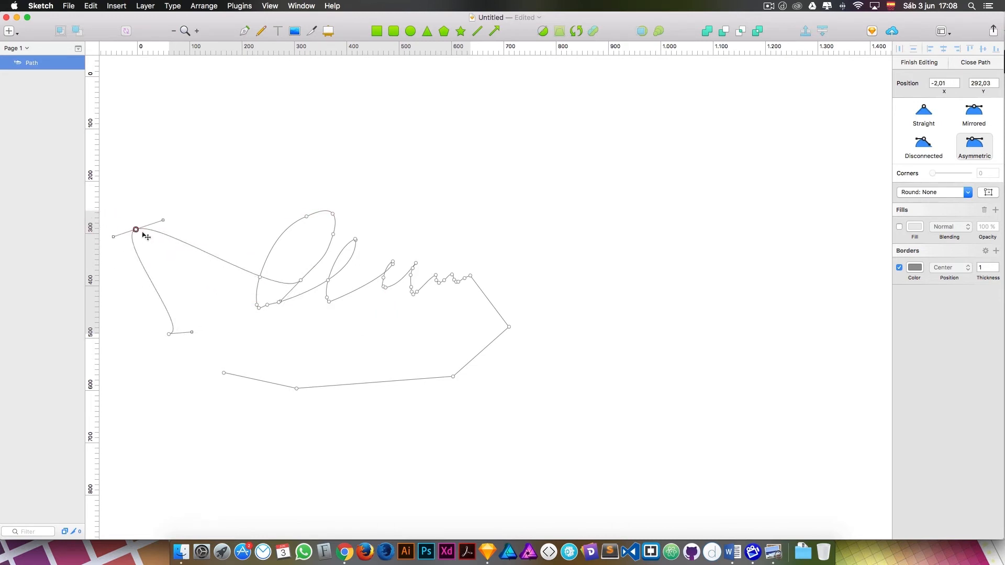
{"action": "left_click", "coordinate": [334, 216]}
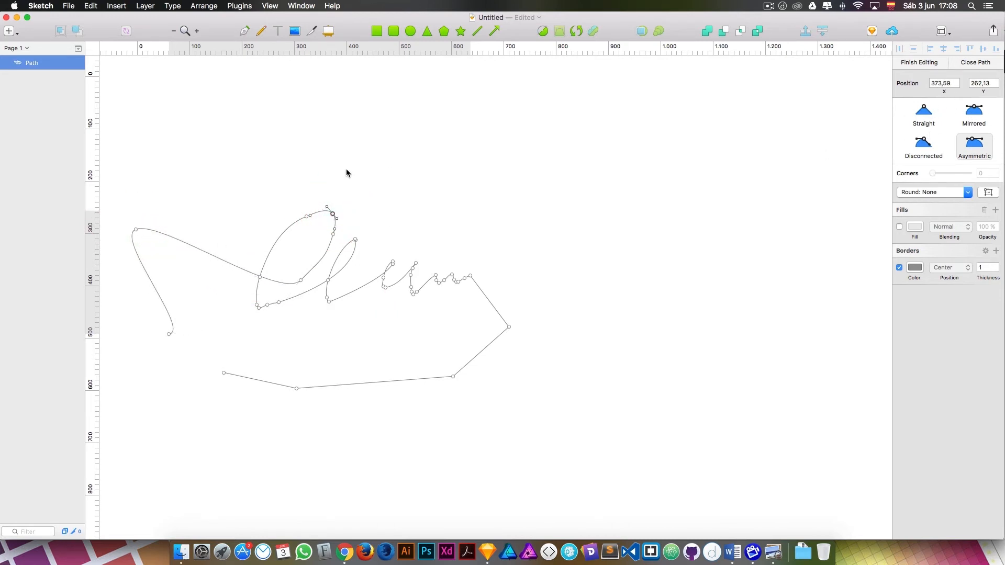
{"action": "left_click_drag", "start_coordinate": [339, 218], "coordinate": [386, 240]}
{"action": "left_click_drag", "start_coordinate": [333, 214], "coordinate": [340, 173]}
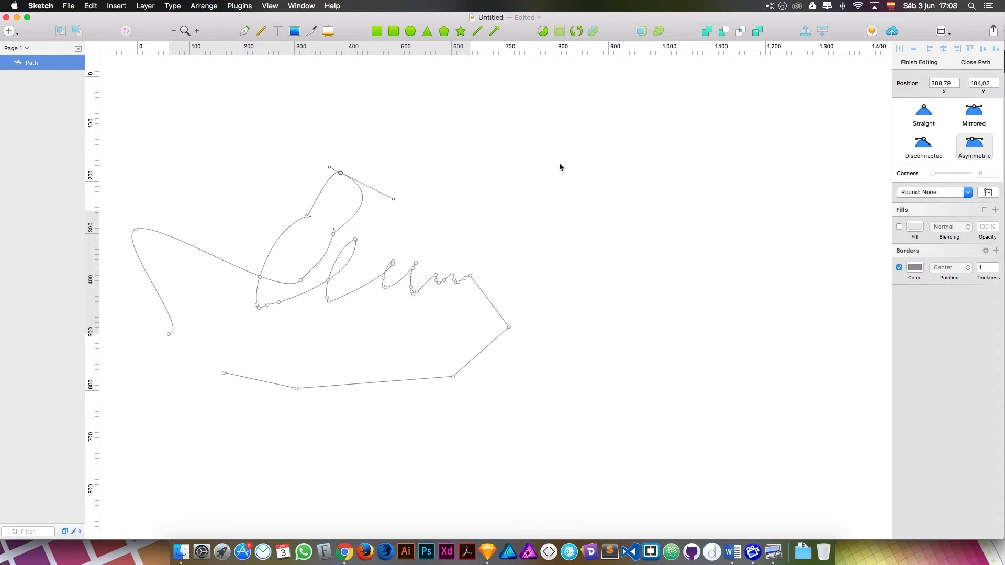
{"action": "left_click", "coordinate": [438, 208]}
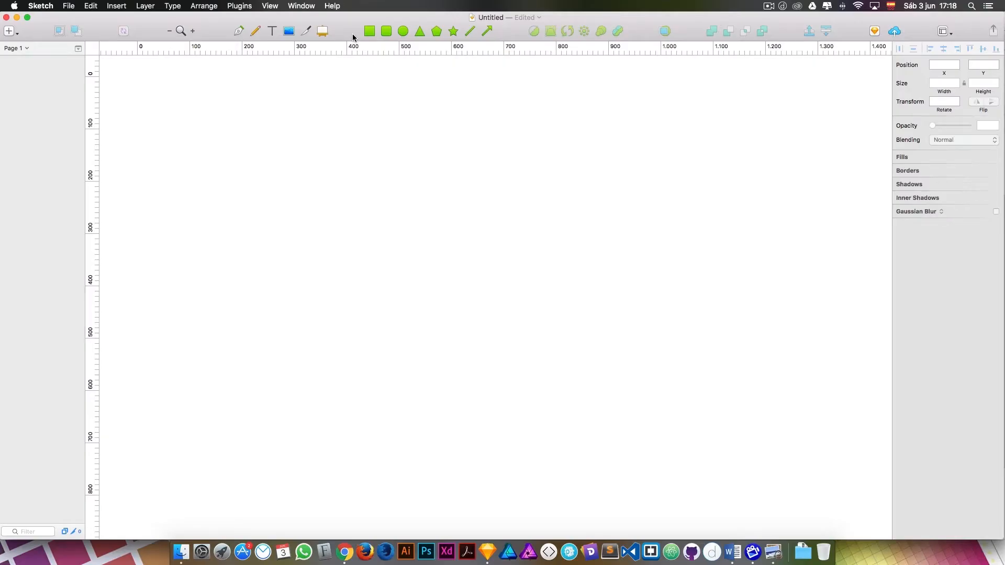
Look through the tools available for customizing the toolbar and leave the customization without changes
{"action": "right_click", "coordinate": [353, 34]}
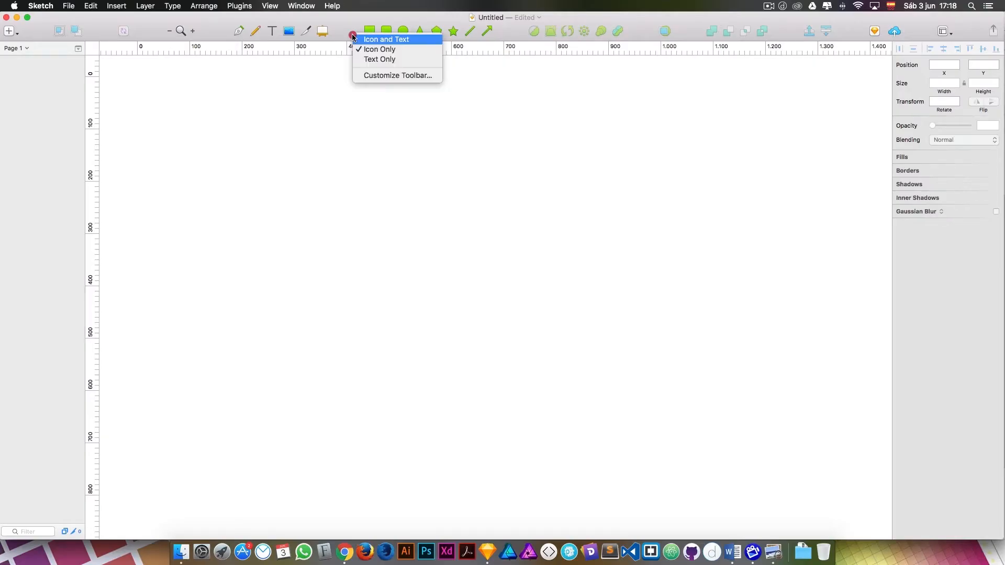
{"action": "left_click", "coordinate": [370, 75]}
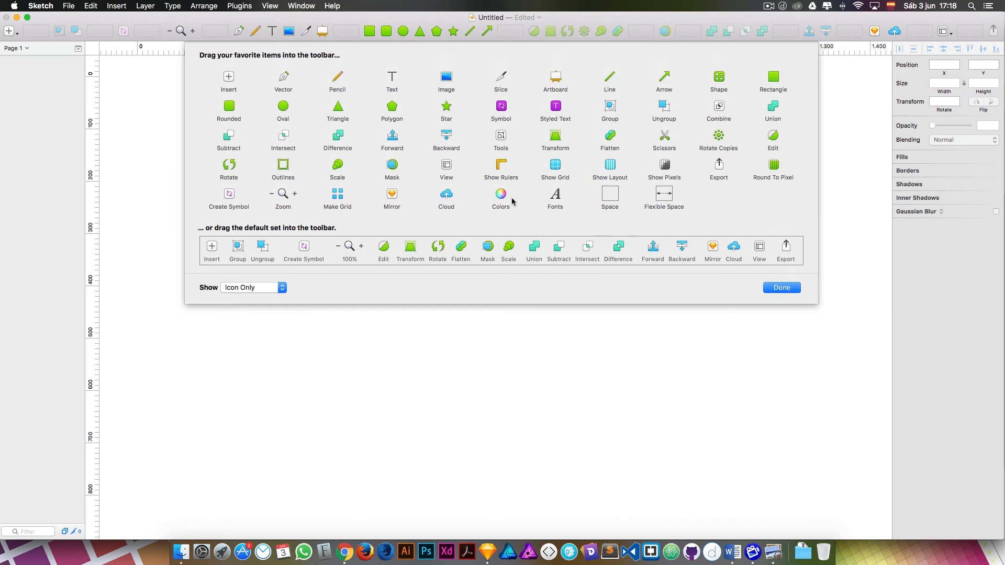
{"action": "left_click", "coordinate": [773, 289]}
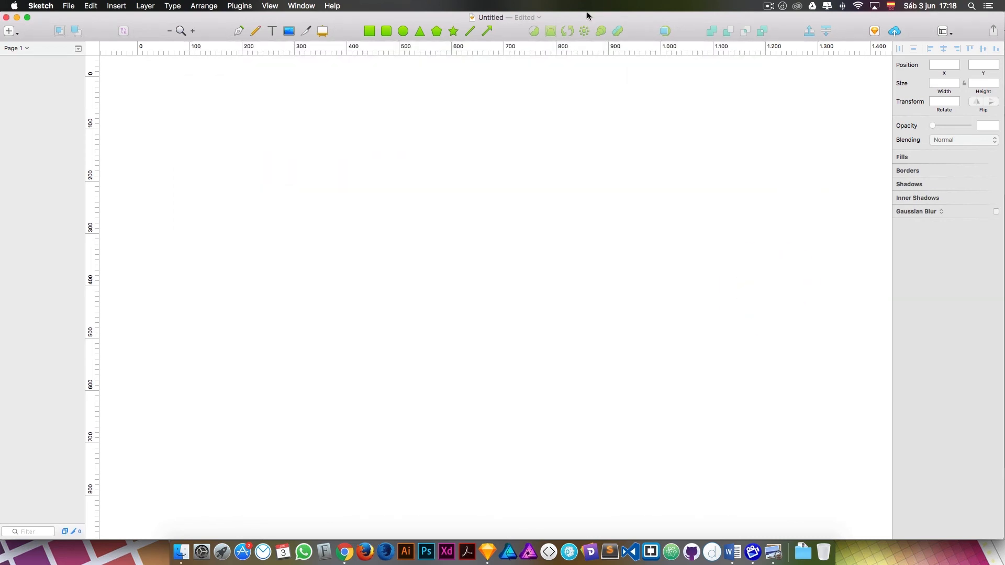
Draw a rectangle about 259 by 226 at (447, 170) and add a point on its top edge at about (564, 170)
{"action": "left_click", "coordinate": [370, 32]}
{"action": "mouse_move", "coordinate": [371, 166]}
{"action": "left_mouse_down"}
{"action": "mouse_move", "coordinate": [458, 261]}
{"action": "mouse_move", "coordinate": [507, 284]}
{"action": "left_mouse_up"}
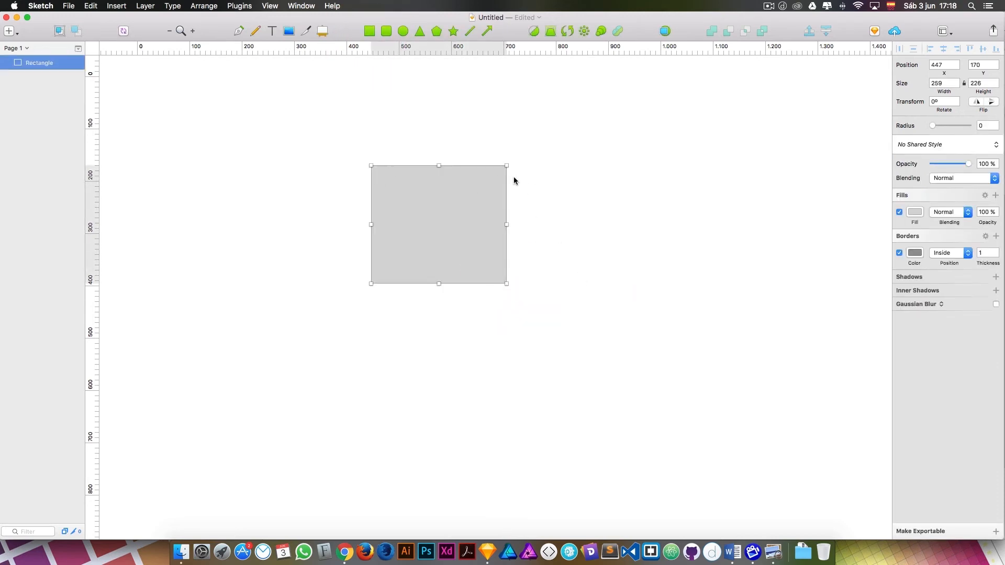
{"action": "left_click", "coordinate": [534, 32]}
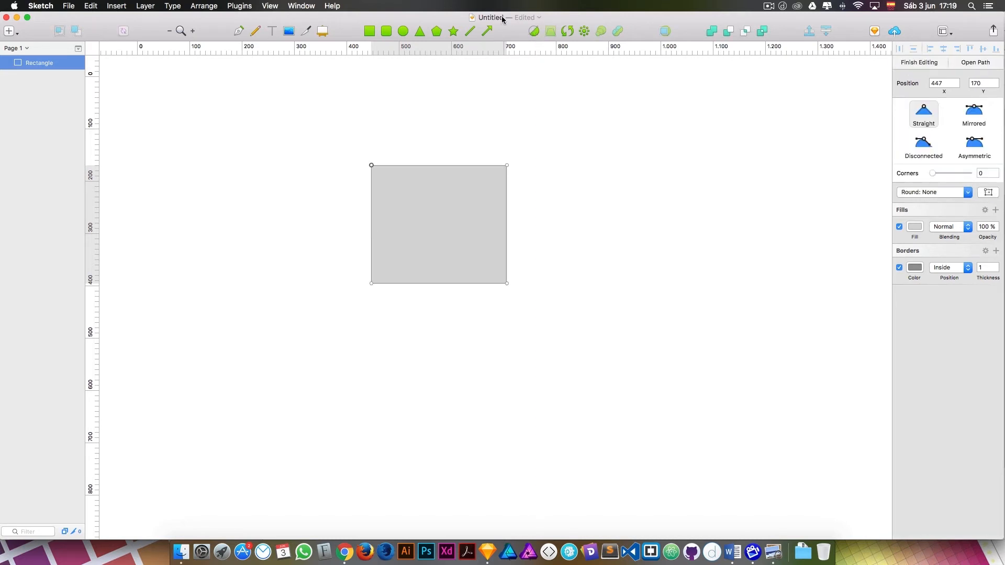
{"action": "mouse_move", "coordinate": [372, 167]}
{"action": "left_mouse_down"}
{"action": "mouse_move", "coordinate": [316, 164]}
{"action": "mouse_move", "coordinate": [381, 168]}
{"action": "mouse_move", "coordinate": [371, 165]}
{"action": "left_mouse_up"}
{"action": "mouse_move", "coordinate": [439, 166]}
{"action": "left_mouse_down"}
{"action": "mouse_move", "coordinate": [430, 111]}
{"action": "mouse_move", "coordinate": [410, 112]}
{"action": "mouse_move", "coordinate": [429, 155]}
{"action": "mouse_move", "coordinate": [441, 136]}
{"action": "mouse_move", "coordinate": [432, 165]}
{"action": "left_mouse_up"}
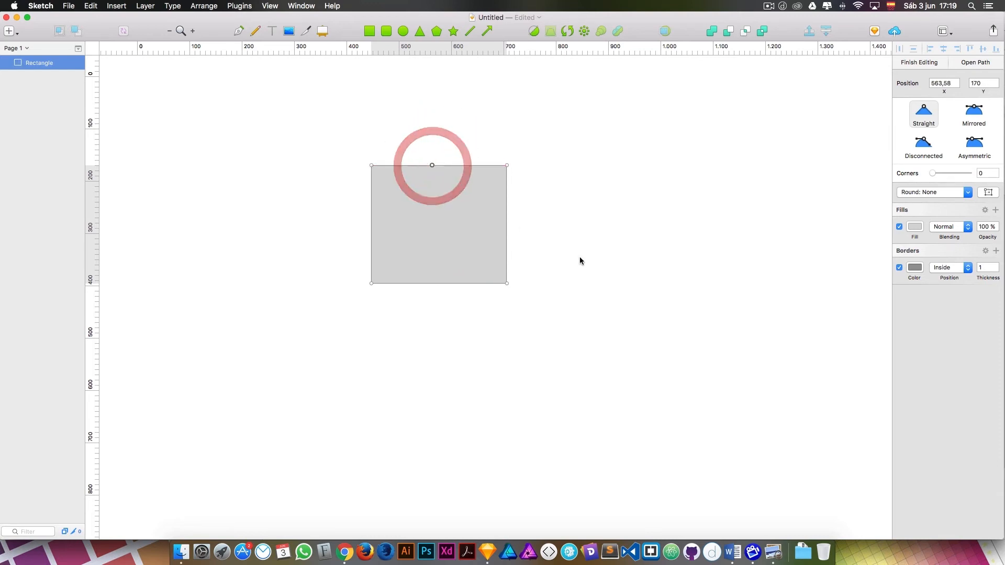
{"action": "double_click", "coordinate": [564, 192]}
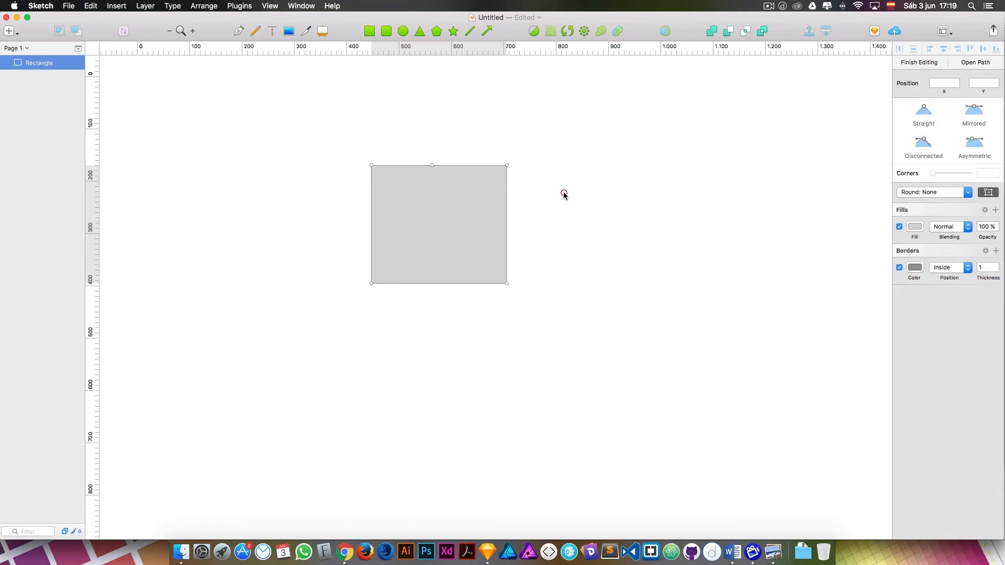
Transform the rectangle by lowering its top edge, skewing its bottom and right edges slightly, and widening the top symmetrically into a trapezoid about 572 wide
{"action": "left_click", "coordinate": [551, 32]}
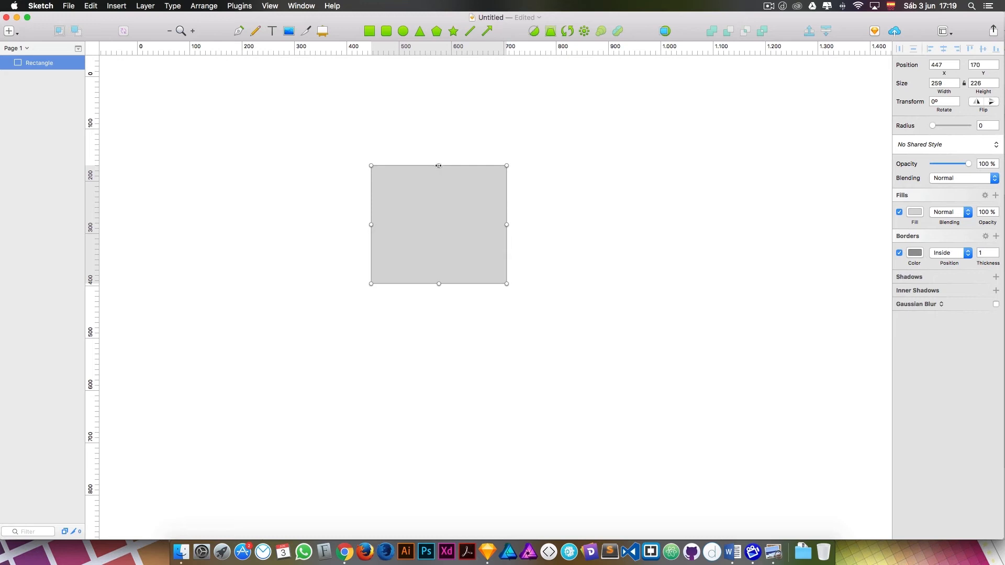
{"action": "left_click_drag", "start_coordinate": [439, 165], "coordinate": [401, 174]}
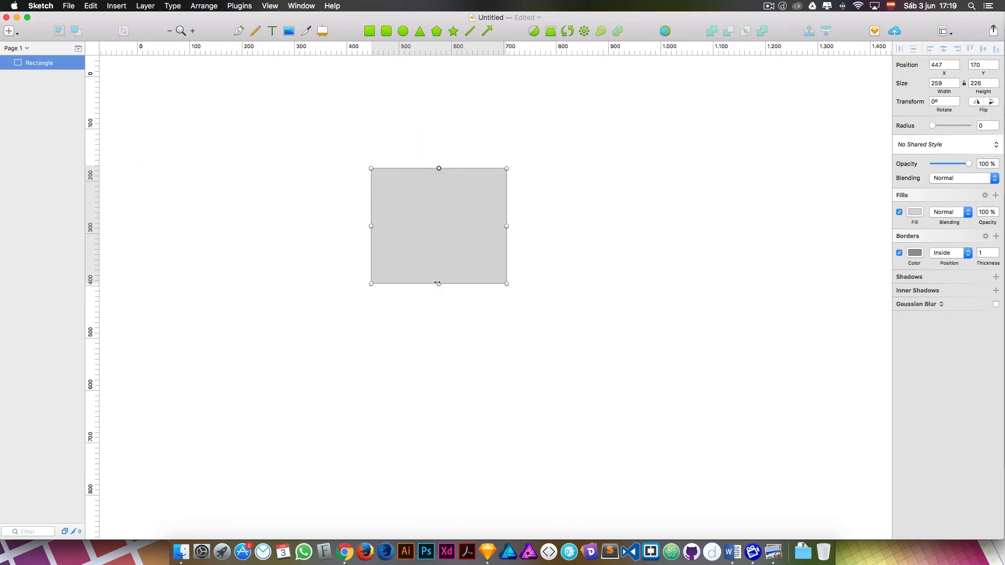
{"action": "mouse_move", "coordinate": [438, 283]}
{"action": "left_mouse_down"}
{"action": "mouse_move", "coordinate": [492, 284]}
{"action": "mouse_move", "coordinate": [408, 283]}
{"action": "mouse_move", "coordinate": [434, 283]}
{"action": "left_mouse_up"}
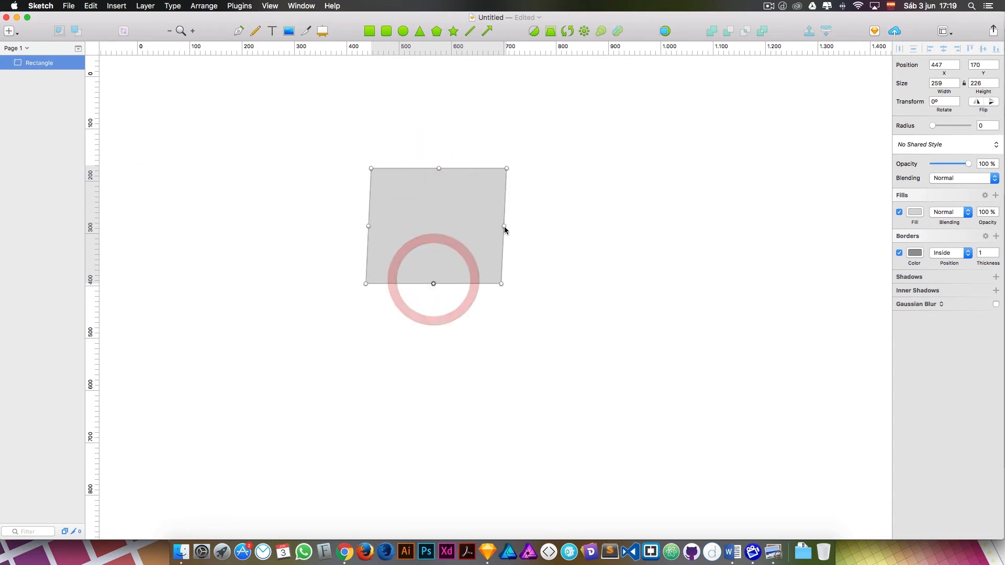
{"action": "left_click_drag", "start_coordinate": [505, 230], "coordinate": [503, 221]}
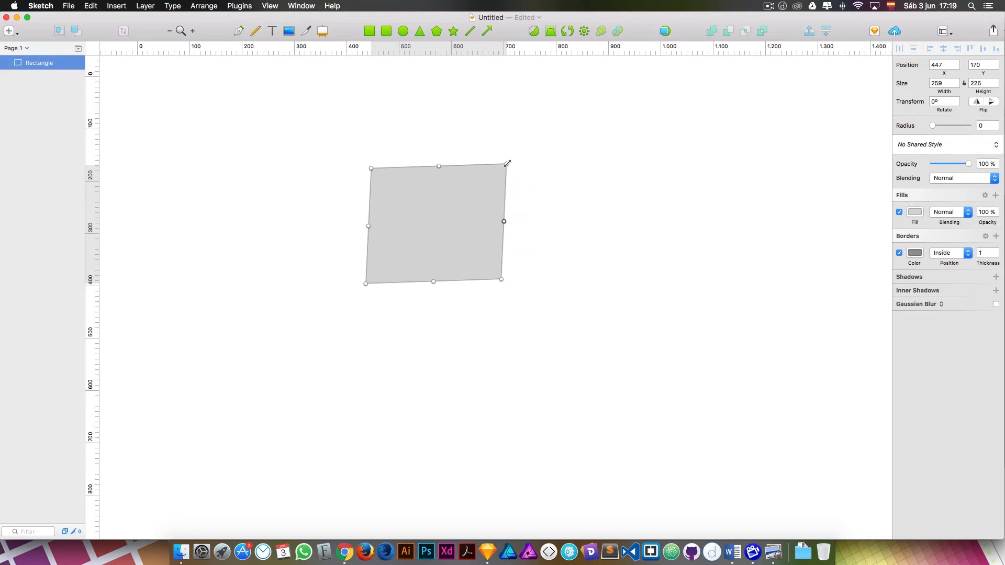
{"action": "left_click_drag", "start_coordinate": [508, 164], "coordinate": [589, 164]}
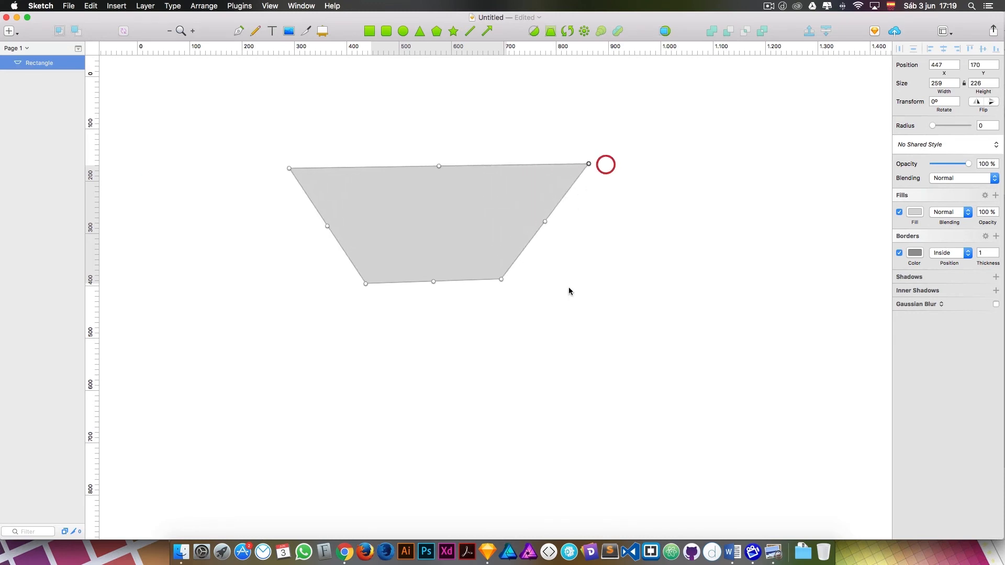
{"action": "left_click", "coordinate": [593, 260]}
{"action": "left_click", "coordinate": [501, 232]}
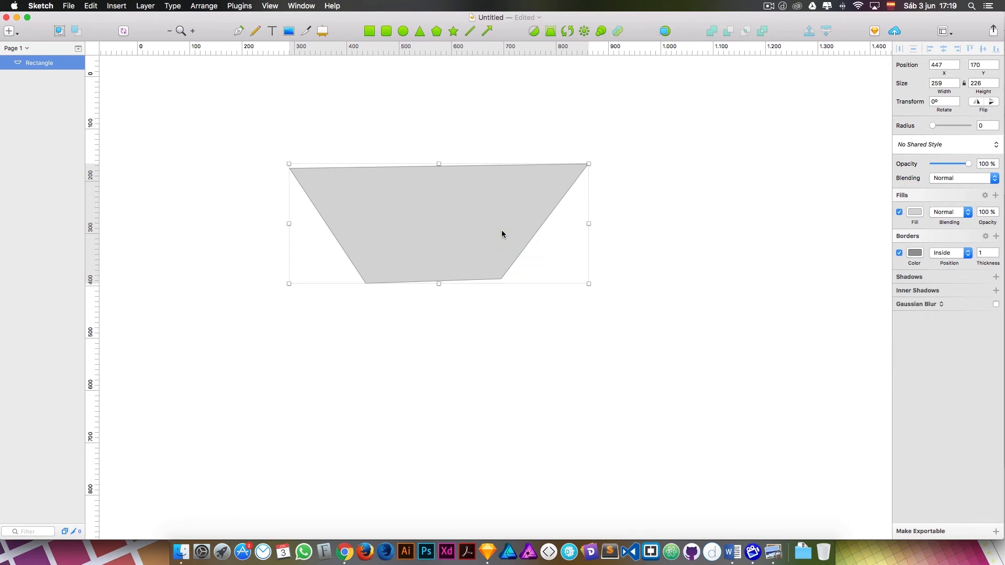
Rotate the trapezoid to about -1° around its center and to about 1° around its top right corner
{"action": "left_click", "coordinate": [568, 34]}
{"action": "left_click_drag", "start_coordinate": [591, 156], "coordinate": [518, 194]}
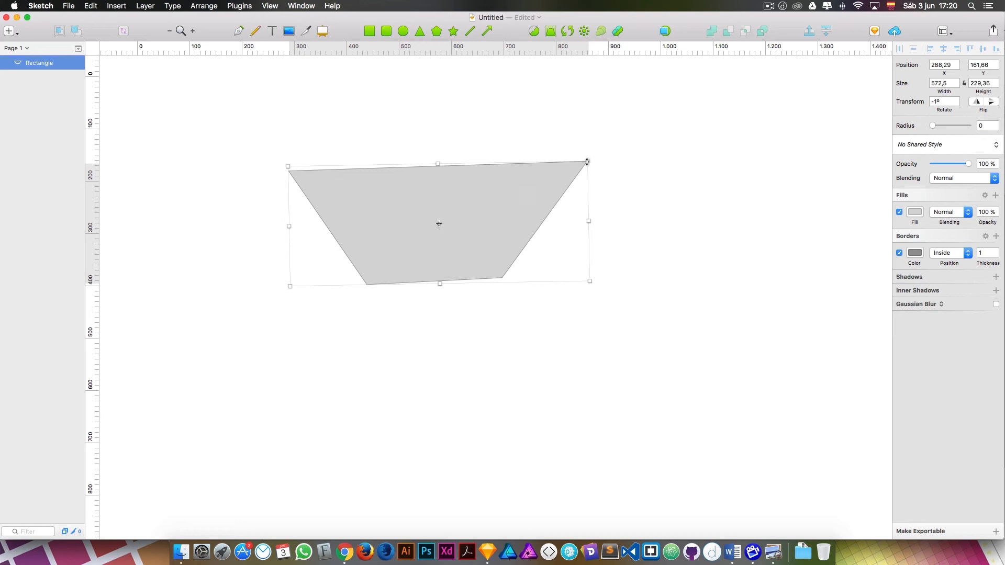
{"action": "left_click", "coordinate": [452, 222]}
{"action": "left_click_drag", "start_coordinate": [273, 289], "coordinate": [299, 280]}
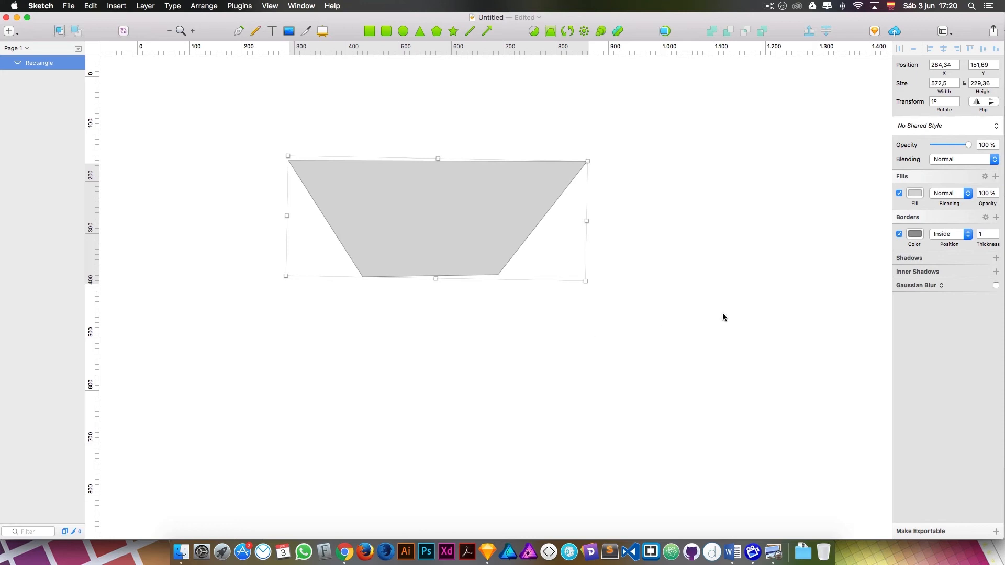
Delete the trapezoid and draw a triangle about 60 by 97 at (562, 108)
{"action": "left_click", "coordinate": [449, 237]}
{"action": "key", "text": "BackSpace"}
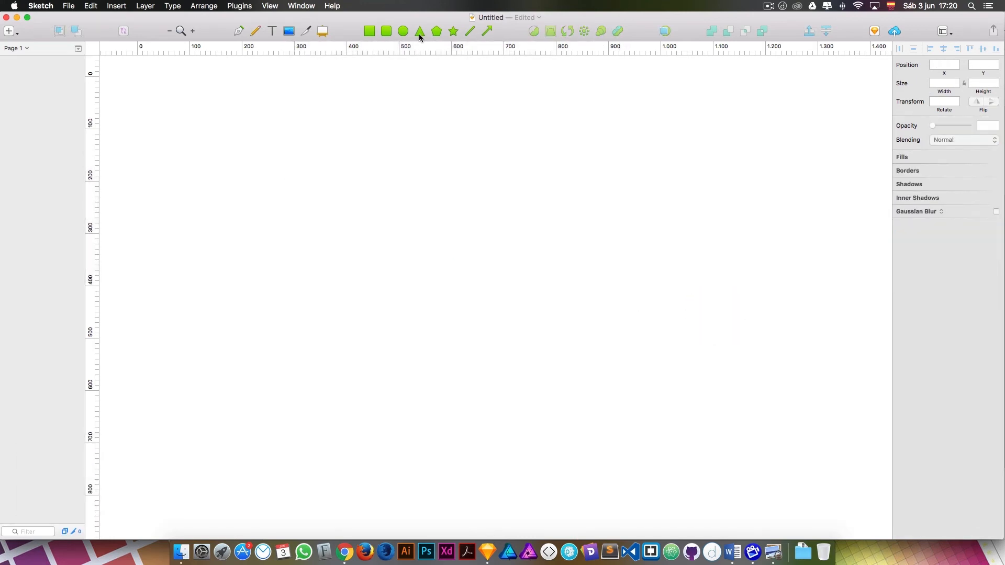
{"action": "left_click", "coordinate": [420, 35]}
{"action": "left_click_drag", "start_coordinate": [431, 133], "coordinate": [463, 183]}
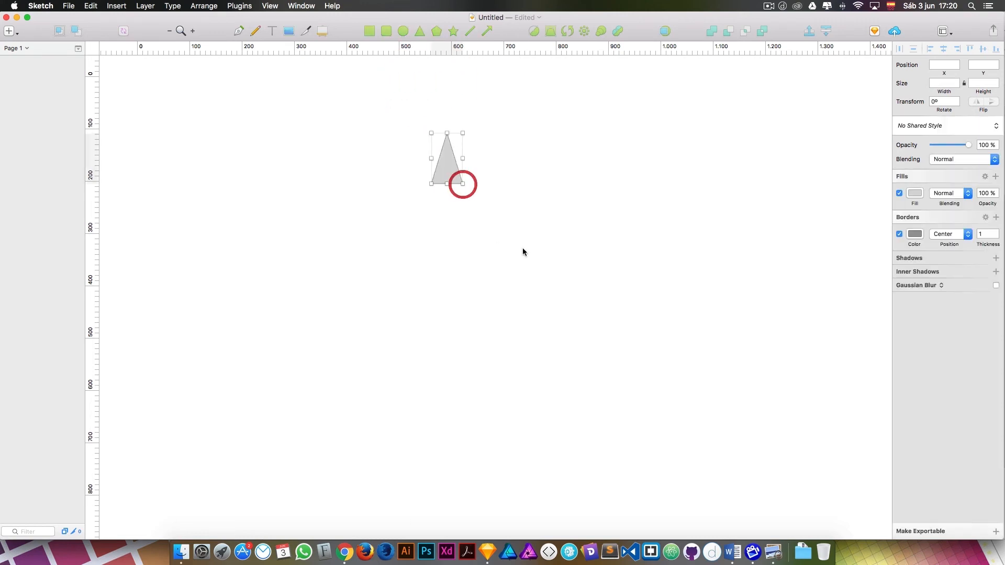
Make 12 rotated copies of the triangle and move their rotation center to about (473, 217)
{"action": "left_click", "coordinate": [584, 32]}
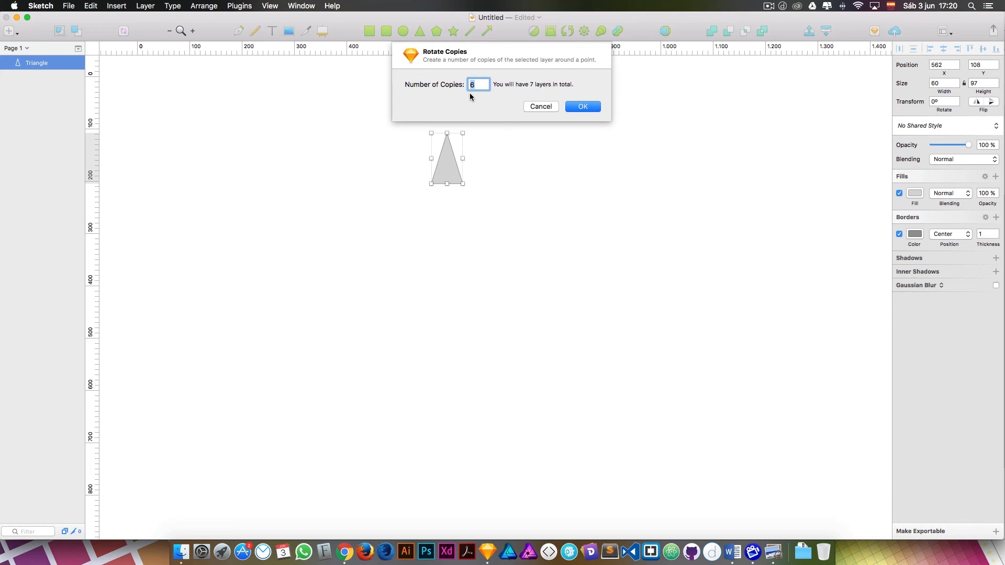
{"action": "type", "text": "12"}
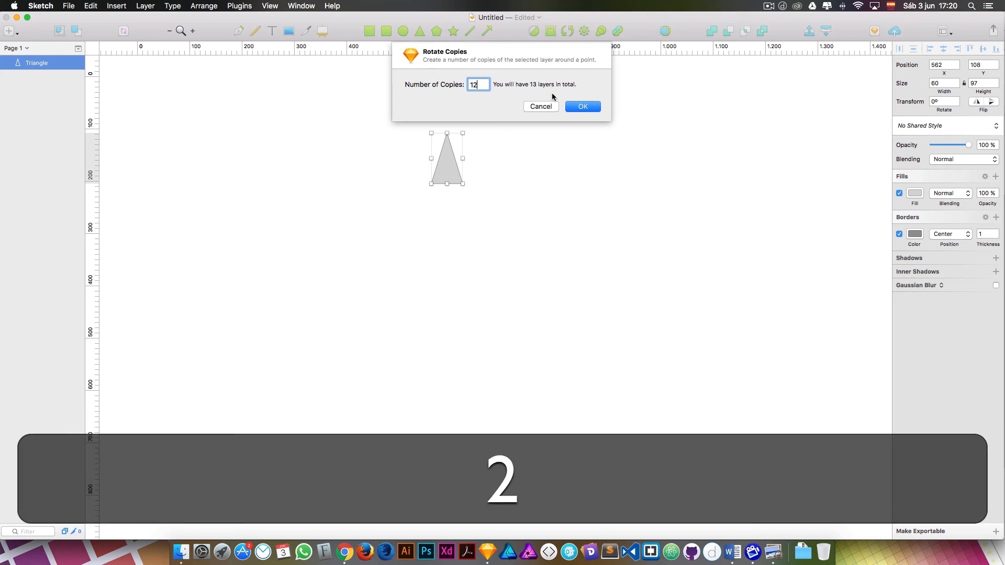
{"action": "left_click", "coordinate": [594, 108]}
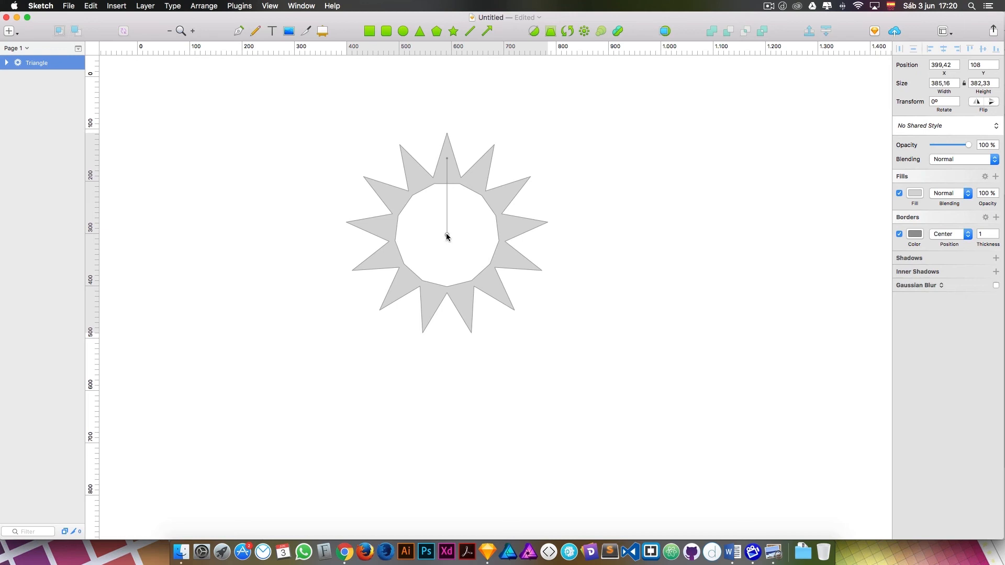
{"action": "left_click_drag", "start_coordinate": [447, 237], "coordinate": [316, 220]}
{"action": "left_click_drag", "start_coordinate": [331, 168], "coordinate": [385, 194]}
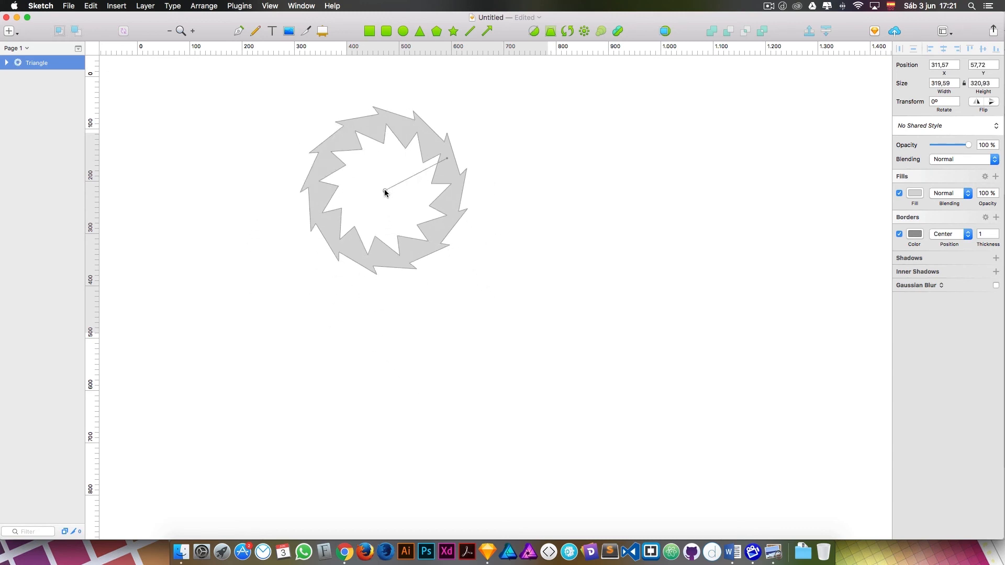
Delete the ring of triangles and draw a five-sided polygon about 166 by 179 at (538, 127)
{"action": "key", "text": "BackSpace"}
{"action": "left_click", "coordinate": [448, 164]}
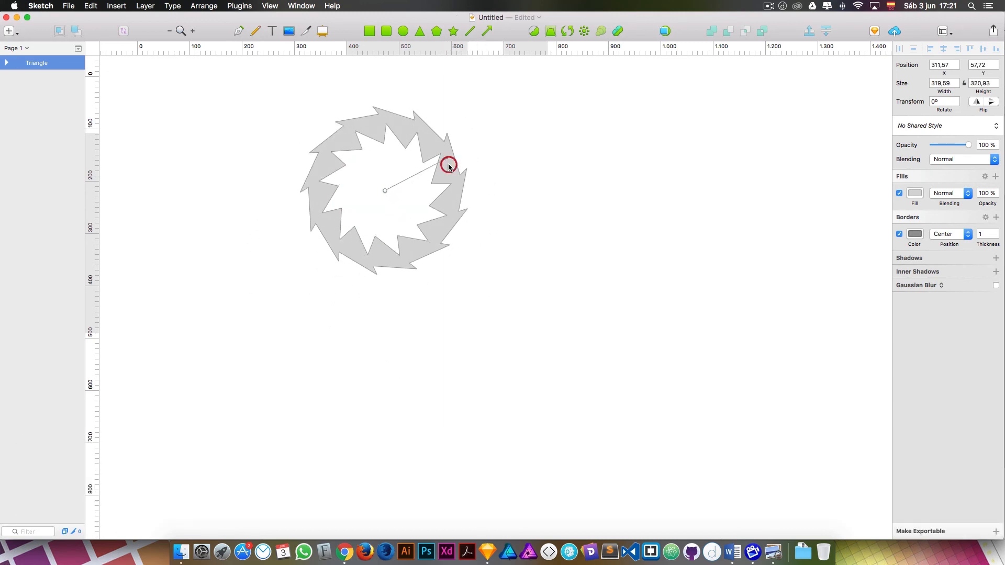
{"action": "key", "text": "BackSpace"}
{"action": "left_click", "coordinate": [434, 31]}
{"action": "left_click_drag", "start_coordinate": [419, 143], "coordinate": [506, 237]}
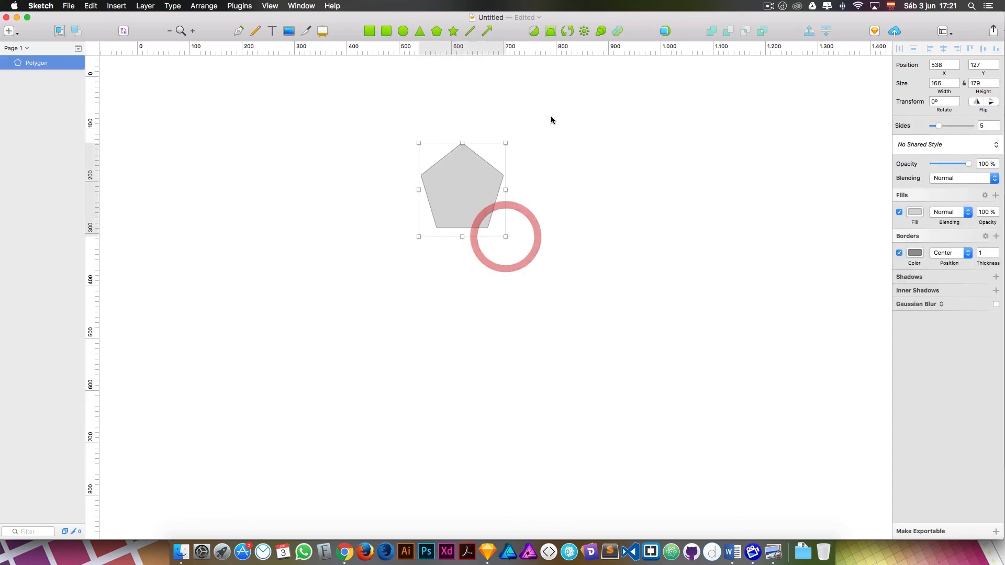
Make 12 rotated copies of the pentagon and shift their rotation center up and to the right
{"action": "left_click", "coordinate": [585, 31]}
{"action": "type", "text": "12"}
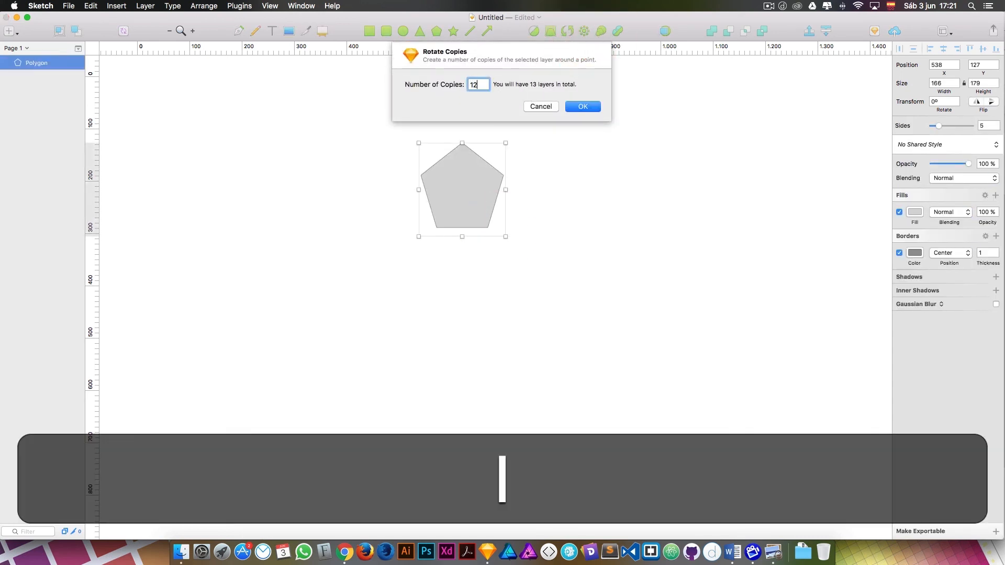
{"action": "left_click", "coordinate": [583, 107]}
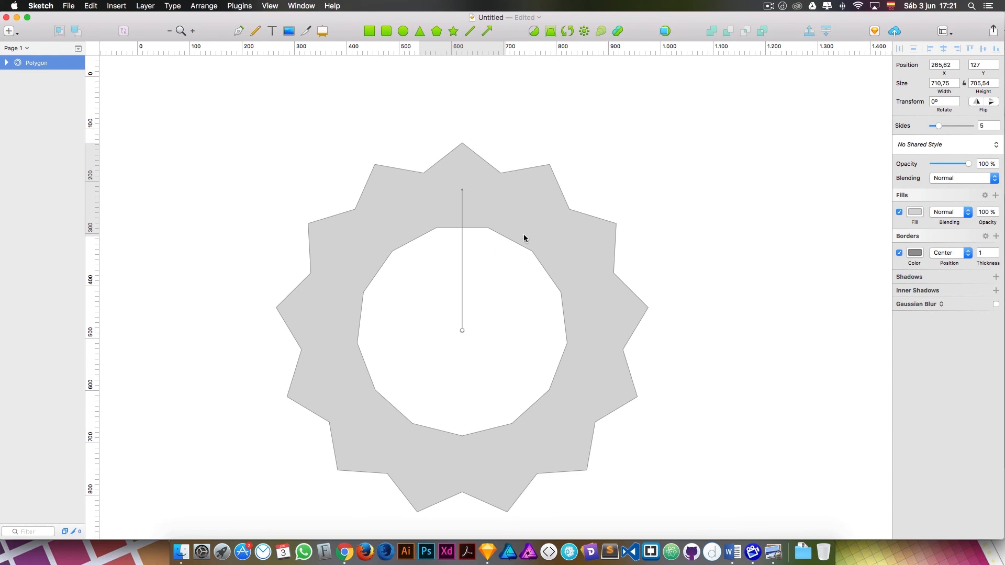
{"action": "left_click_drag", "start_coordinate": [464, 329], "coordinate": [567, 269]}
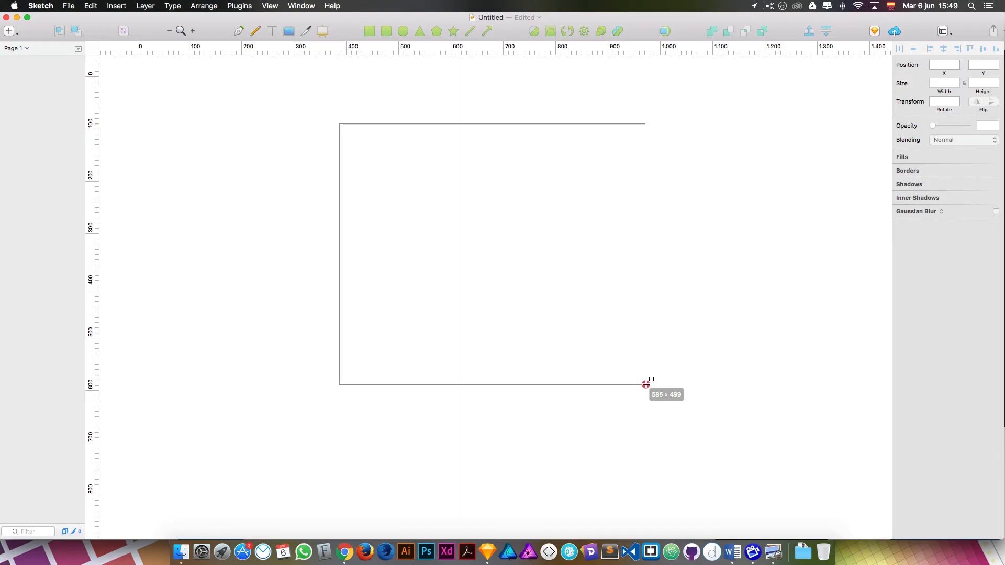
Draw a rectangle about 584 by 499 at (387, 90), try scaling it to 50 % from the center and return the scale to 100 %
{"action": "left_click_drag", "start_coordinate": [647, 384], "coordinate": [644, 385]}
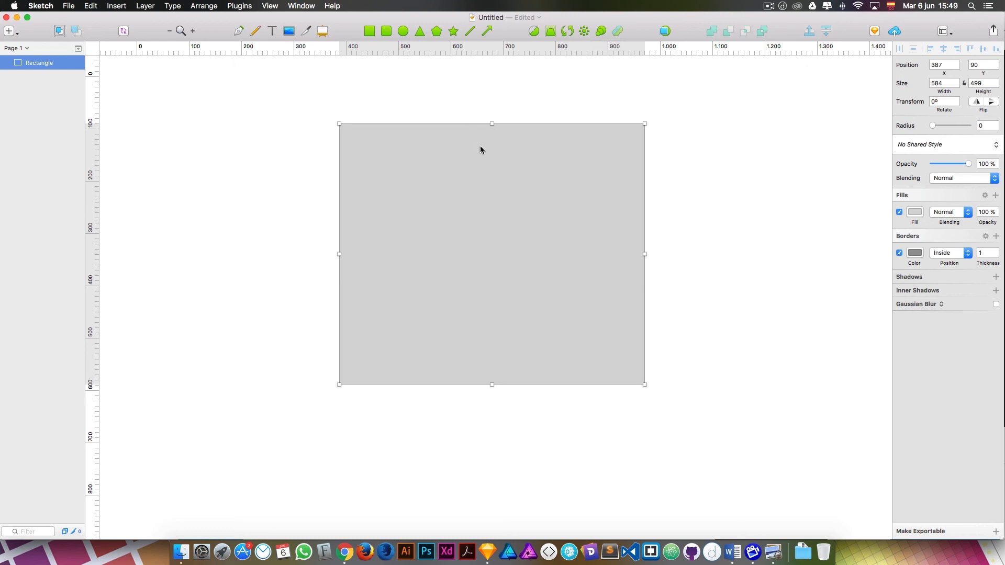
{"action": "left_click", "coordinate": [601, 31]}
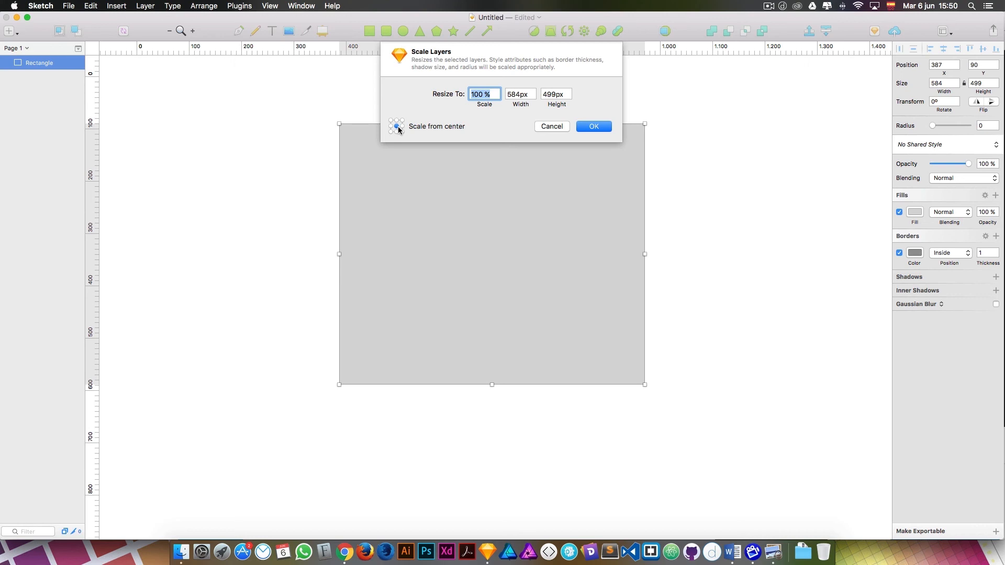
{"action": "type", "text": "50"}
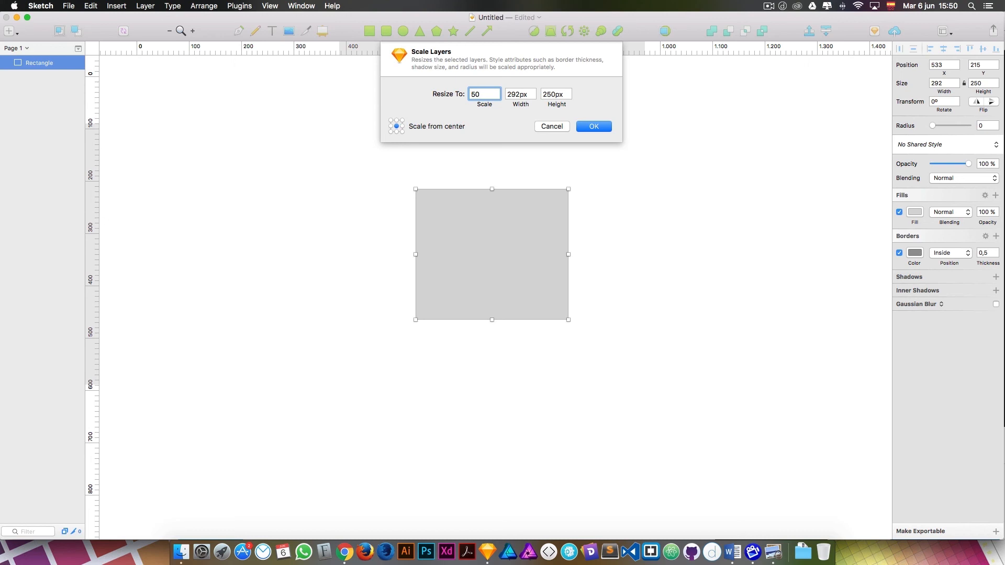
{"action": "key", "text": "BackSpace"}
{"action": "key", "text": "BackSpace"}
{"action": "type", "text": "100"}
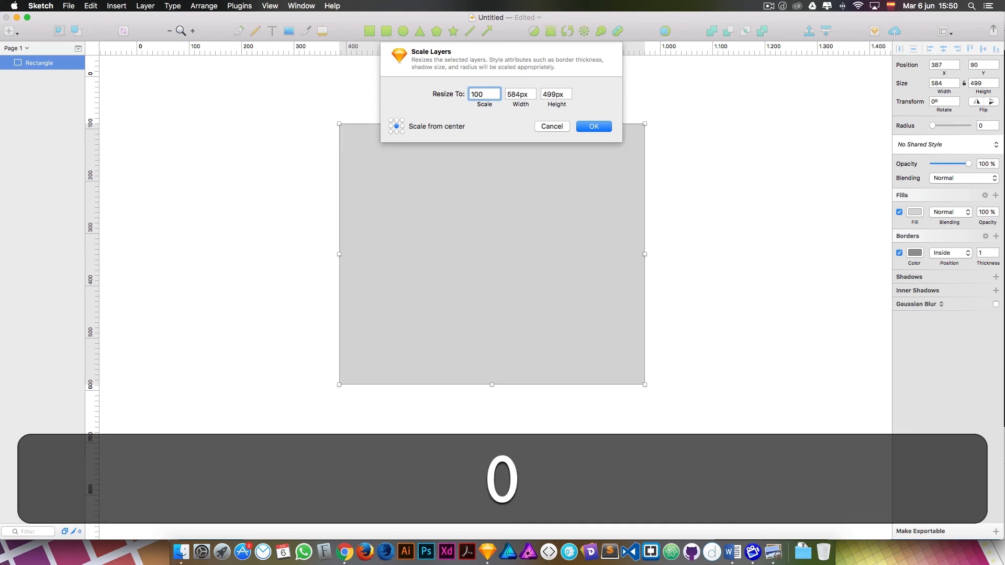
Set the scaled width to 200 px and try the top right, bottom left, bottom right, right, left and top scaling origins, ending with the center
{"action": "key", "text": "Tab"}
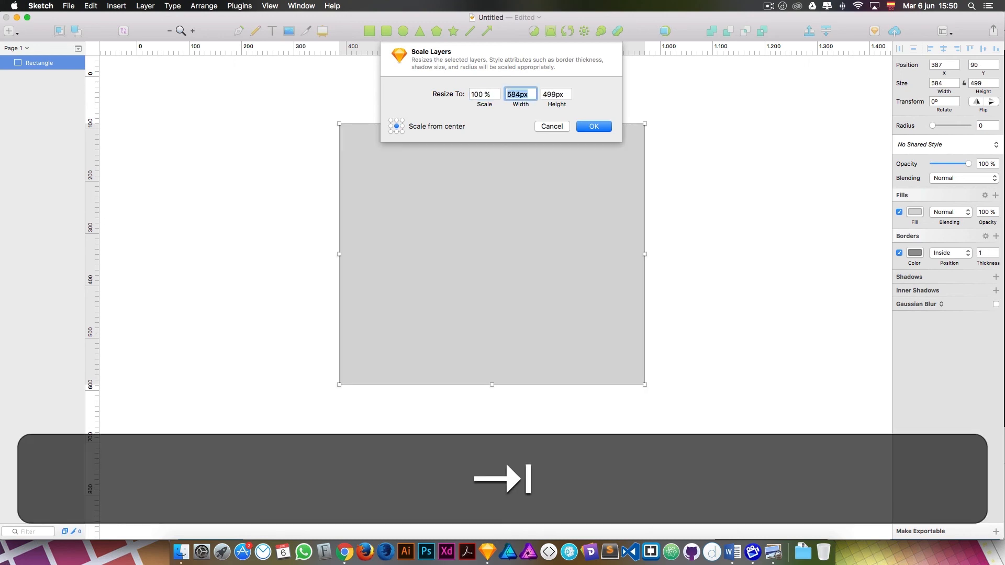
{"action": "type", "text": "200"}
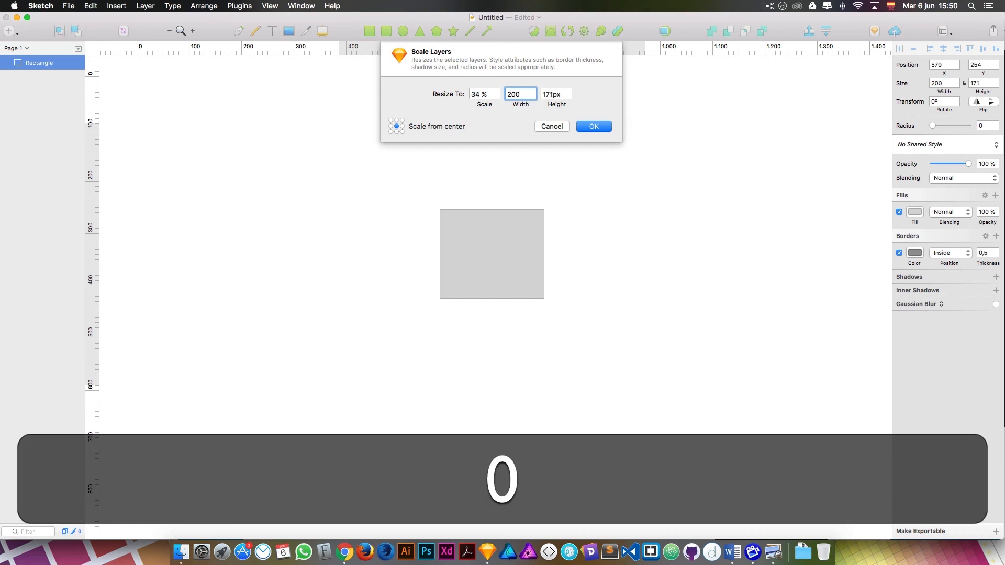
{"action": "left_click", "coordinate": [403, 121]}
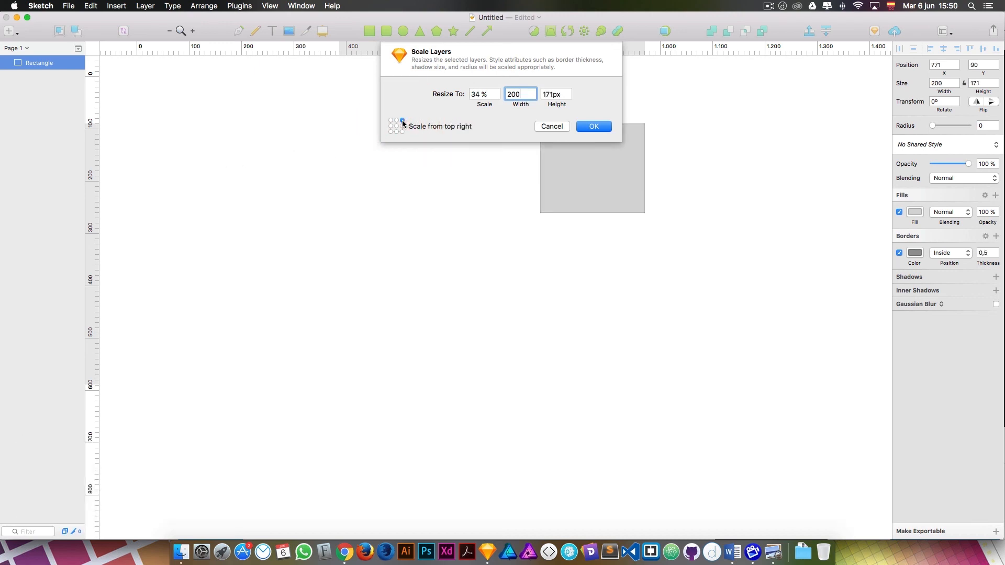
{"action": "left_click", "coordinate": [391, 132]}
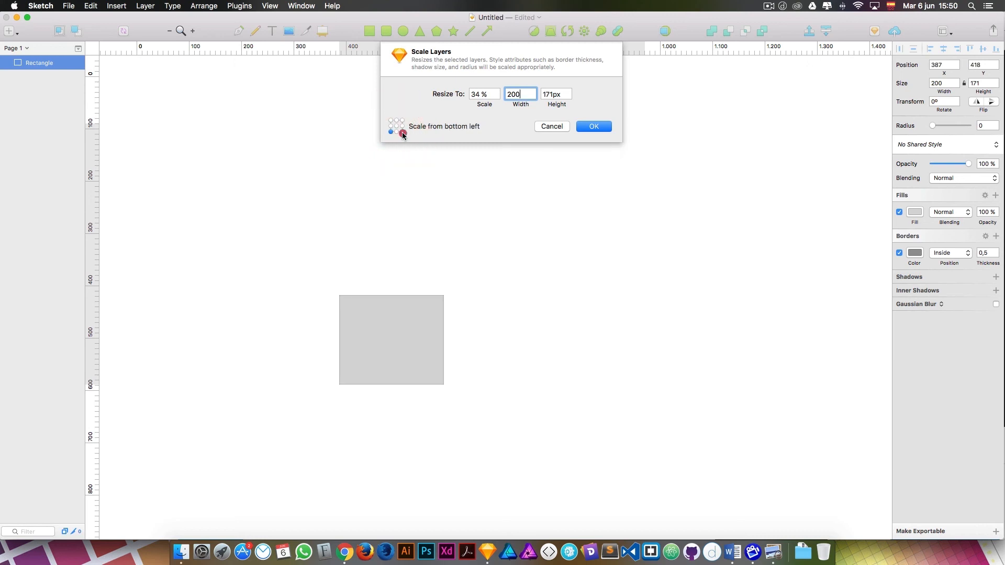
{"action": "left_click", "coordinate": [402, 132]}
{"action": "left_click", "coordinate": [396, 126]}
{"action": "left_click", "coordinate": [402, 126]}
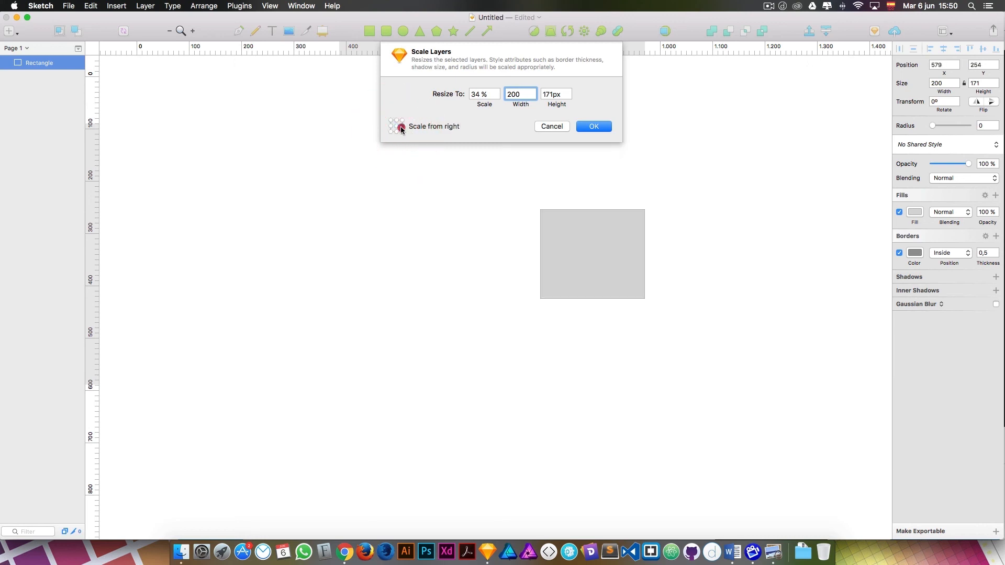
{"action": "left_click", "coordinate": [391, 126]}
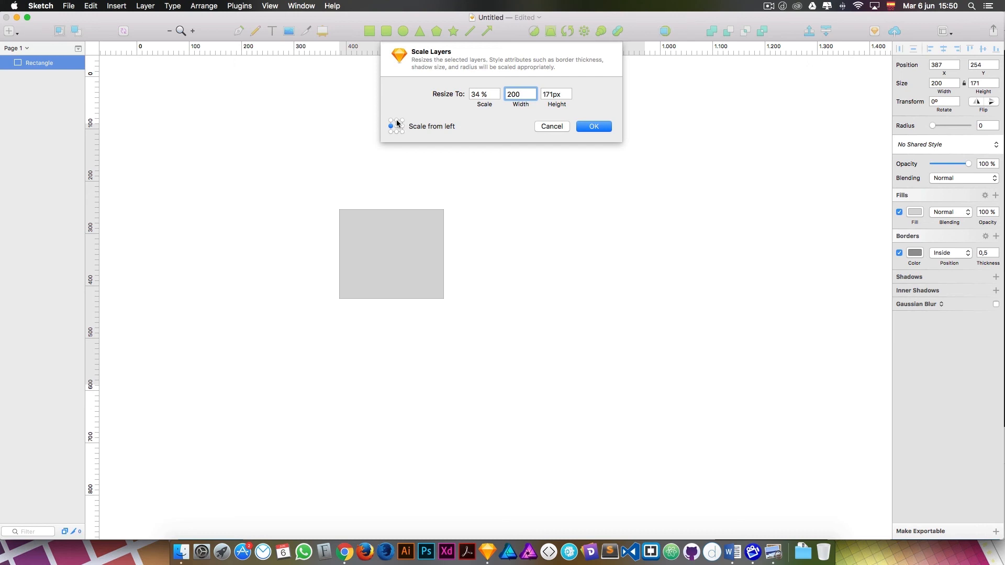
{"action": "left_click", "coordinate": [397, 121]}
{"action": "left_click", "coordinate": [396, 126]}
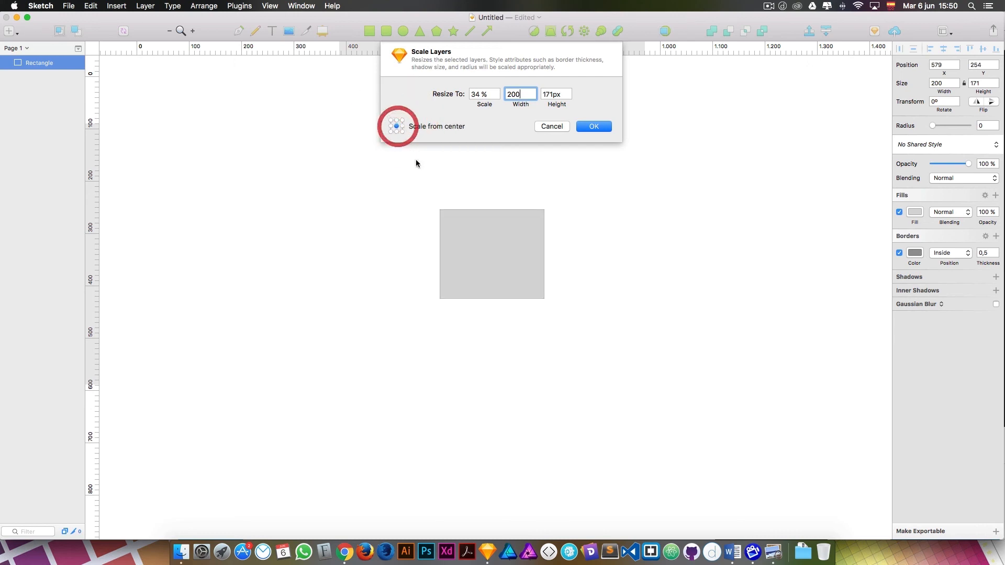